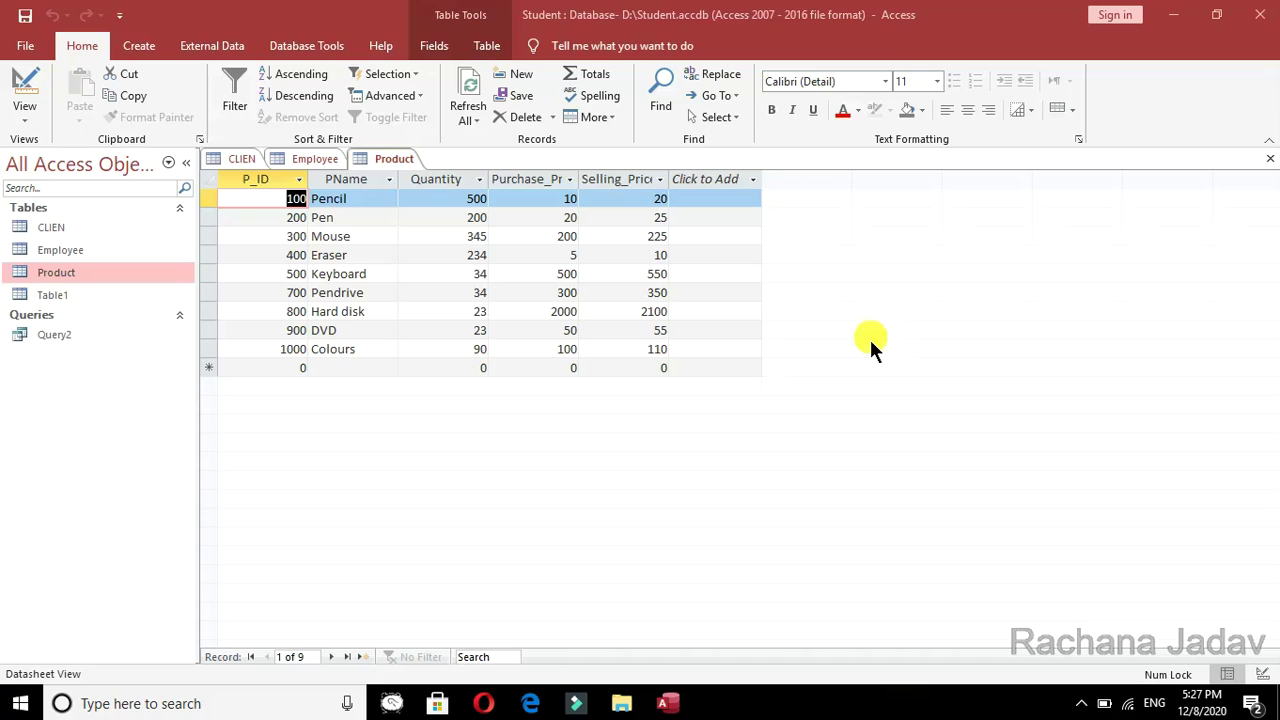
# Create a form from the open Product table.
pyautogui.click(655, 110)
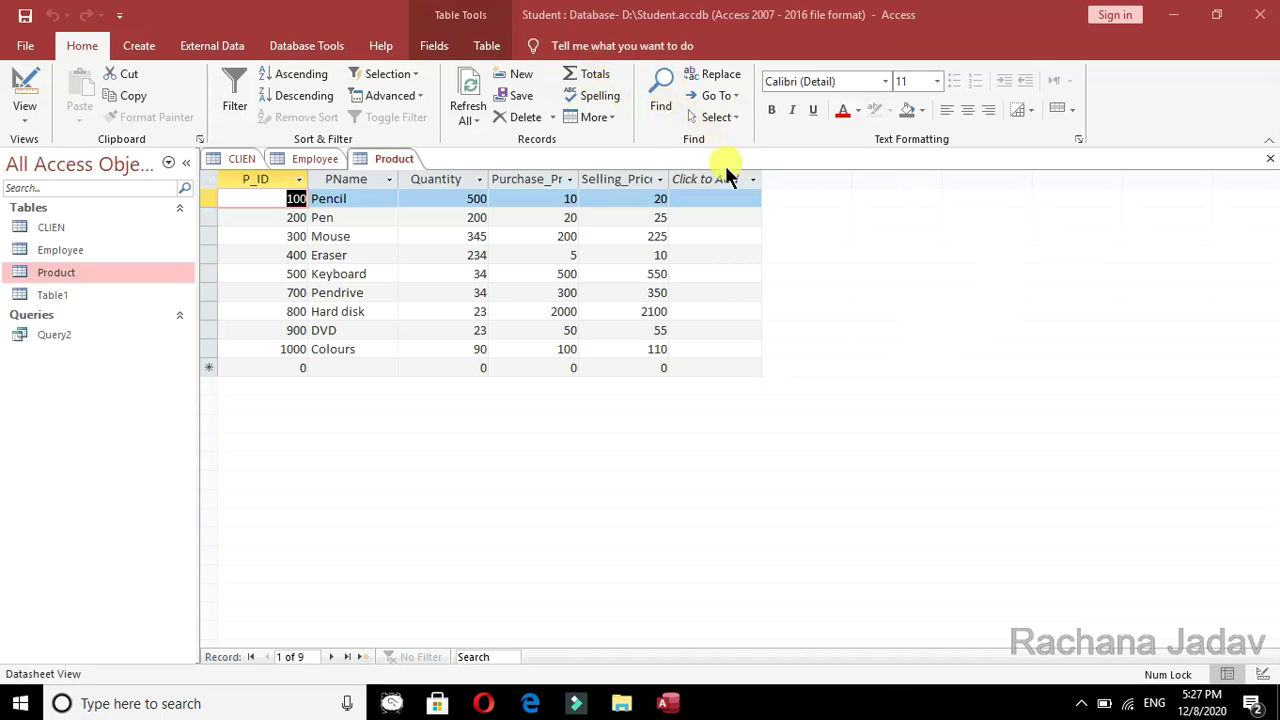
pyautogui.click(141, 47)
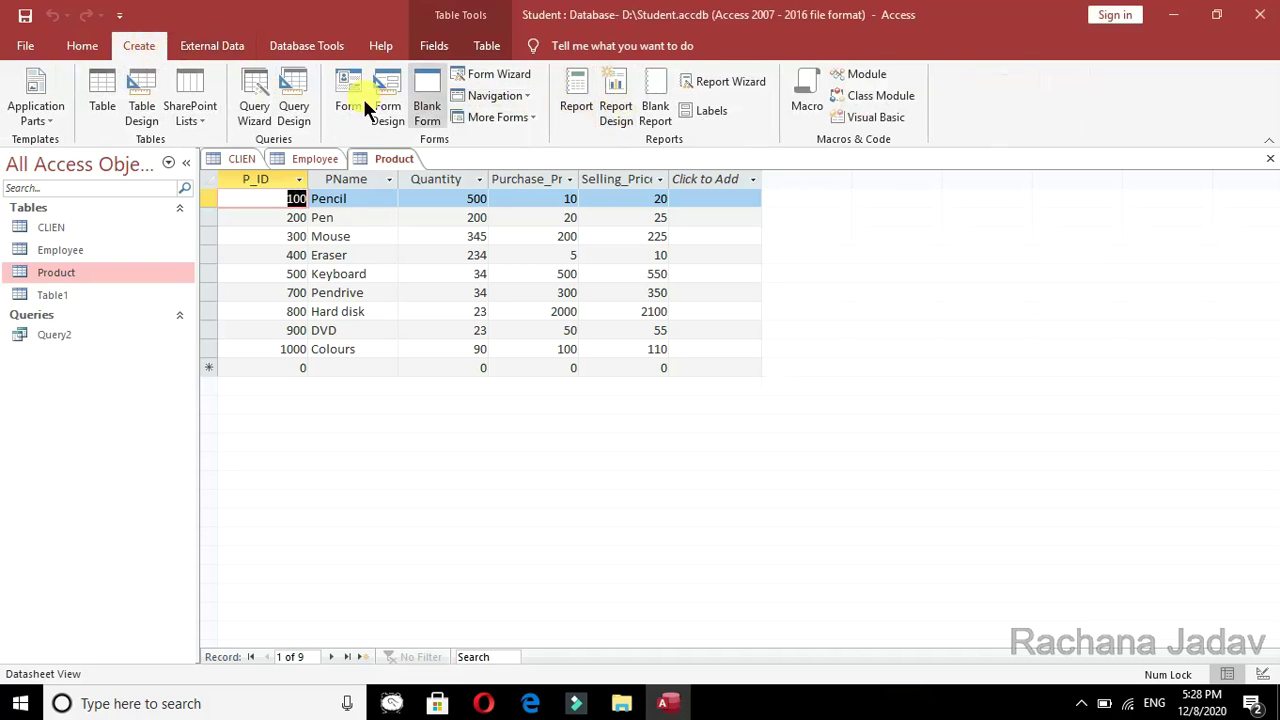
pyautogui.click(346, 98)
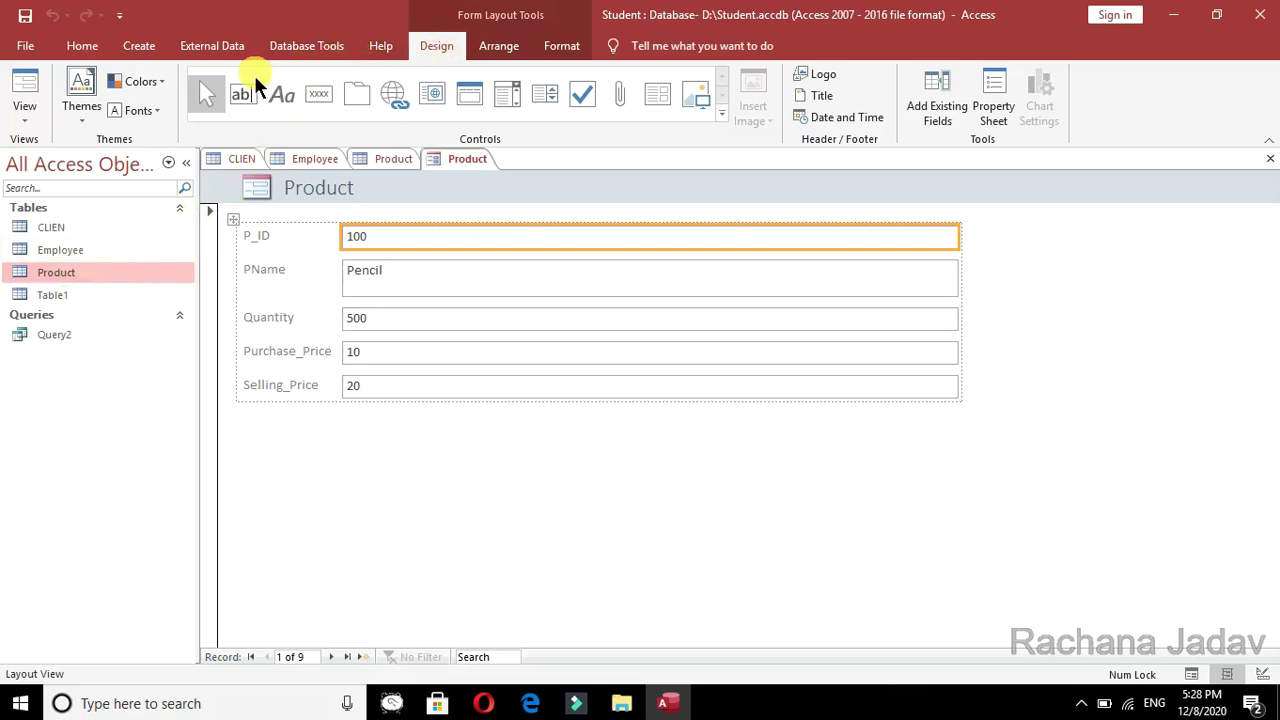
# Preview the Product form in Form View and return it to Layout View.
pyautogui.click(26, 115)
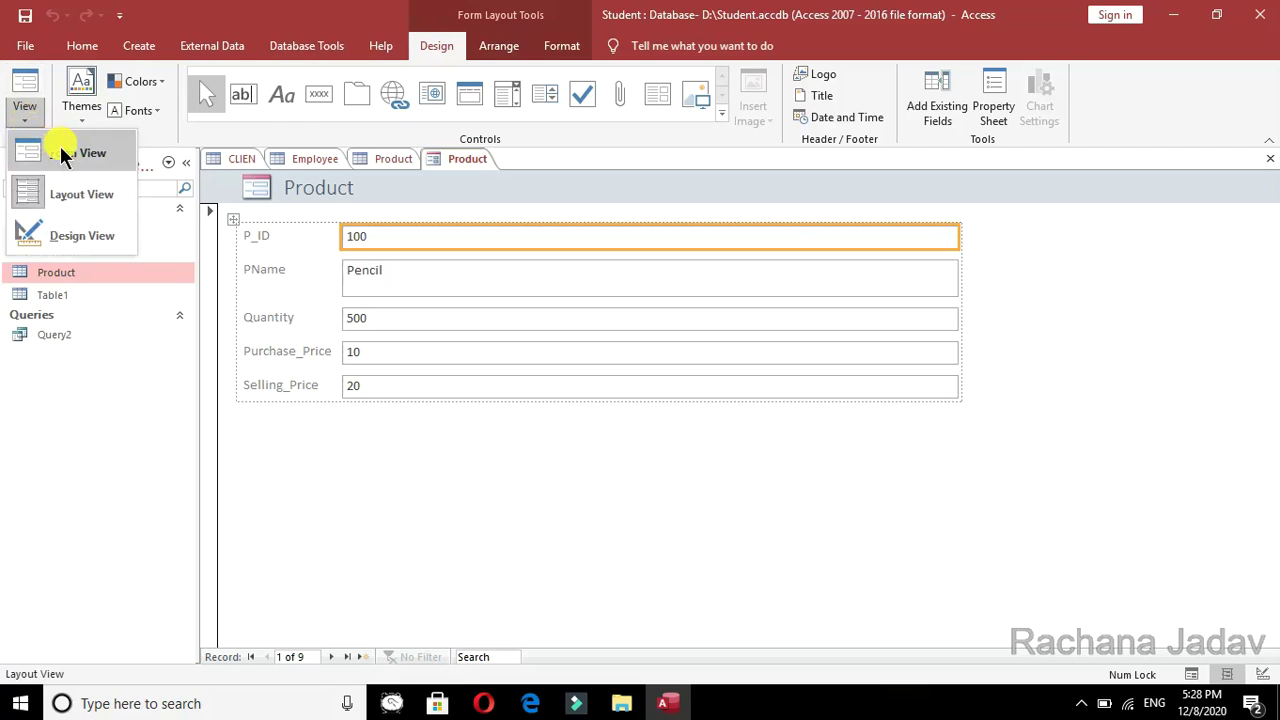
pyautogui.click(410, 480)
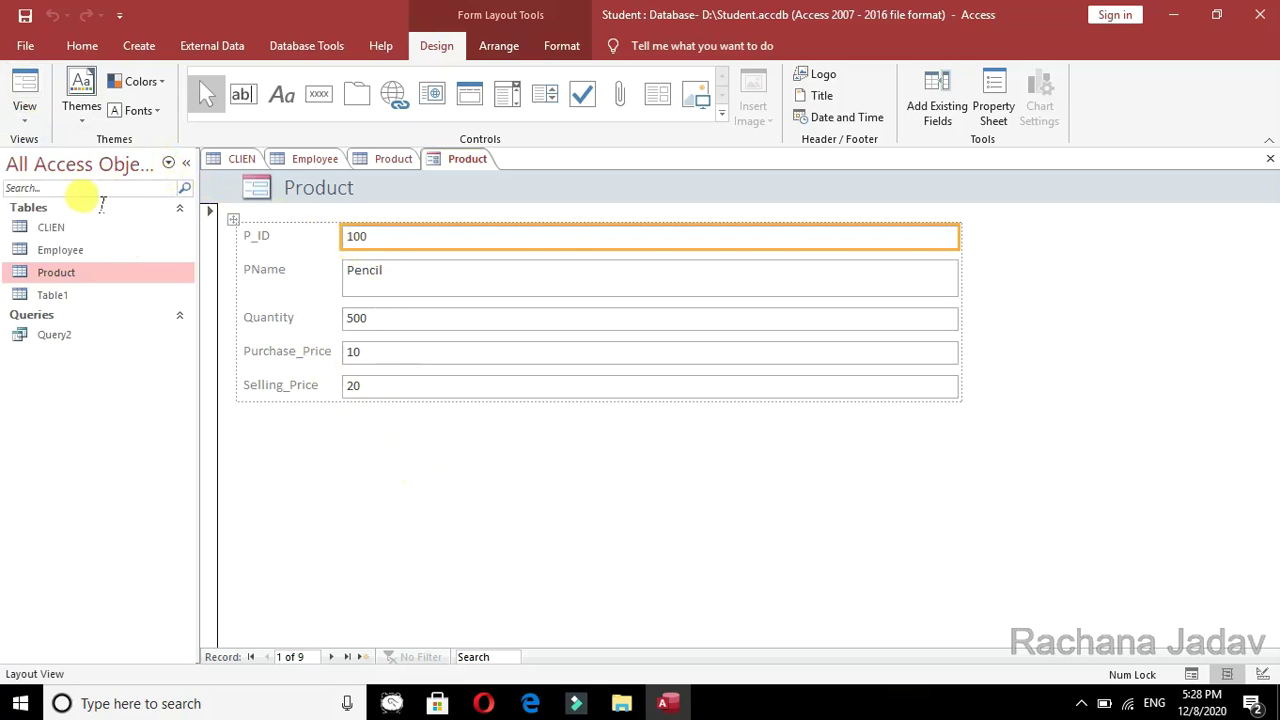
pyautogui.click(25, 115)
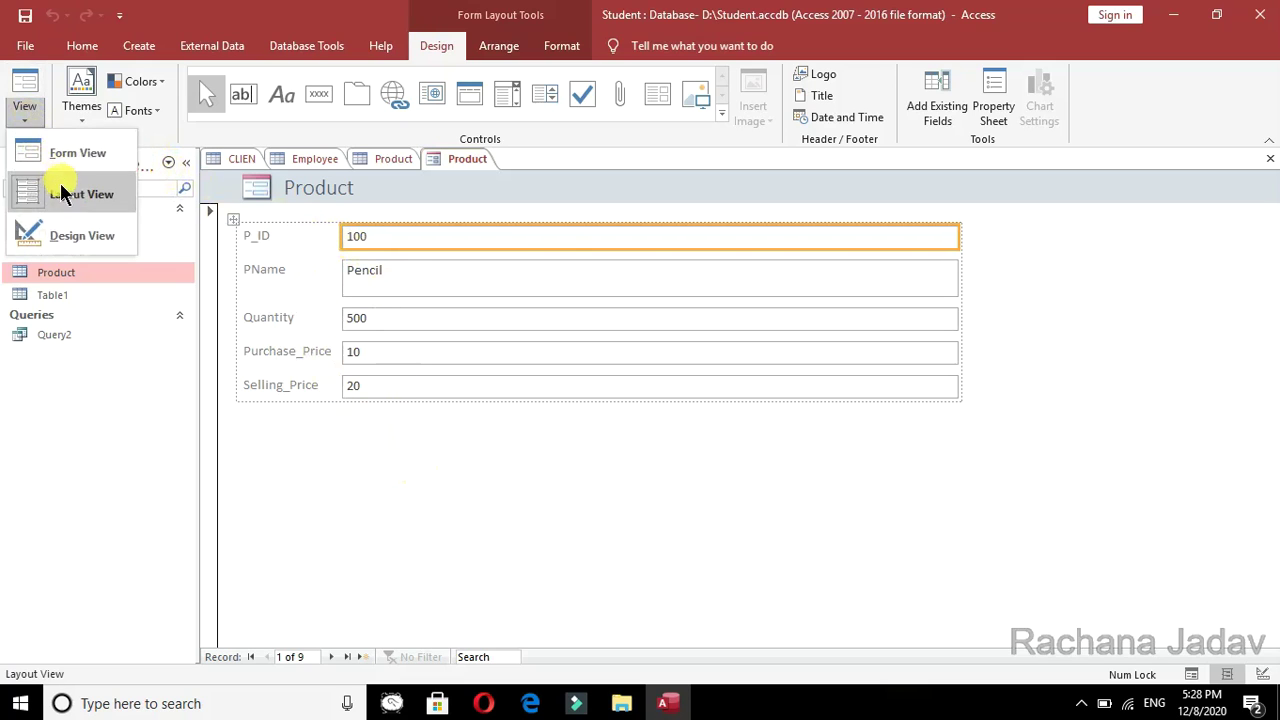
pyautogui.click(75, 153)
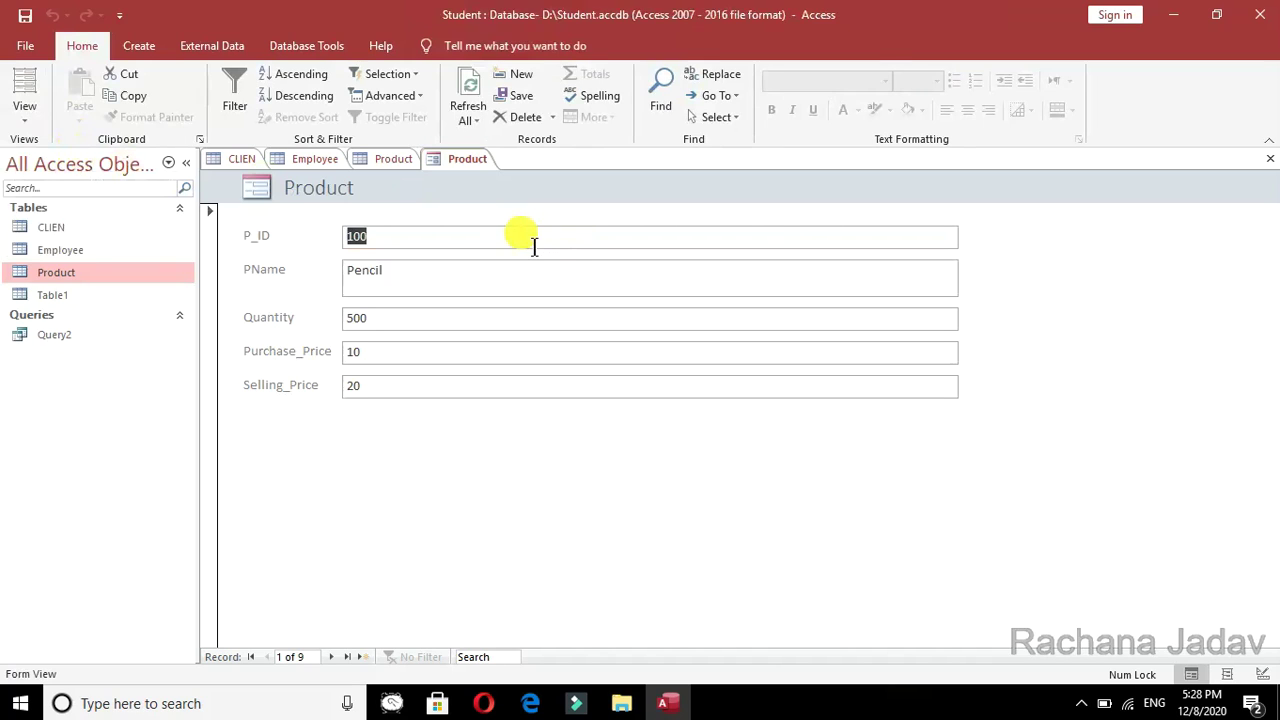
pyautogui.click(24, 116)
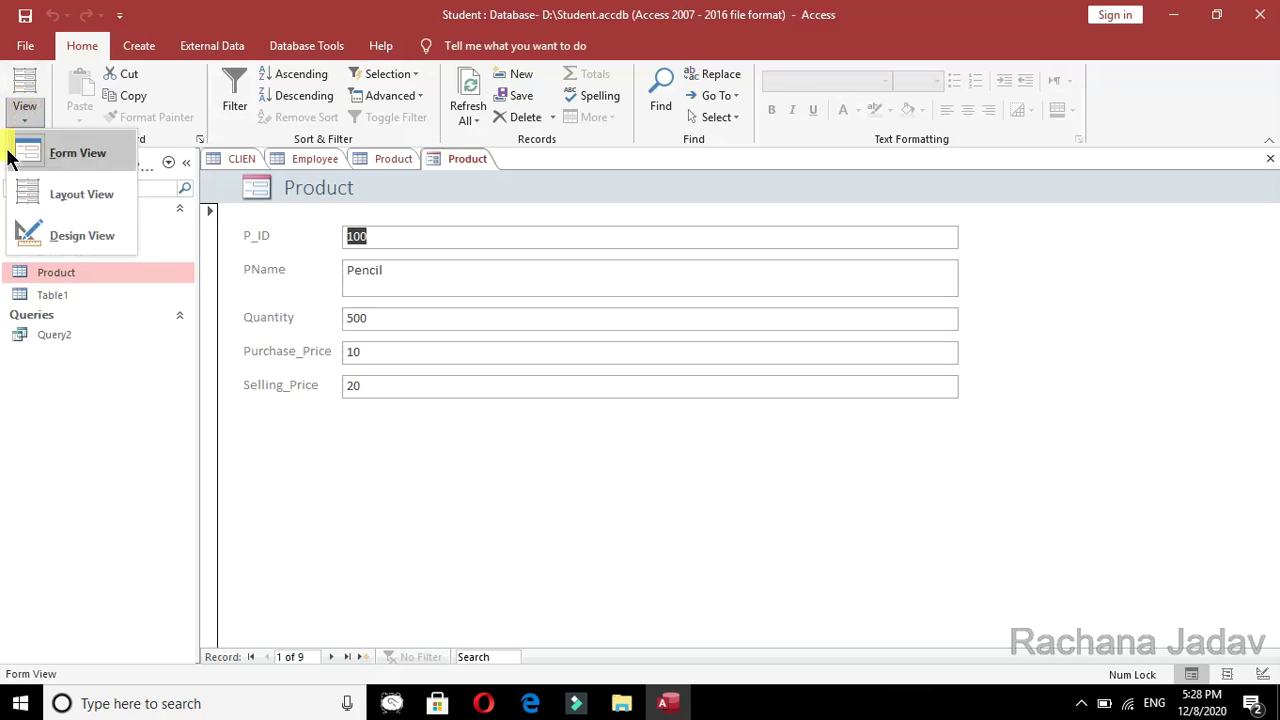
pyautogui.click(45, 193)
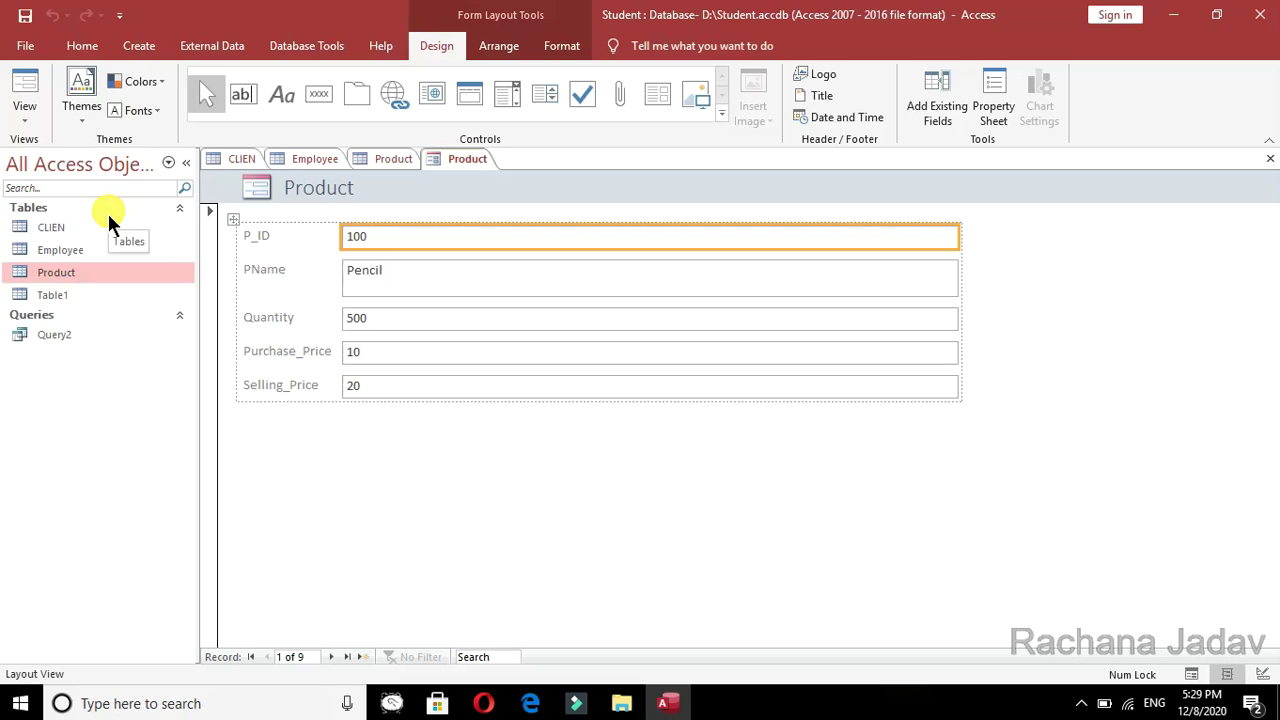
# Apply the Office 2007 - 2010 colour scheme and the HelveticaNeueLT Std theme fonts to the Product form.
pyautogui.click(149, 111)
pyautogui.click(149, 84)
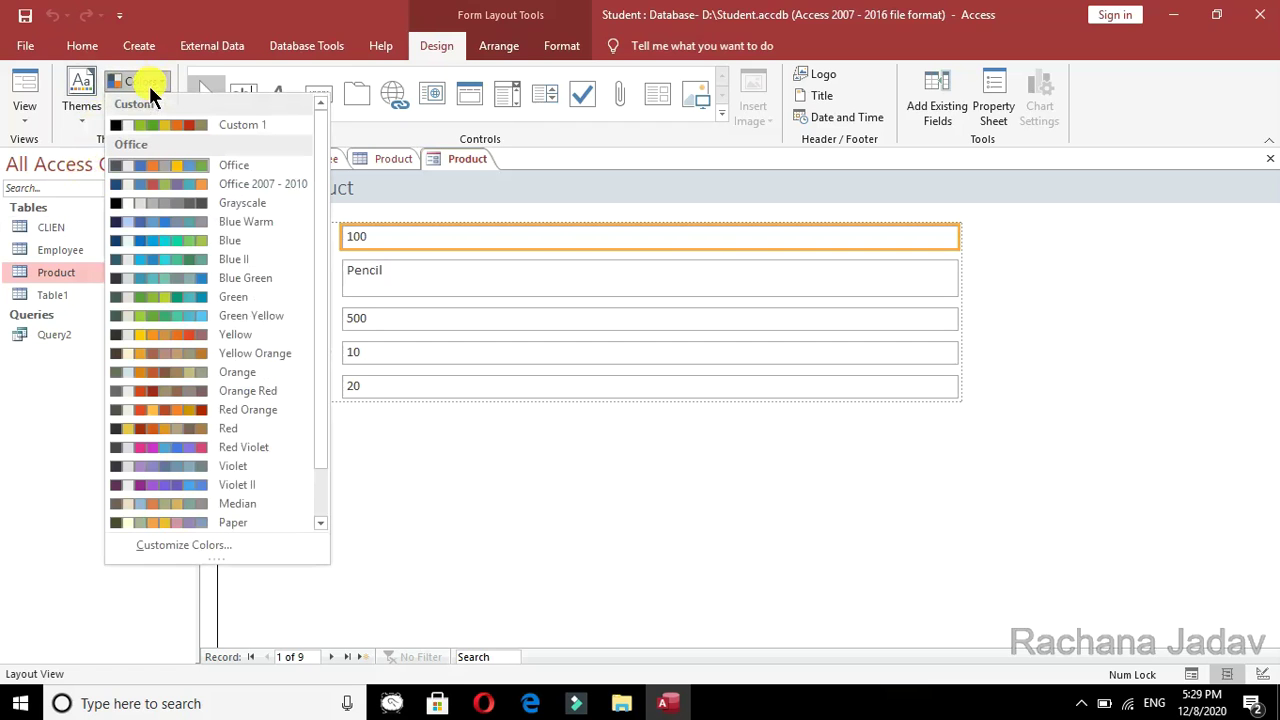
pyautogui.click(166, 190)
pyautogui.click(124, 109)
pyautogui.click(175, 338)
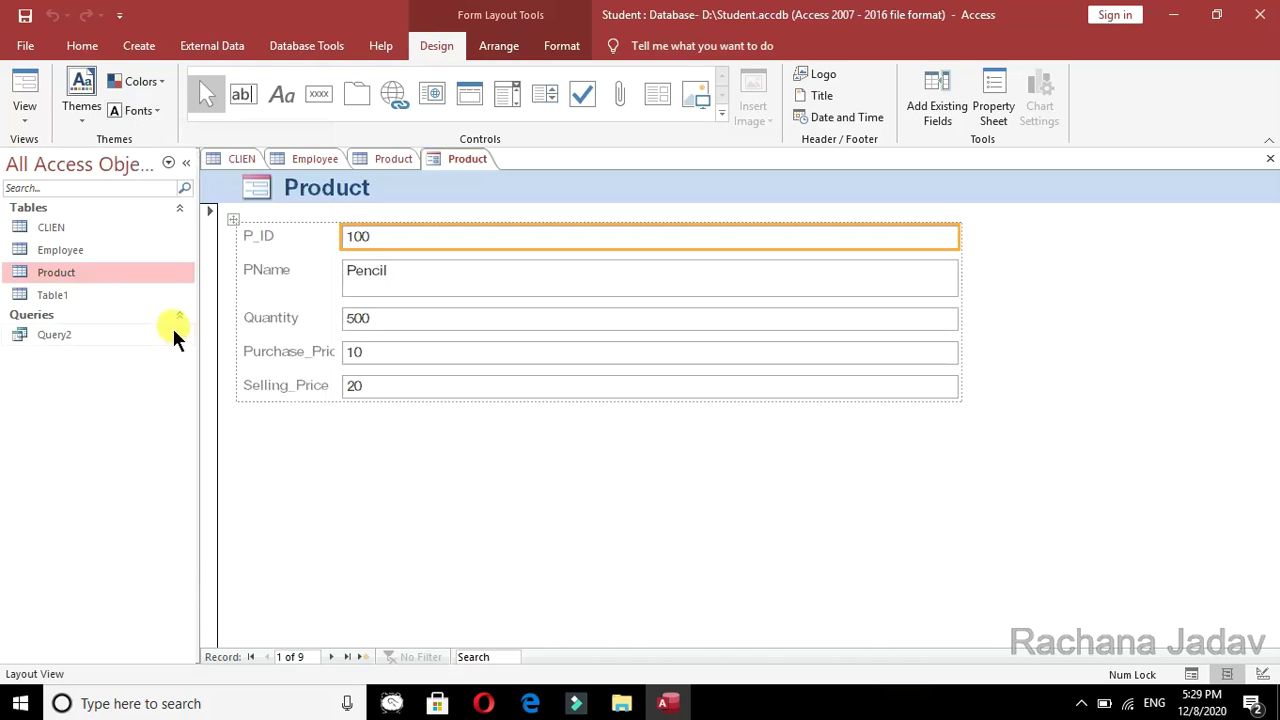
# In Design View, enlarge the form header to about 0.6 inch high and the form footer to about 0.3 inch.
pyautogui.click(28, 122)
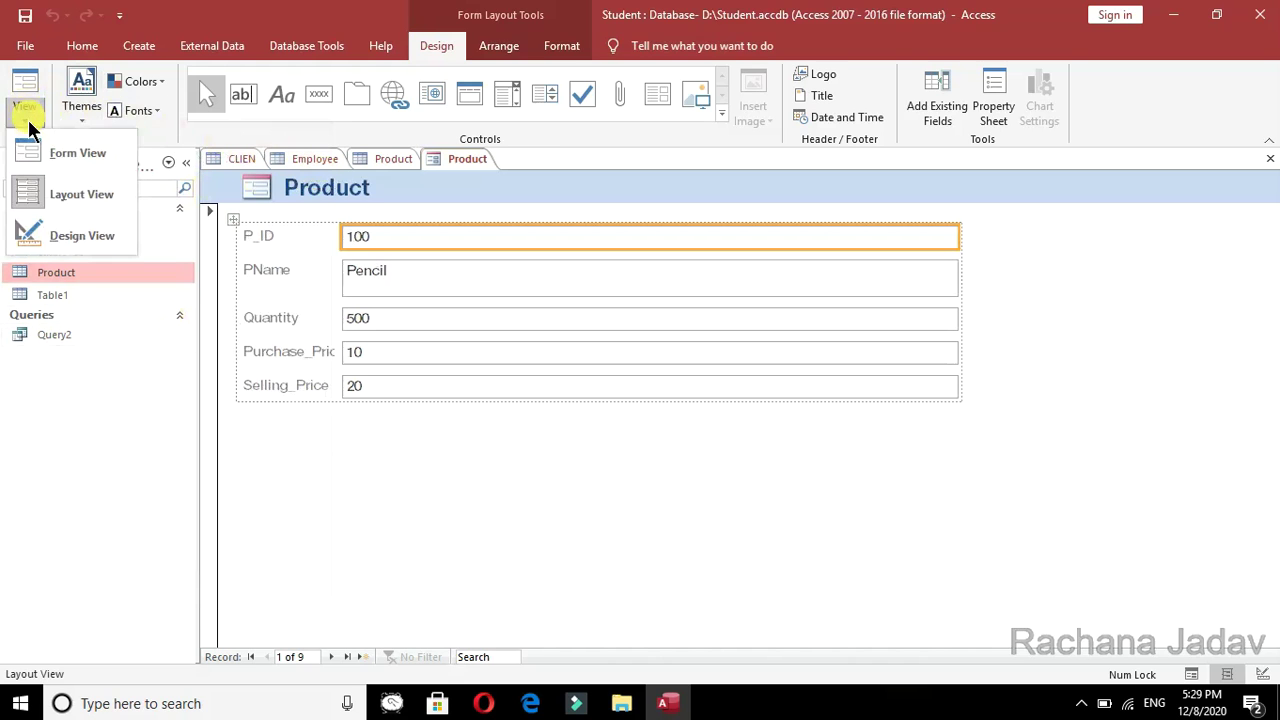
pyautogui.click(72, 235)
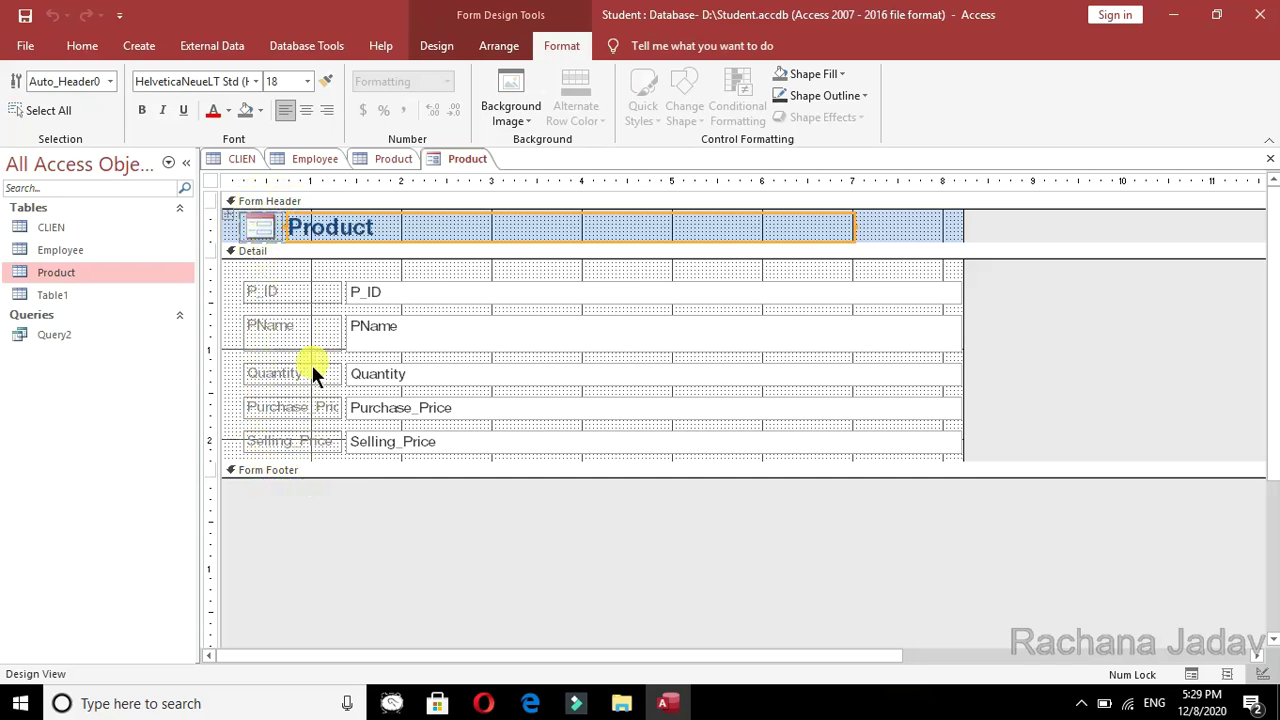
pyautogui.moveTo(374, 251); pyautogui.dragTo(380, 271)
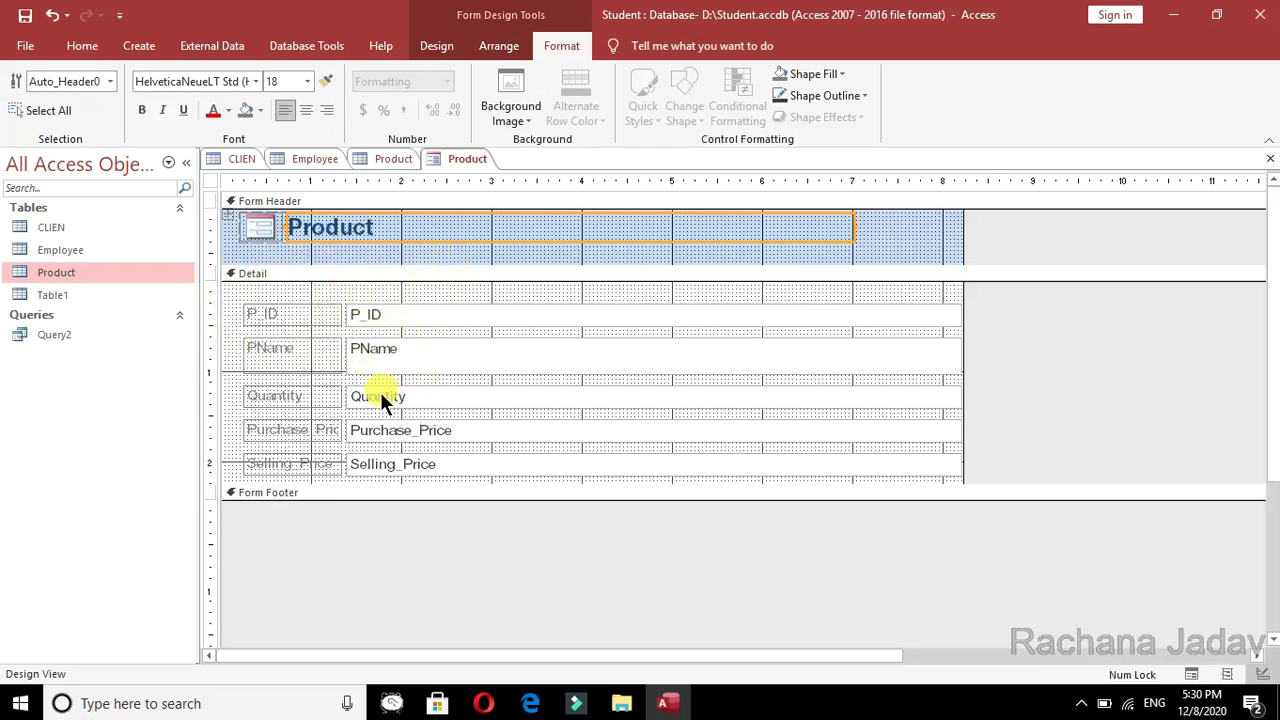
pyautogui.moveTo(307, 505); pyautogui.dragTo(304, 507)
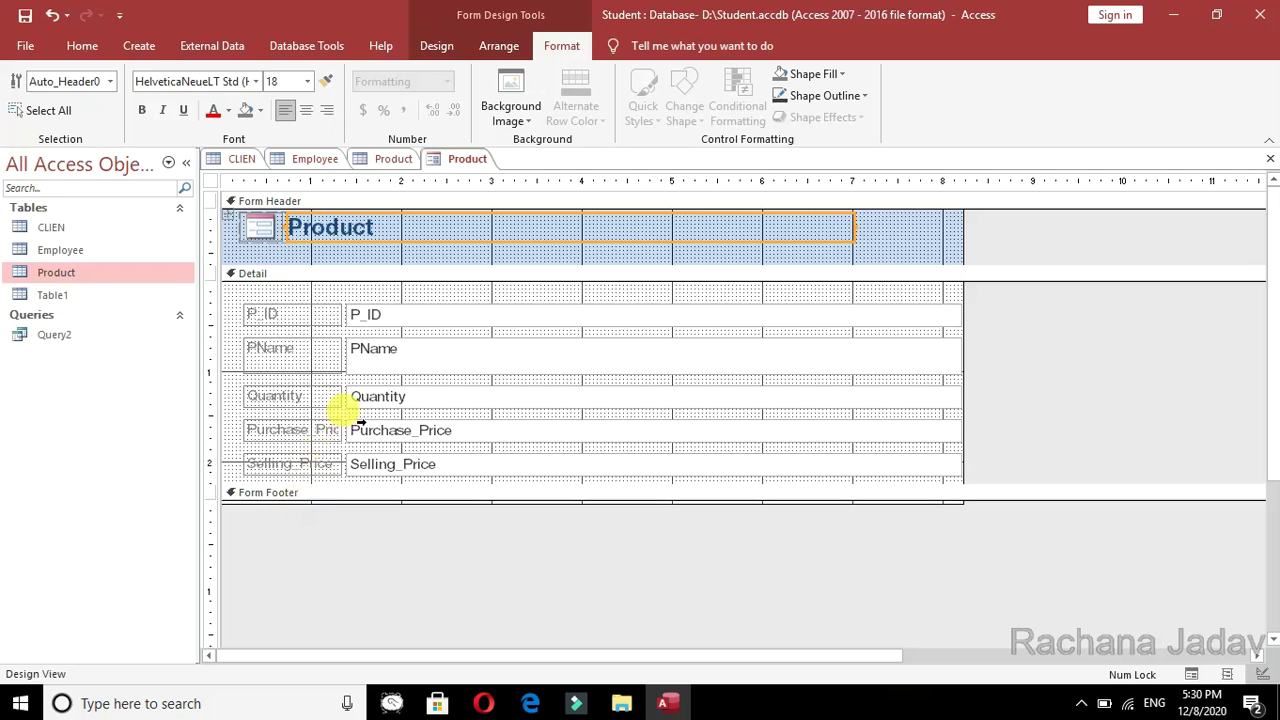
pyautogui.moveTo(340, 507); pyautogui.dragTo(338, 530)
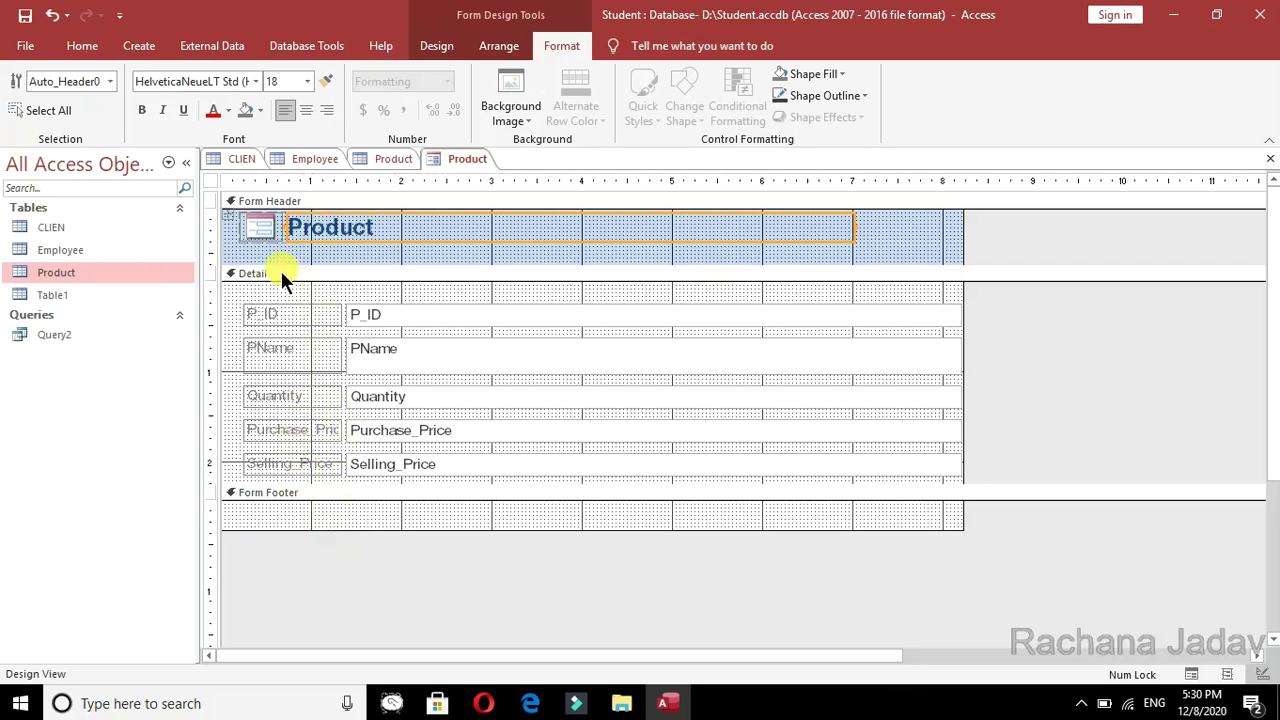
pyautogui.click(266, 227)
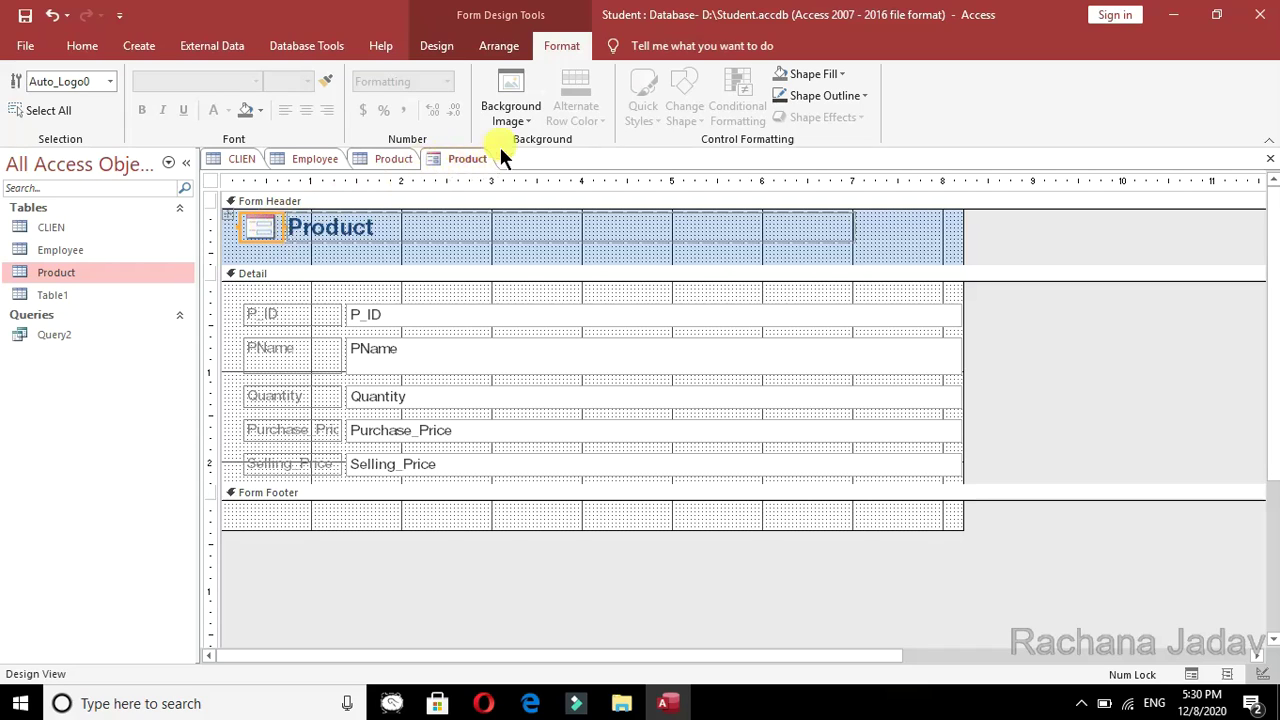
pyautogui.click(521, 114)
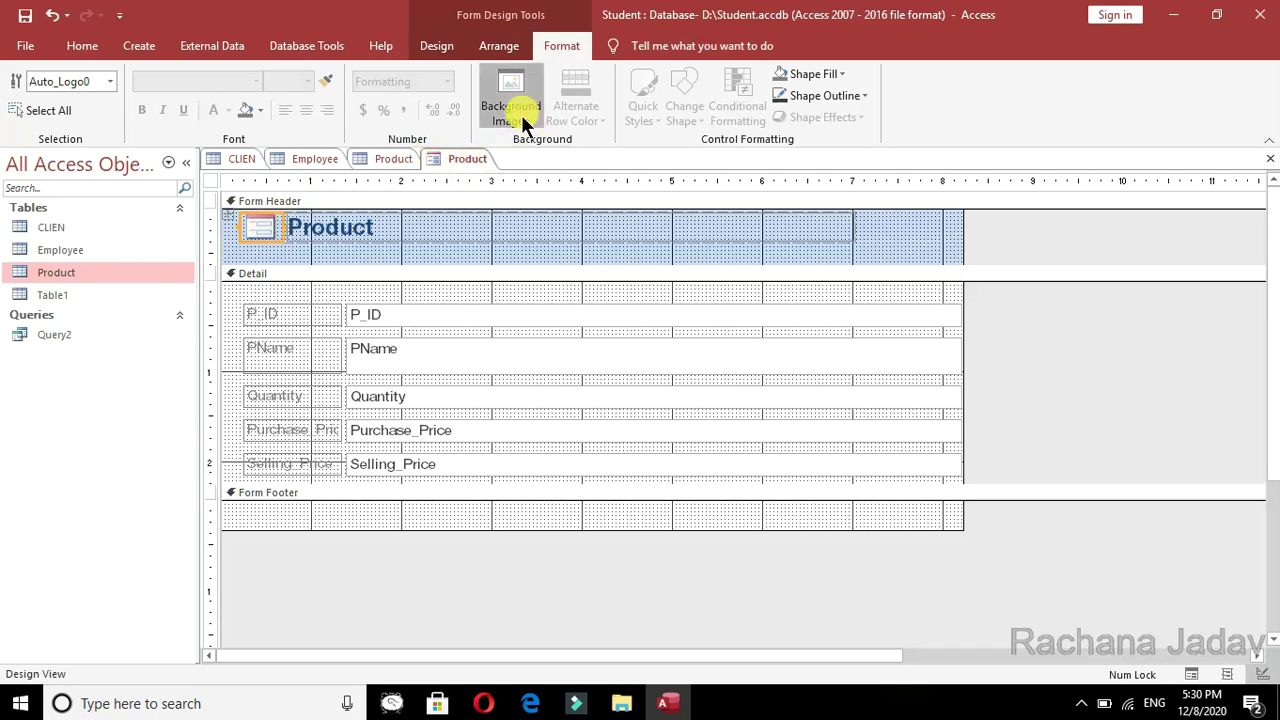
pyautogui.click(496, 215)
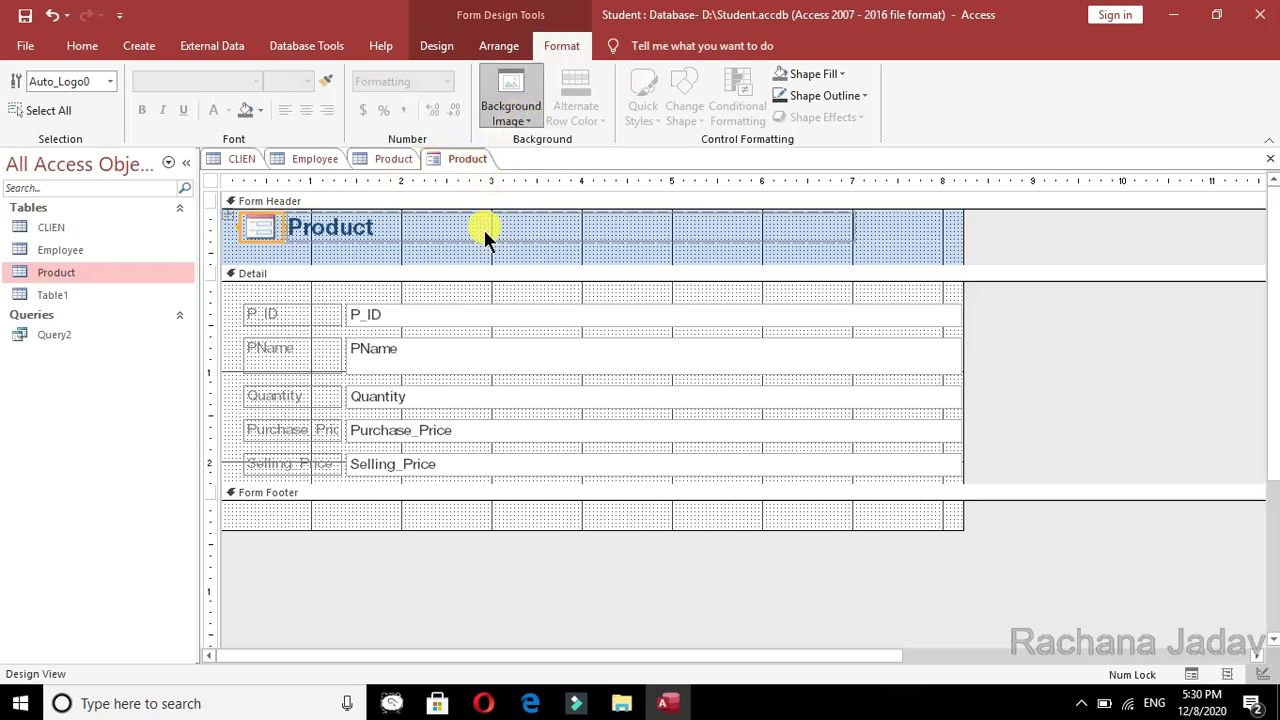
pyautogui.click(524, 290)
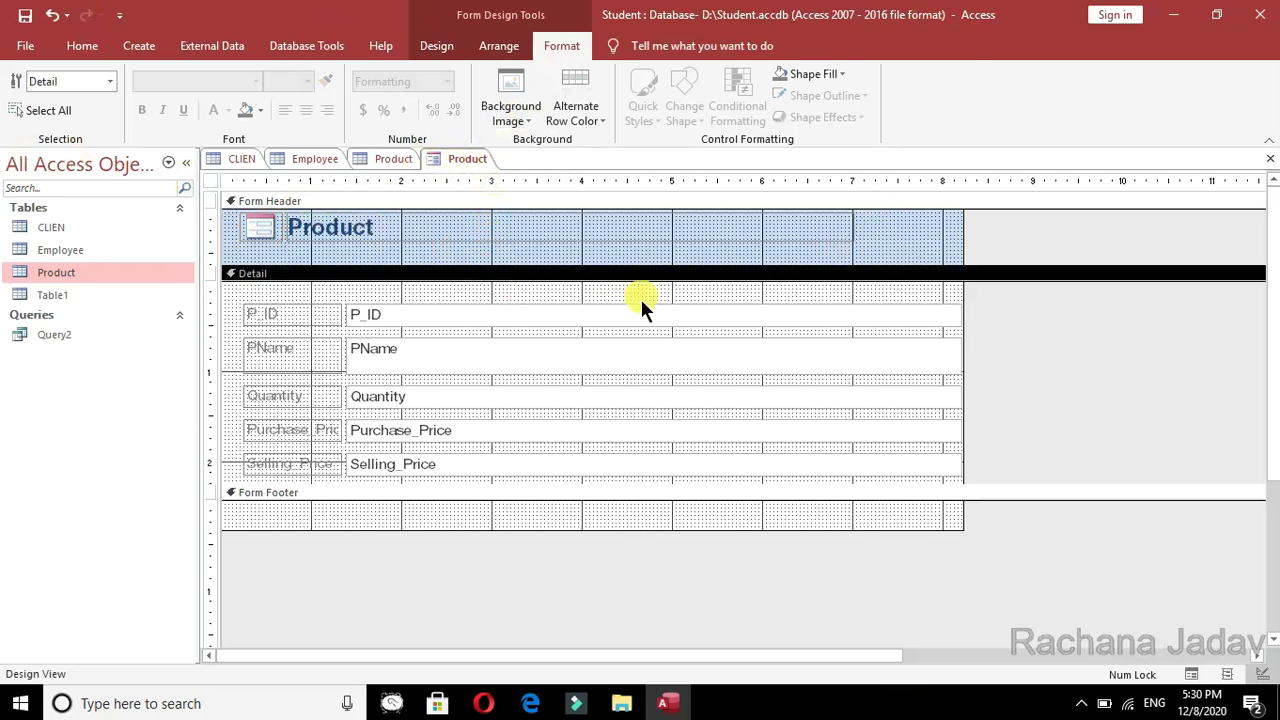
pyautogui.click(814, 248)
pyautogui.click(914, 232)
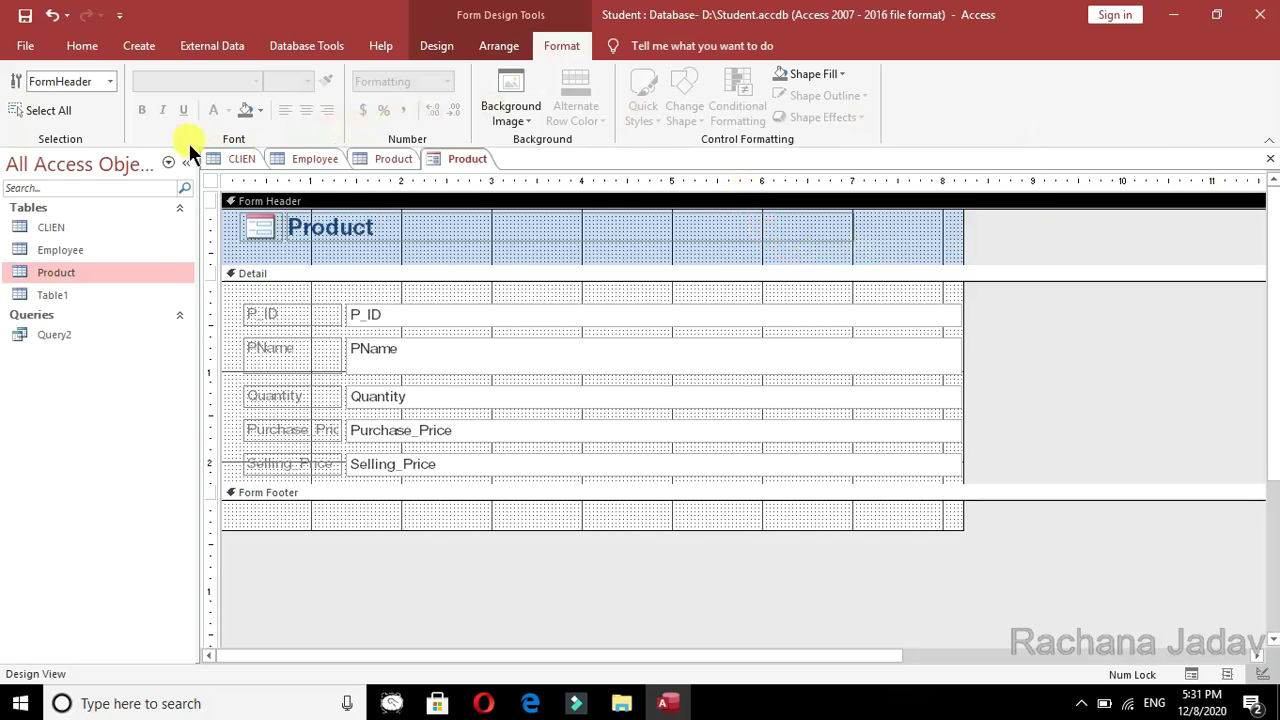
# Start the Form Wizard with the Product table as the field source.
pyautogui.click(138, 45)
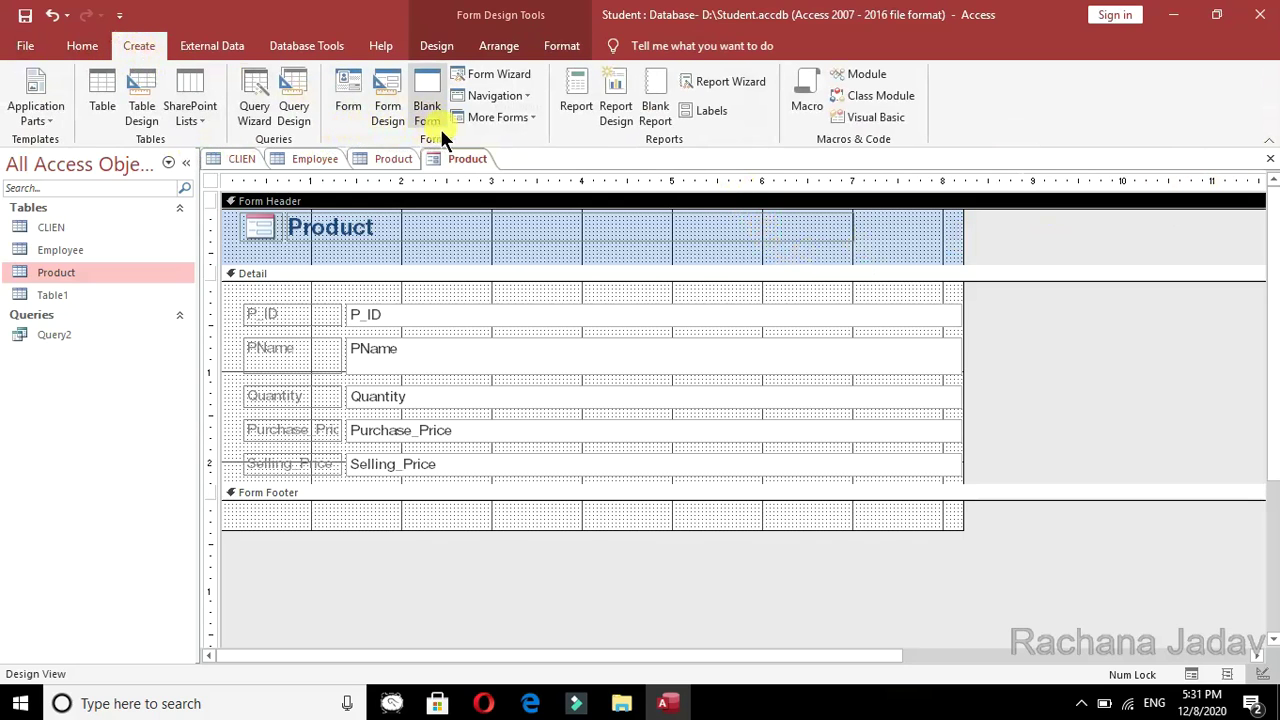
pyautogui.click(522, 76)
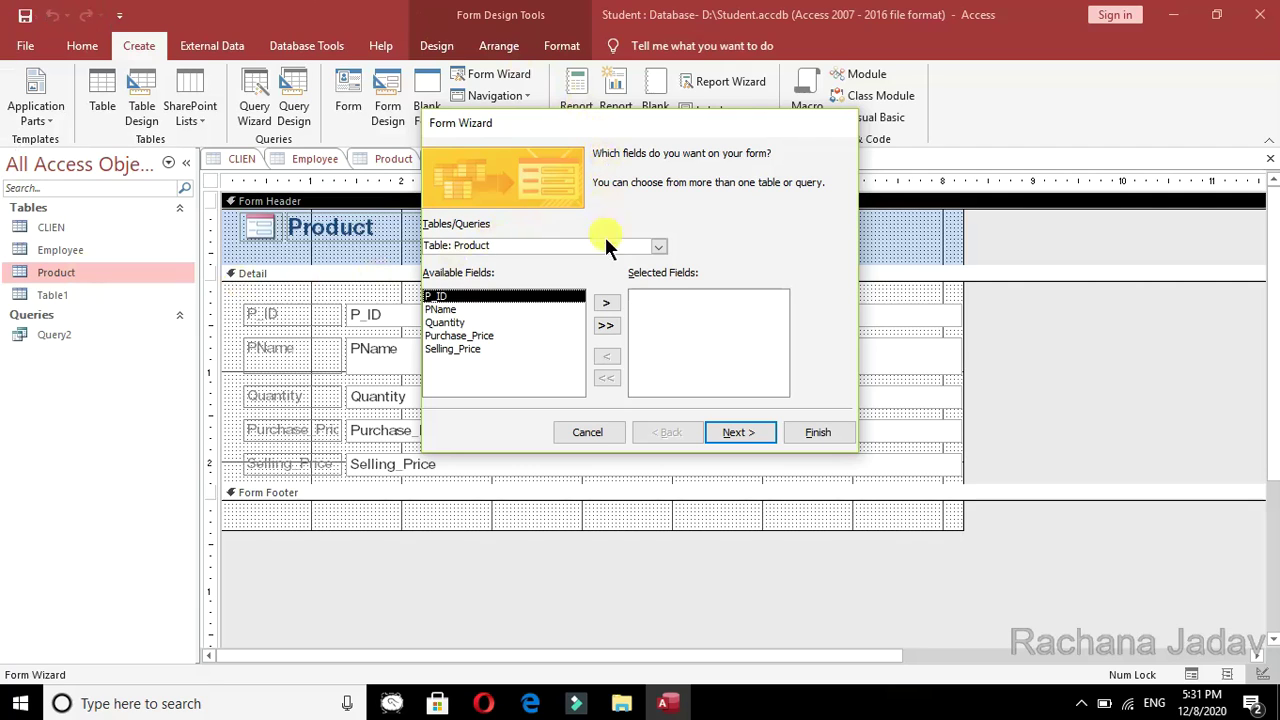
pyautogui.click(656, 246)
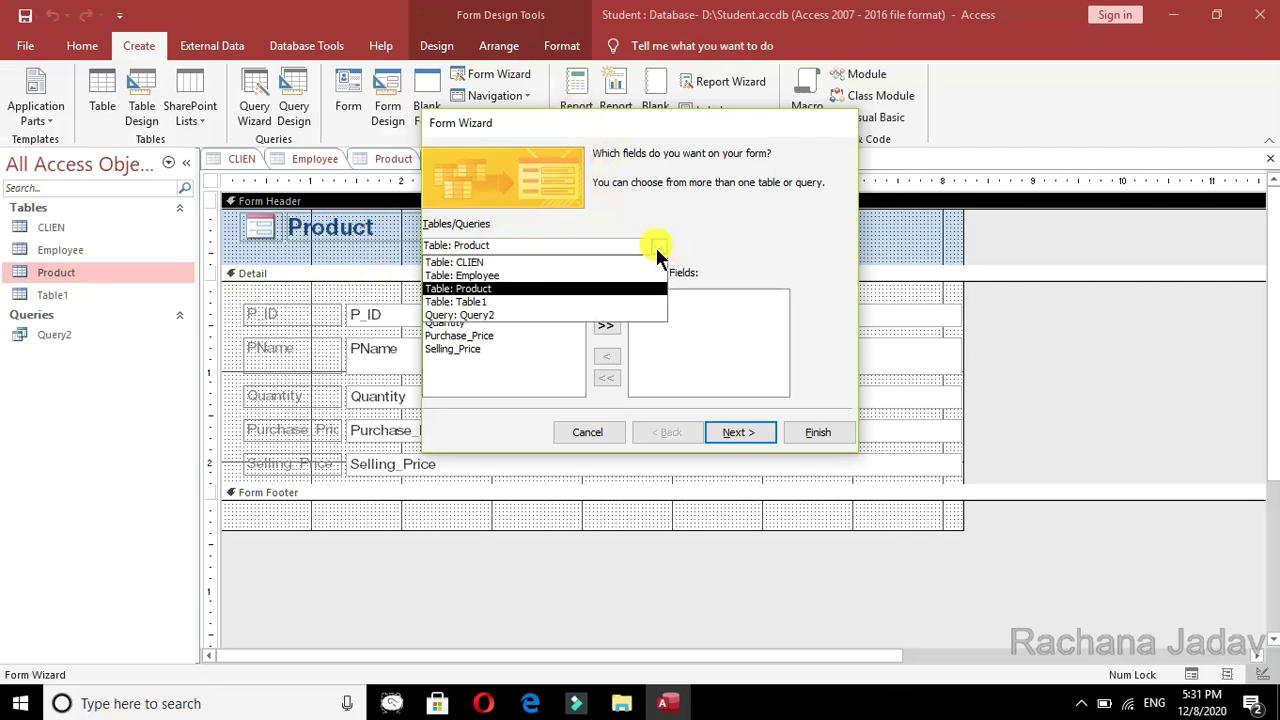
pyautogui.click(565, 291)
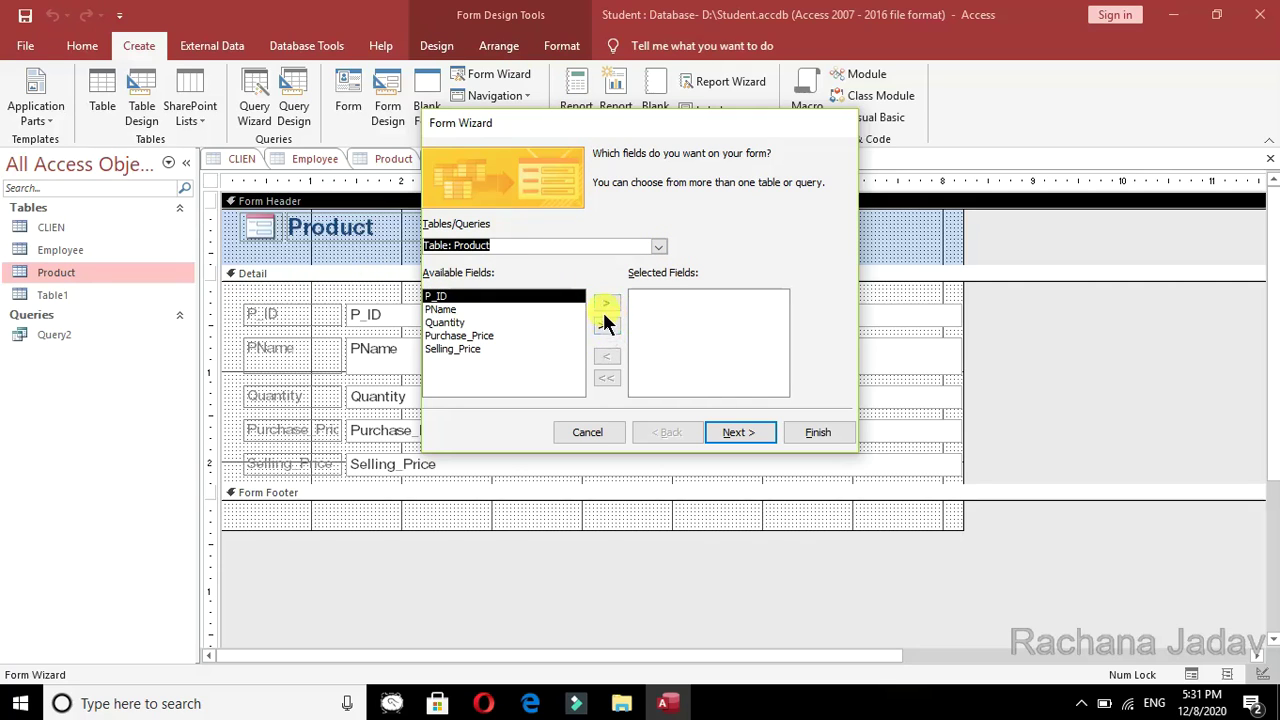
pyautogui.click(608, 302)
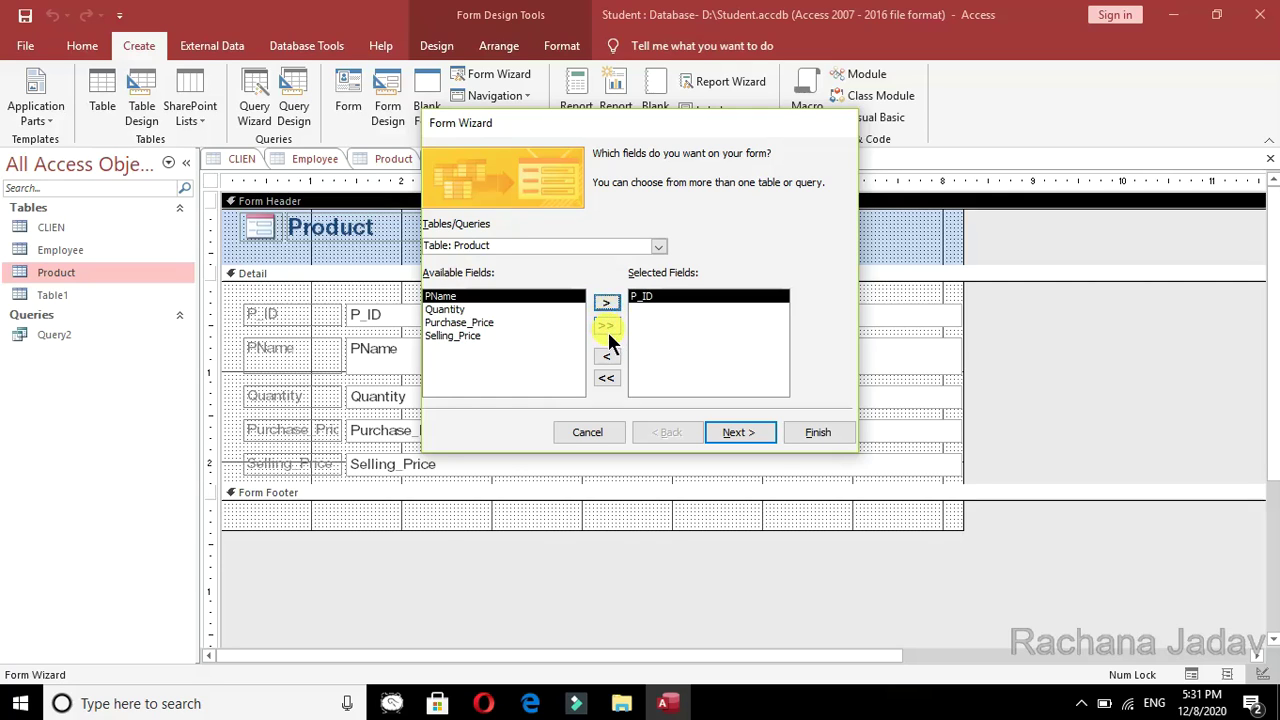
pyautogui.click(606, 326)
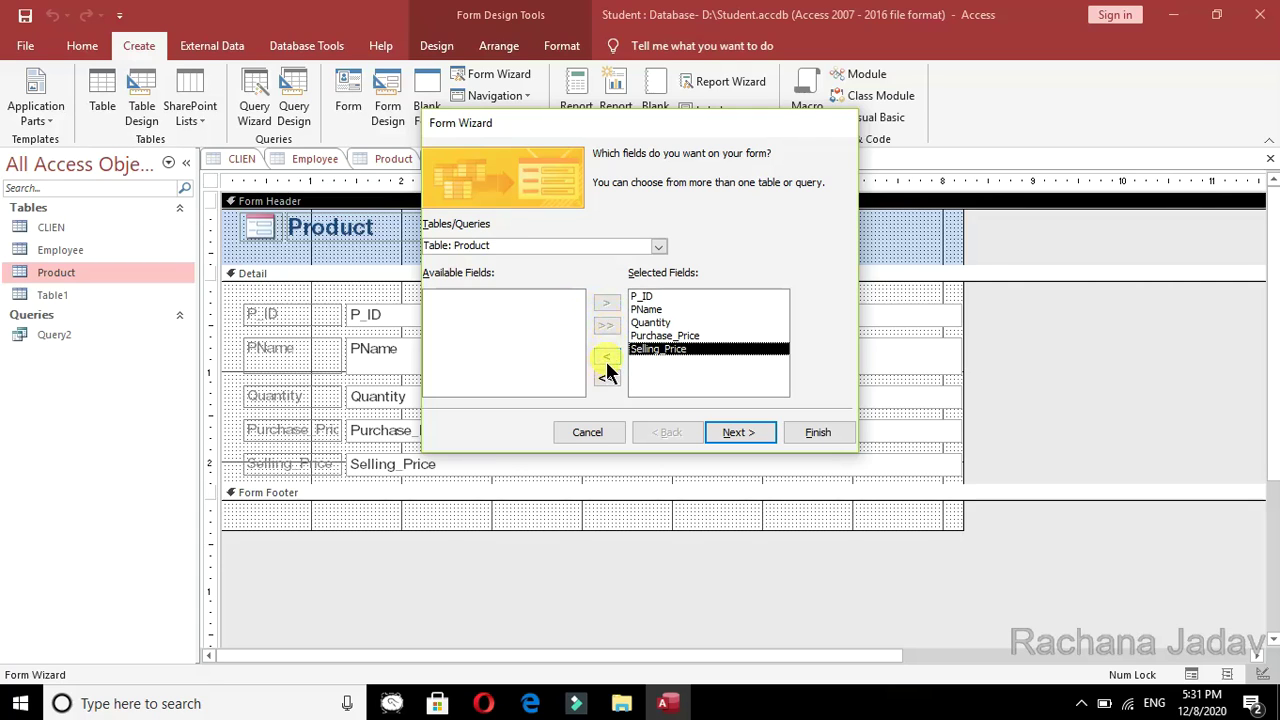
pyautogui.click(607, 357)
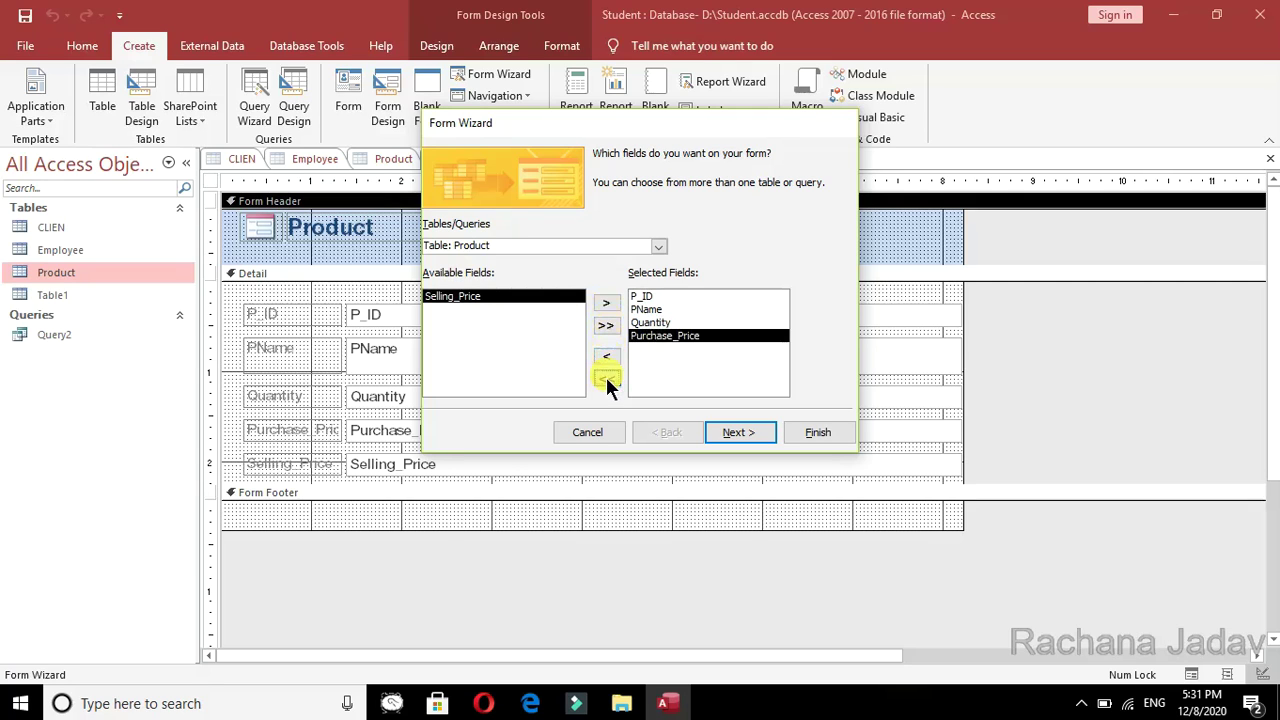
pyautogui.click(606, 378)
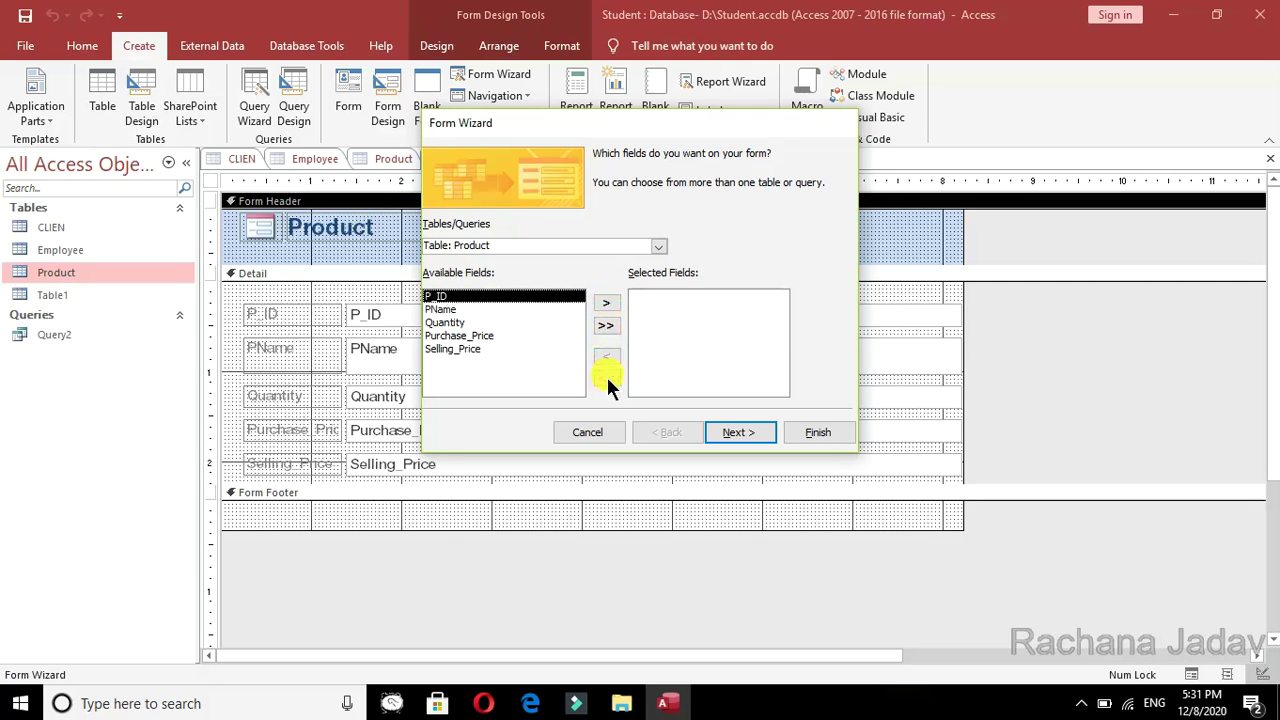
# Include all the Product table's fields in the new form and continue to the layout choice.
pyautogui.click(460, 325)
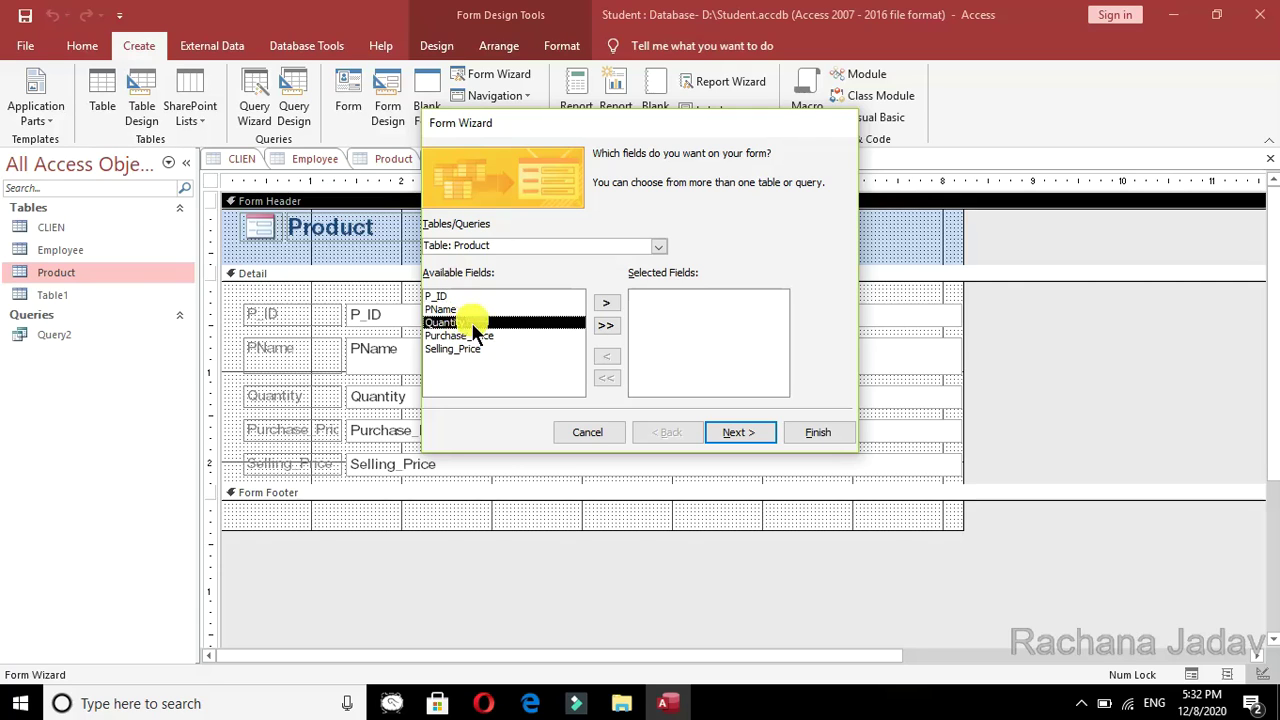
pyautogui.click(605, 325)
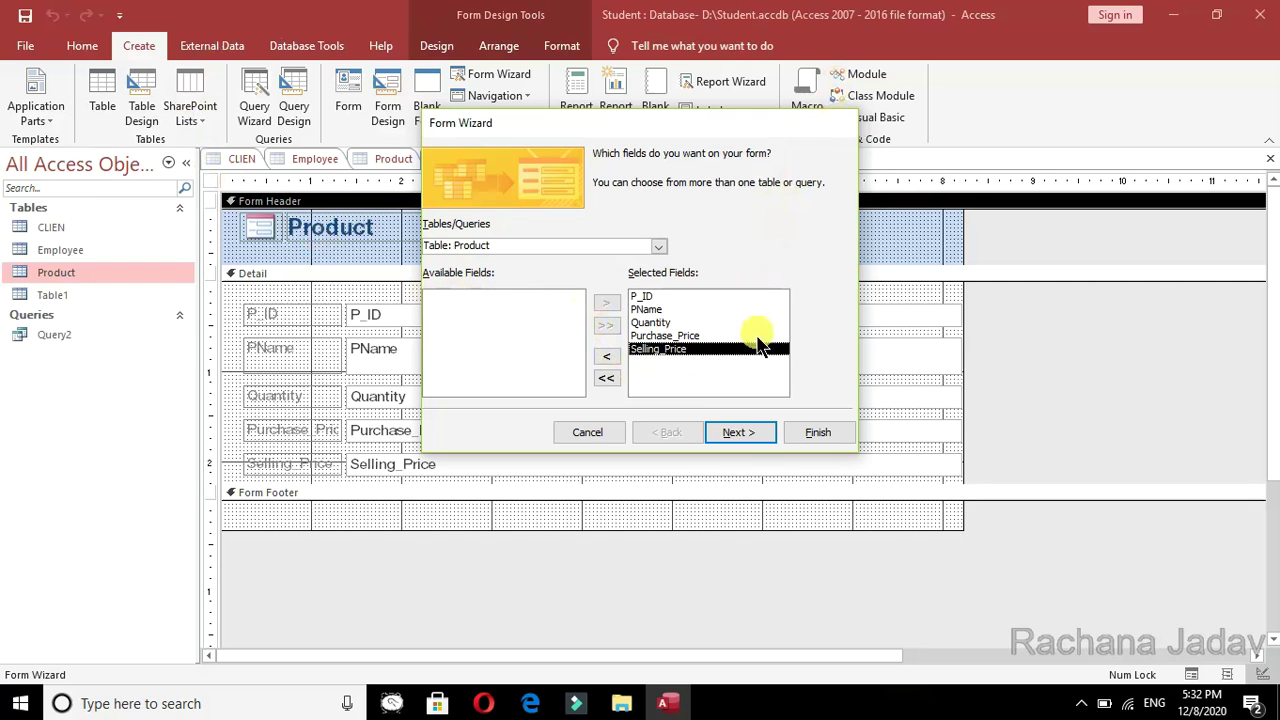
pyautogui.click(753, 434)
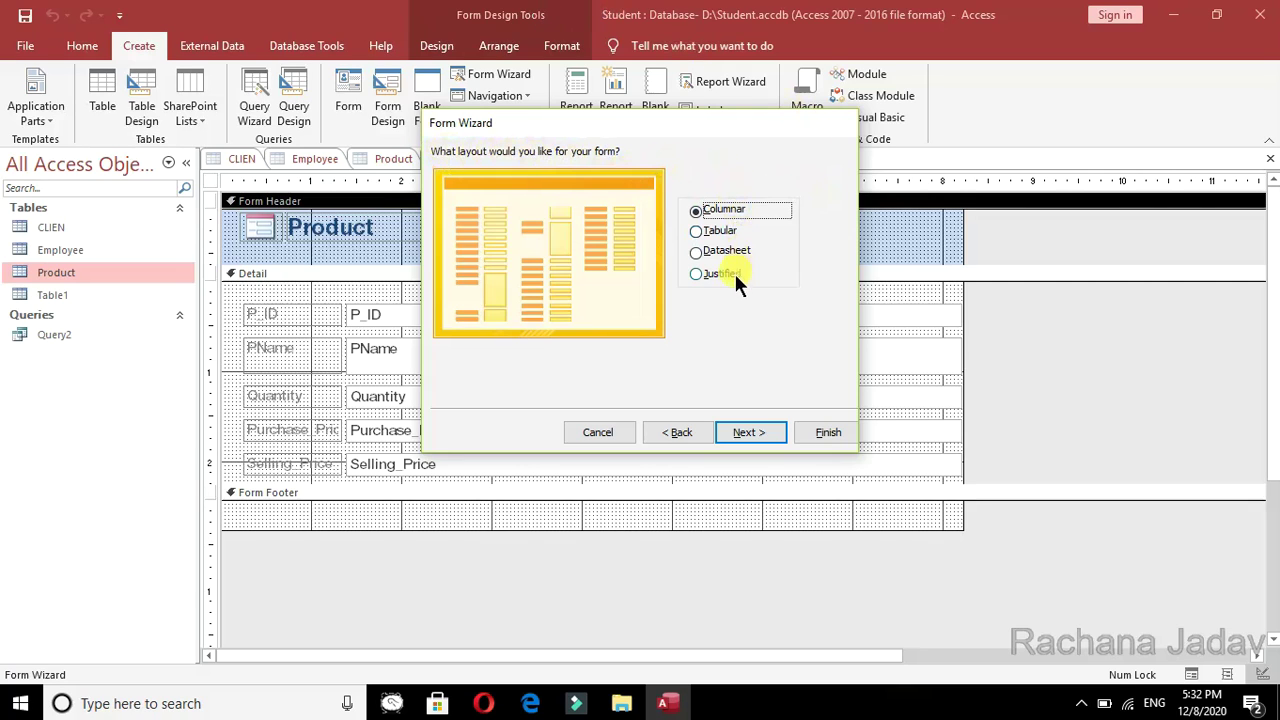
# Choose the Tabular layout for the new form.
pyautogui.click(722, 231)
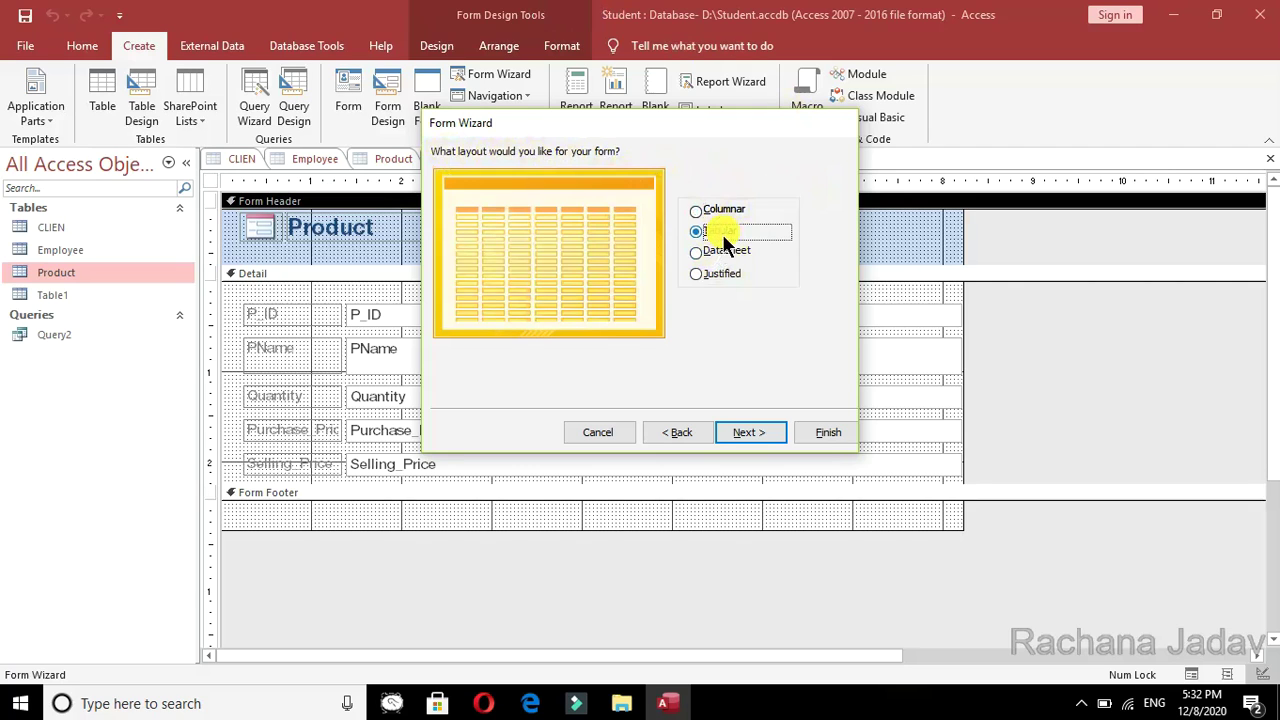
pyautogui.click(723, 243)
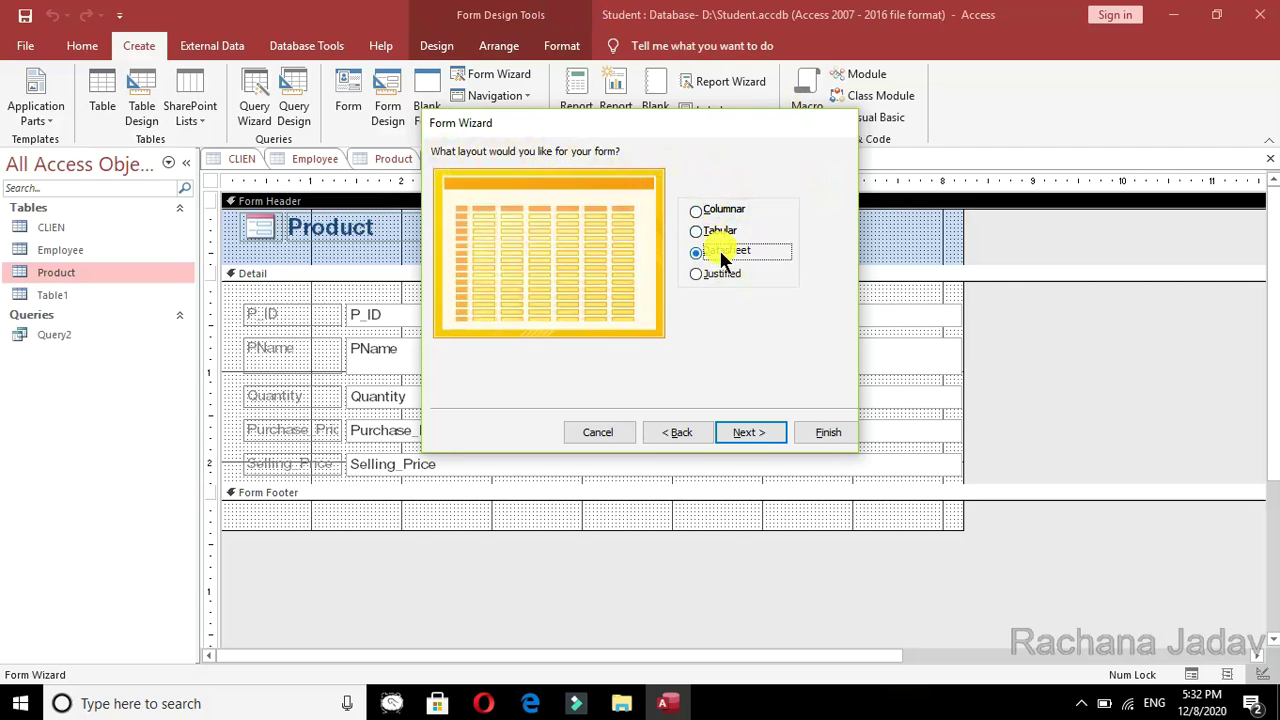
pyautogui.click(722, 236)
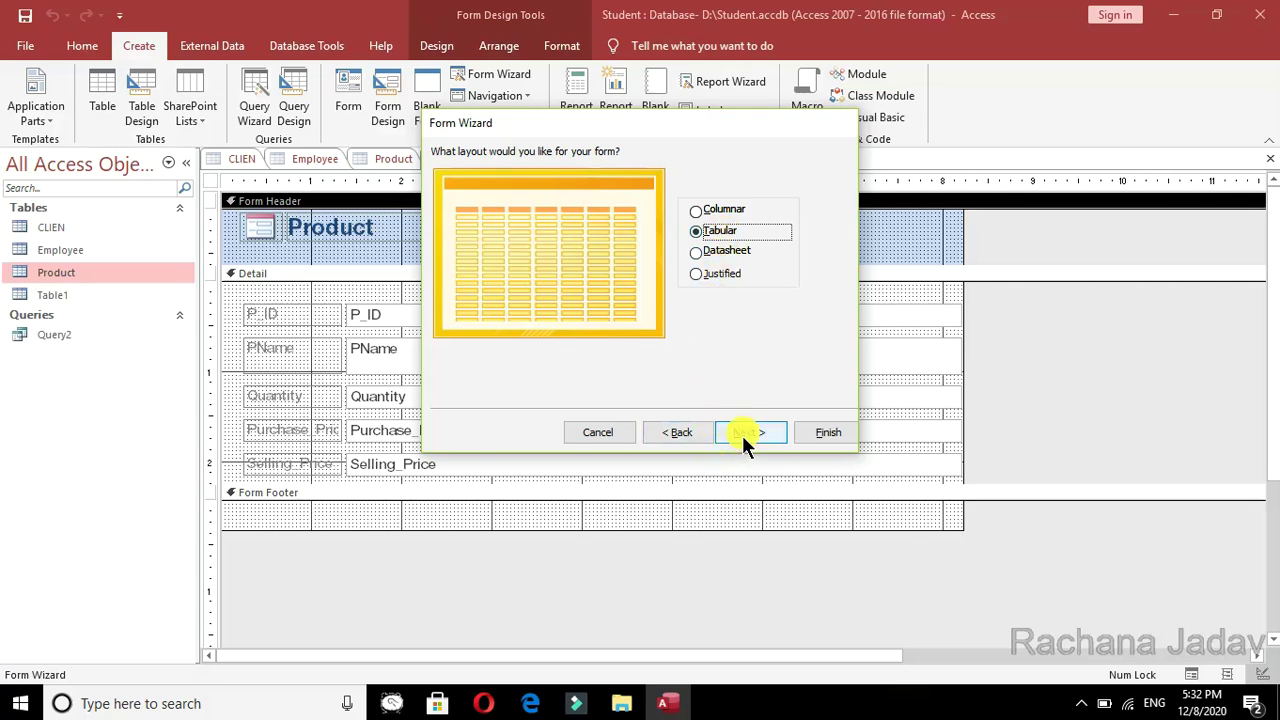
# Switch the new form's layout to Columnar, title it Product Information and finish the wizard, opening the form to view data.
pyautogui.click(722, 212)
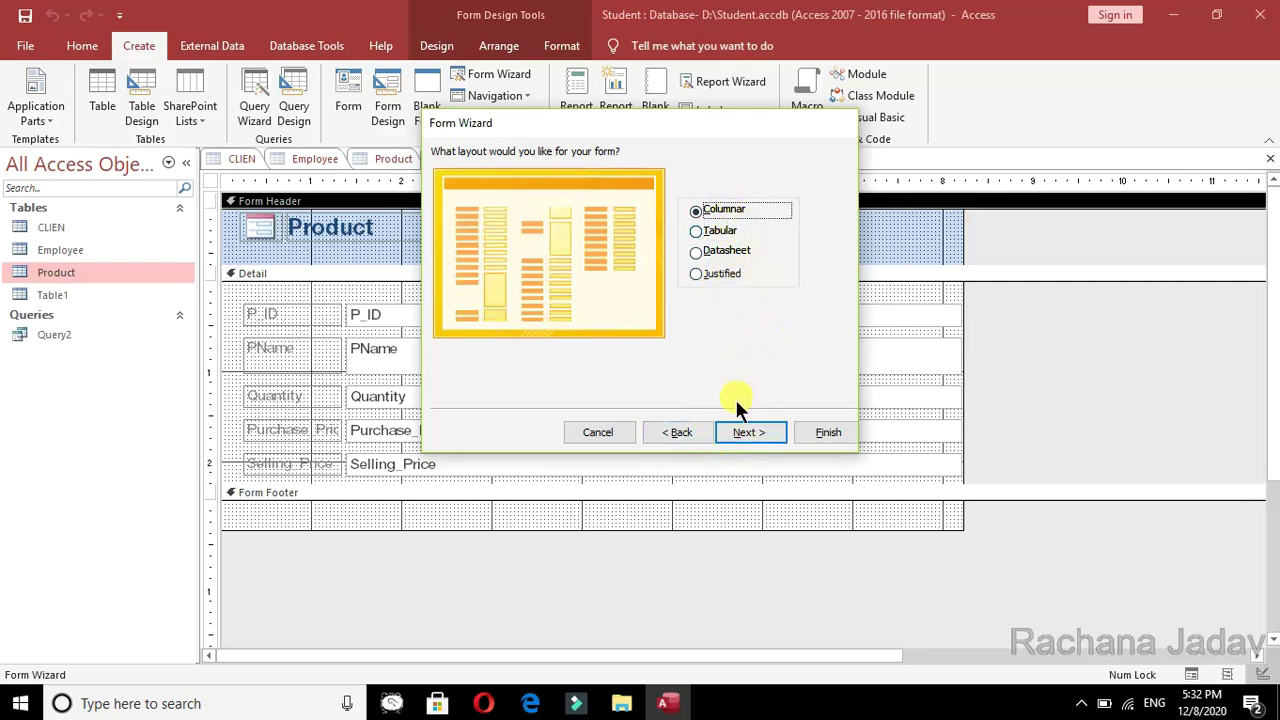
pyautogui.click(725, 438)
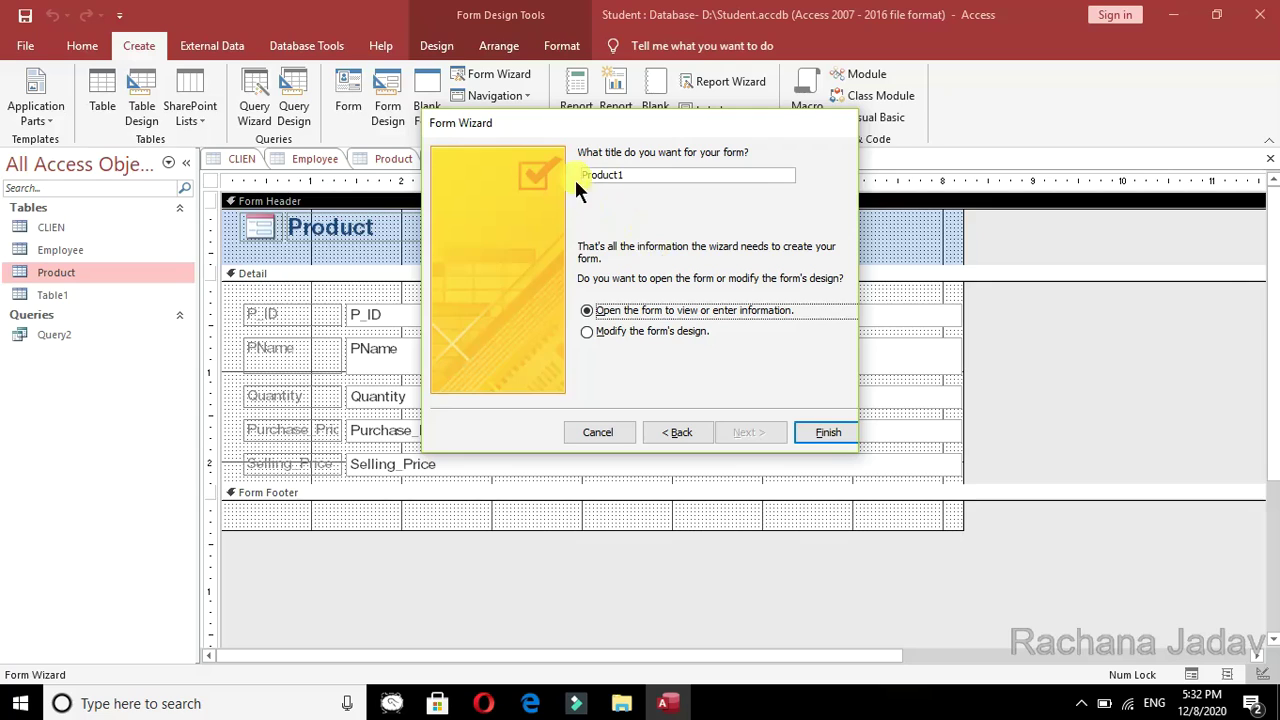
pyautogui.doubleClick(651, 175)
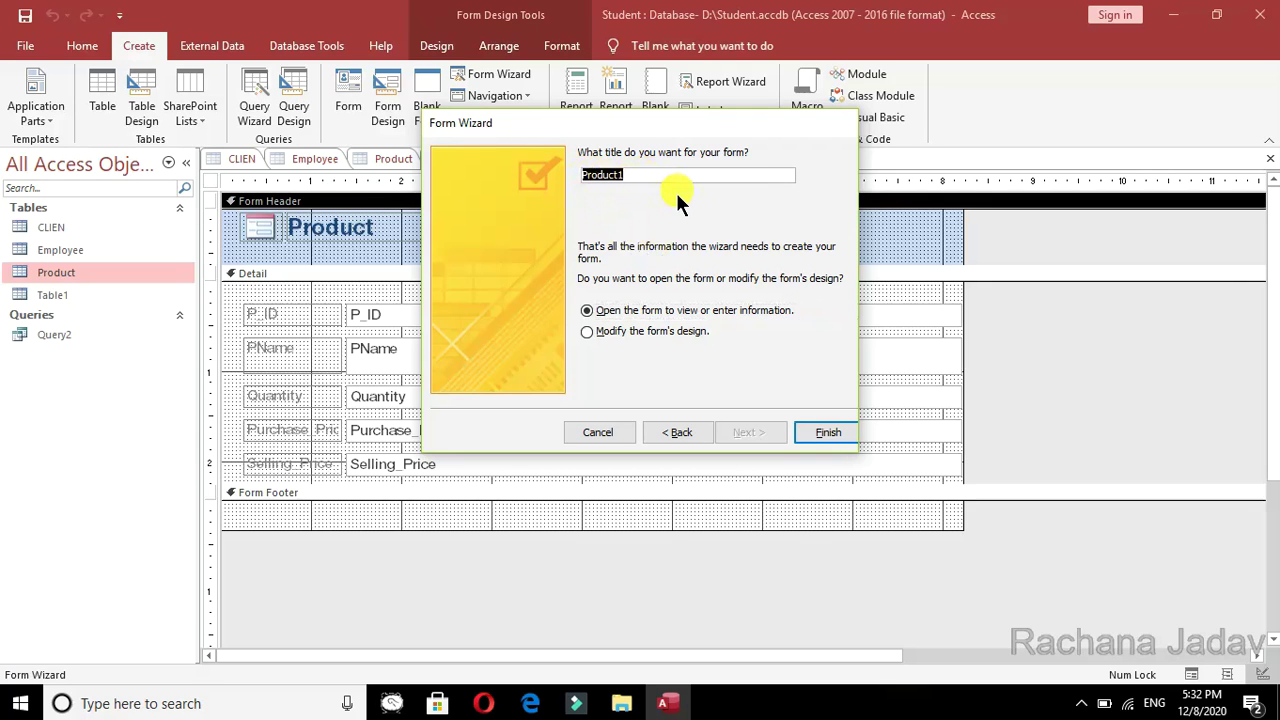
pyautogui.write('Product Information')
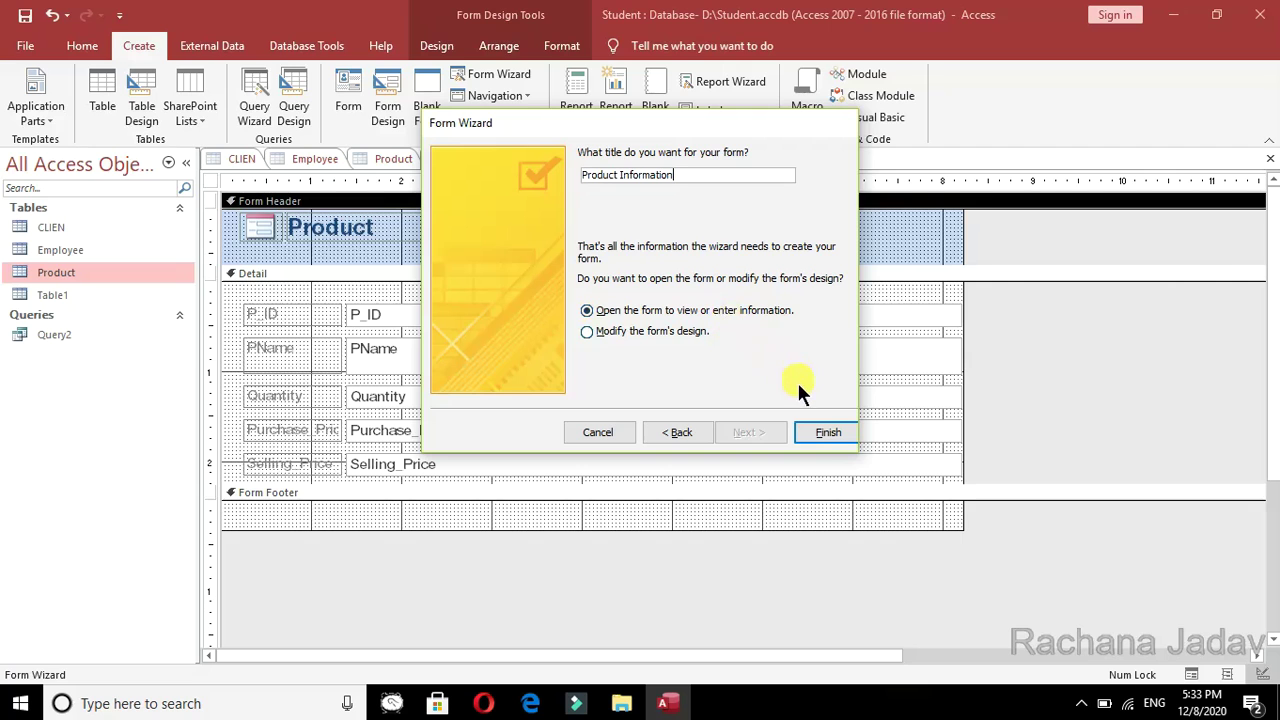
pyautogui.click(829, 434)
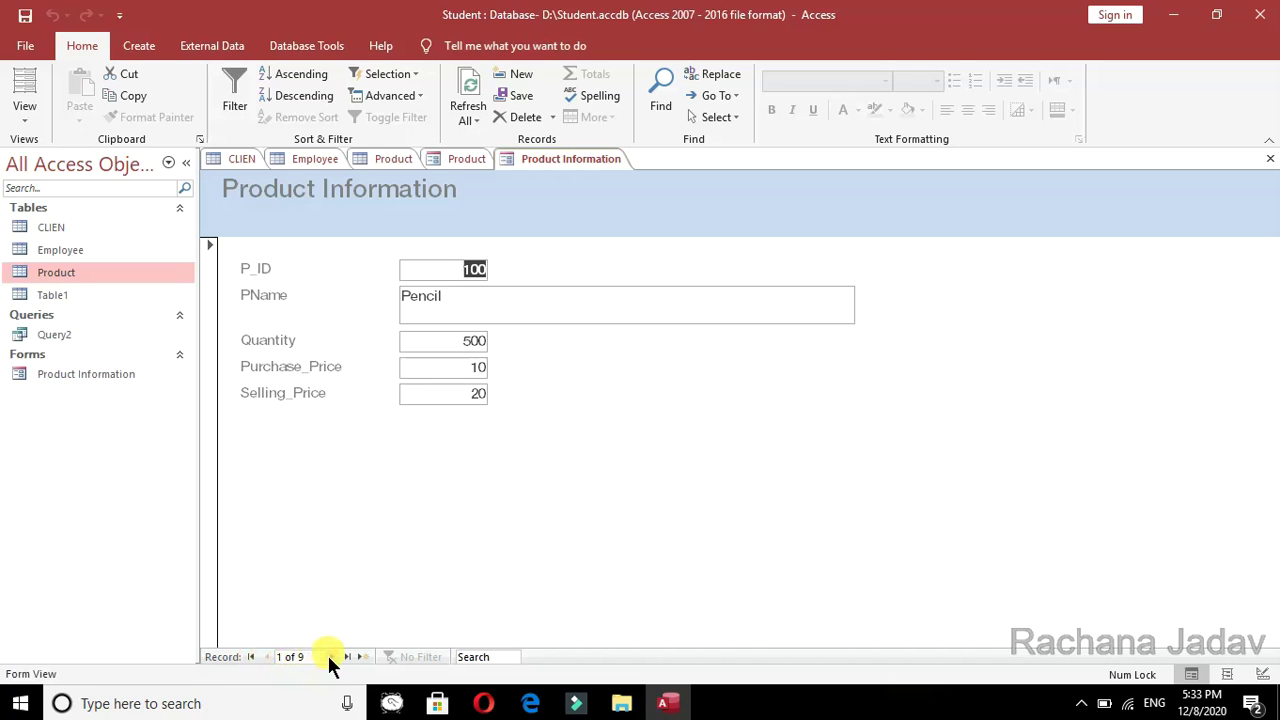
# Browse the form's records, visiting the second record, the last record and the blank new record.
pyautogui.click(331, 656)
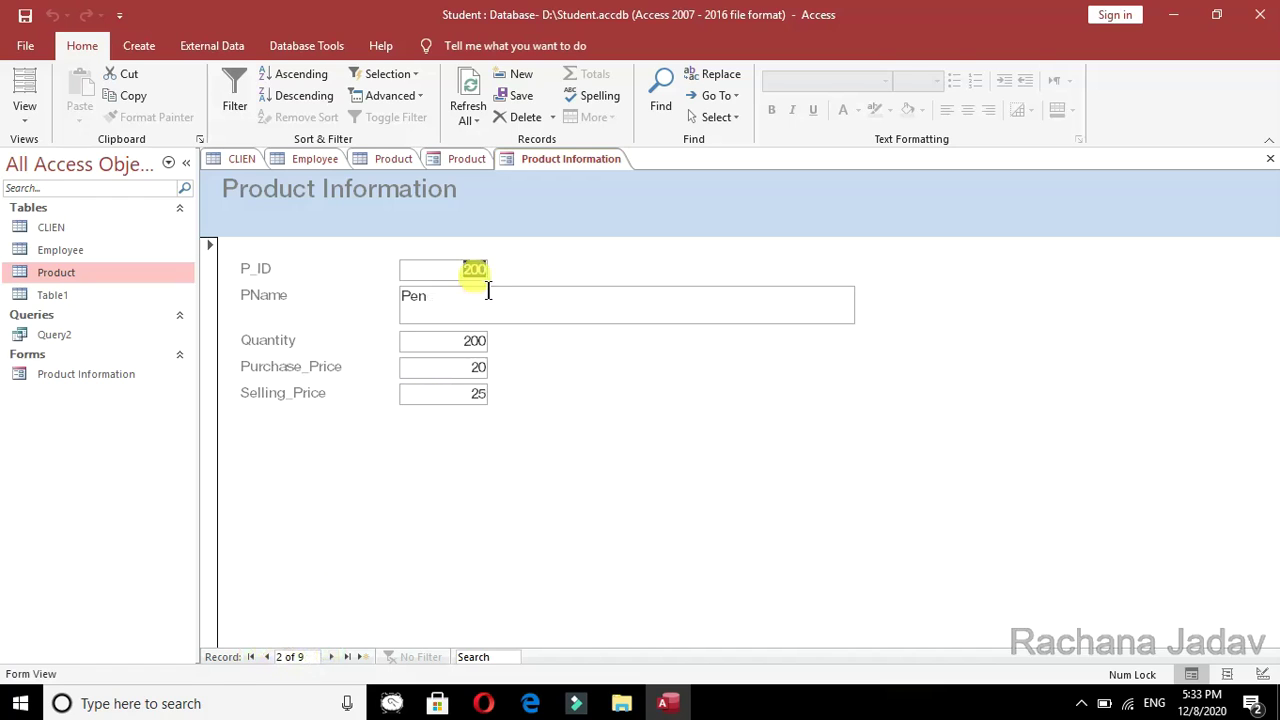
pyautogui.click(345, 656)
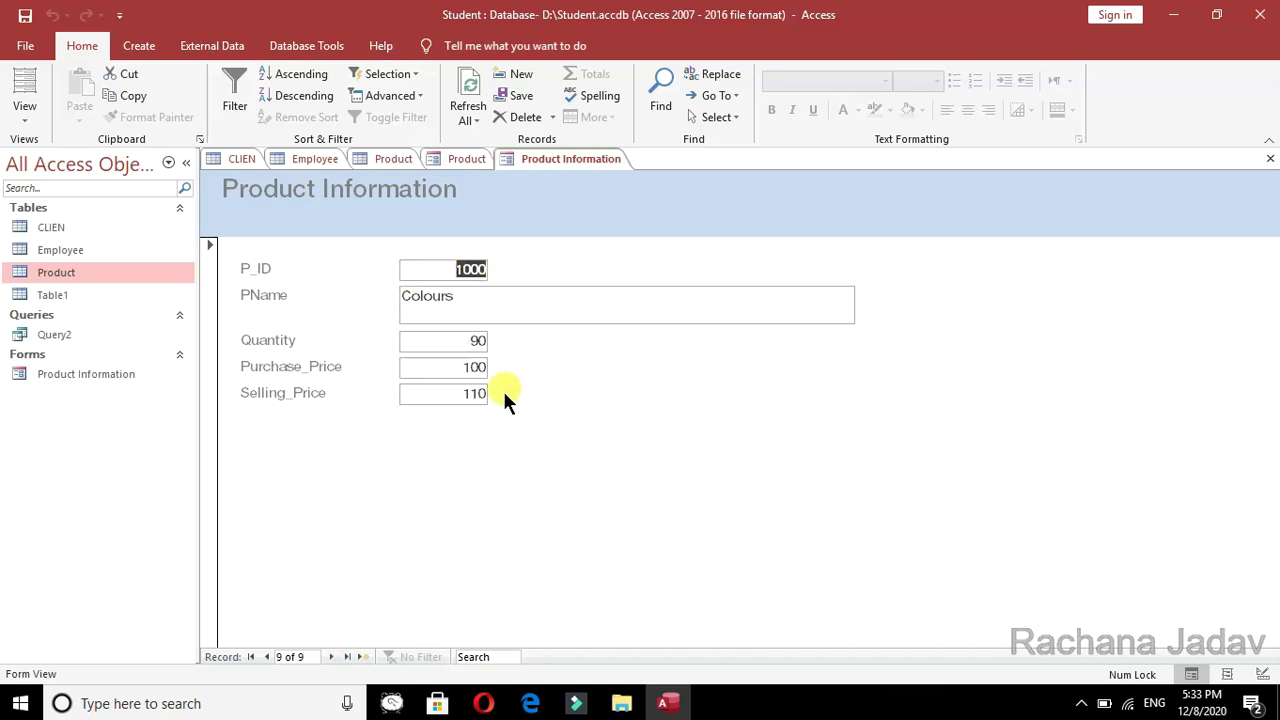
pyautogui.click(358, 658)
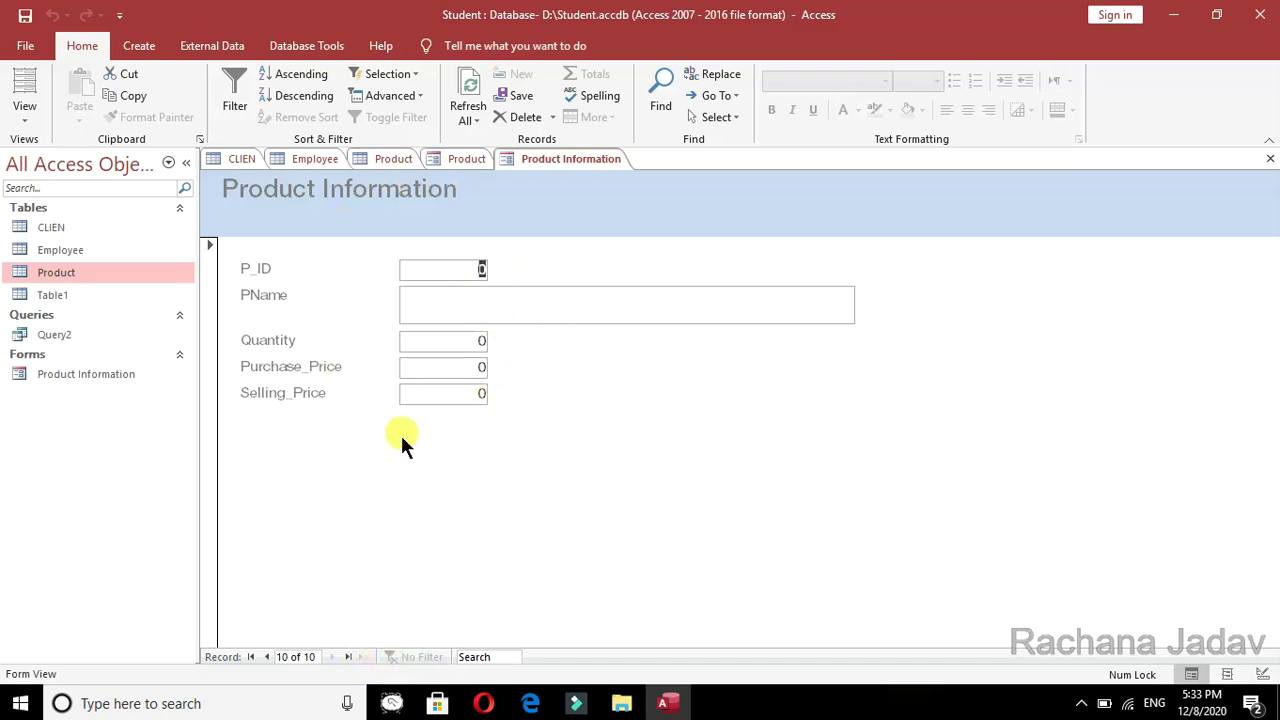
pyautogui.click(265, 657)
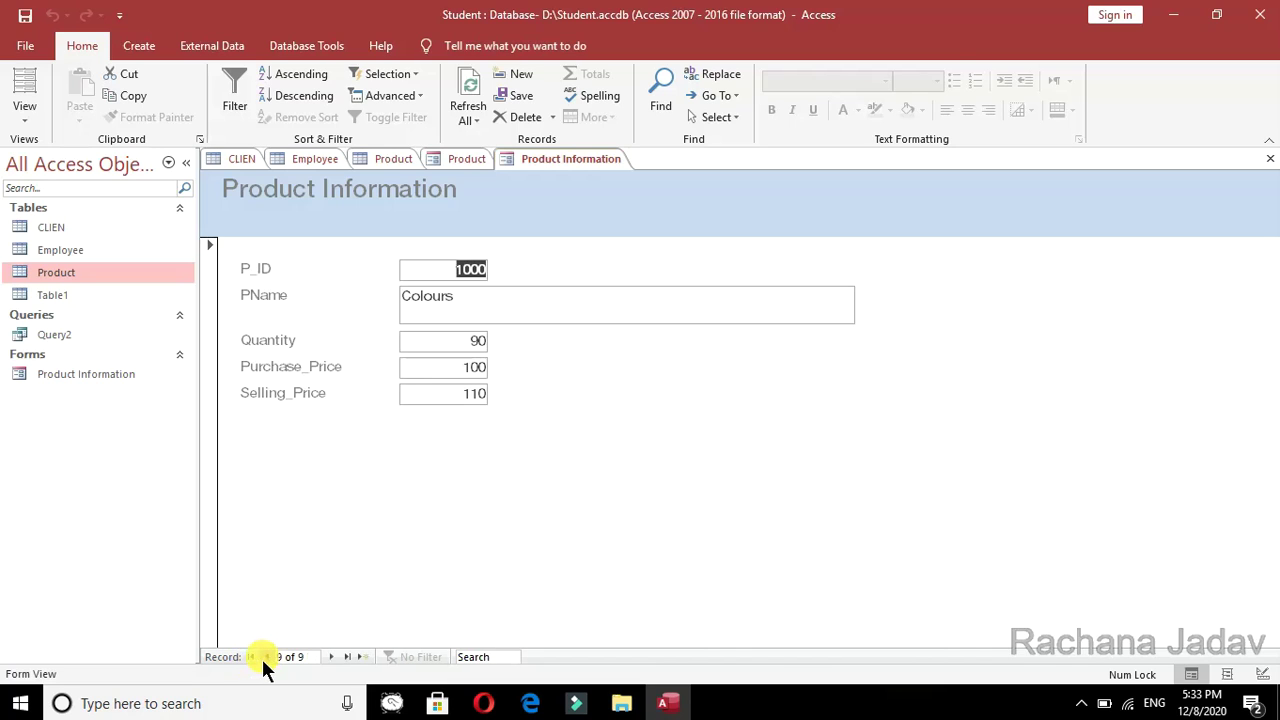
pyautogui.click(360, 657)
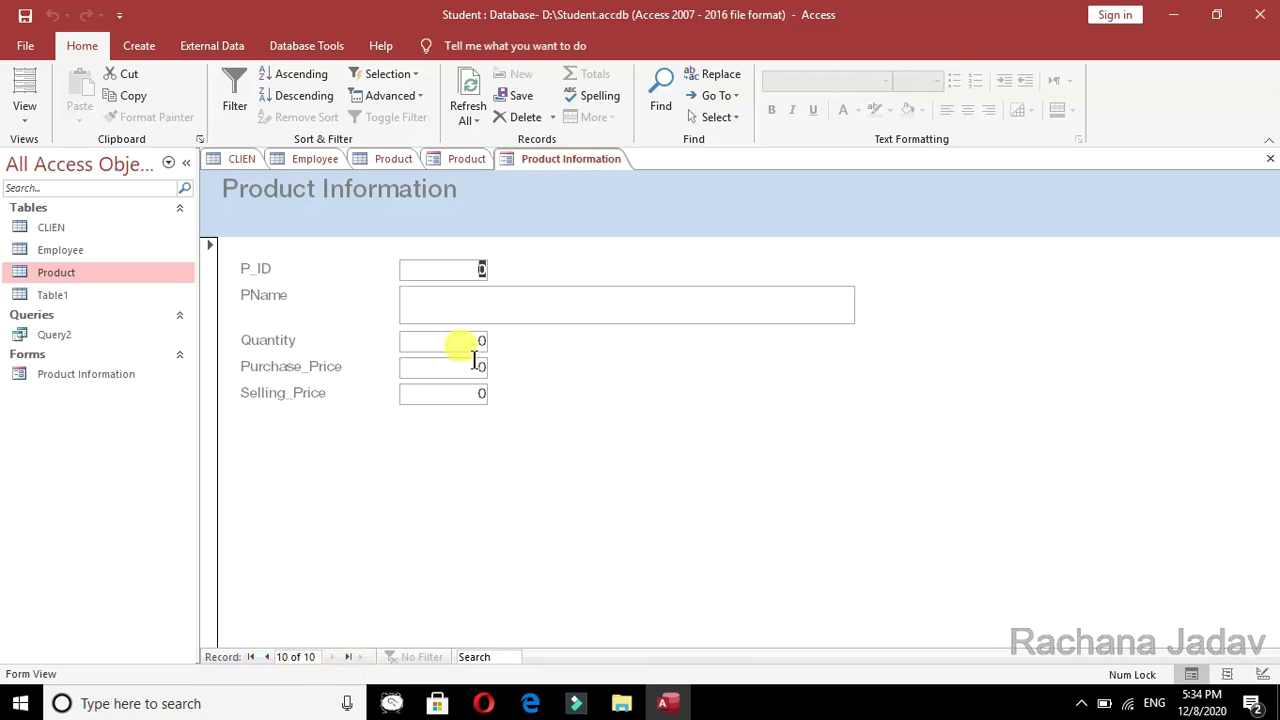
pyautogui.click(265, 657)
# Begin a new record in the Product Information form with P_ID 1100 and PName Mouse.
pyautogui.click(330, 657)
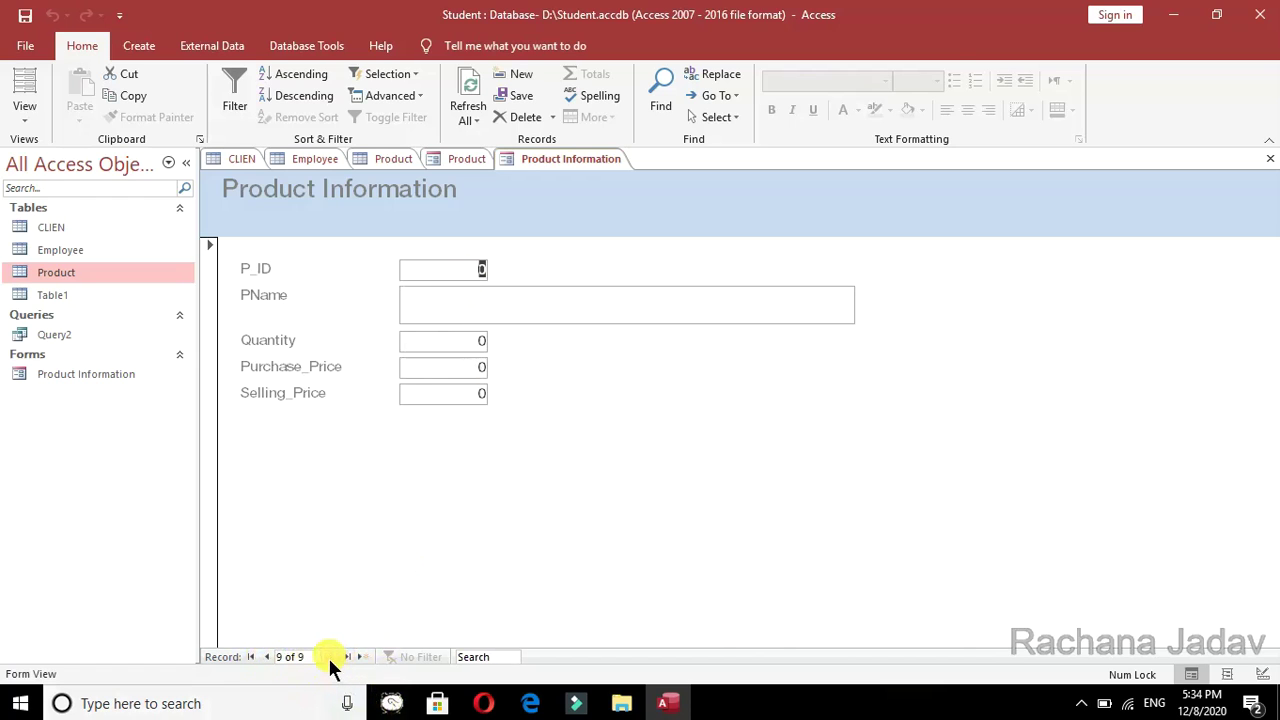
pyautogui.write('1100')
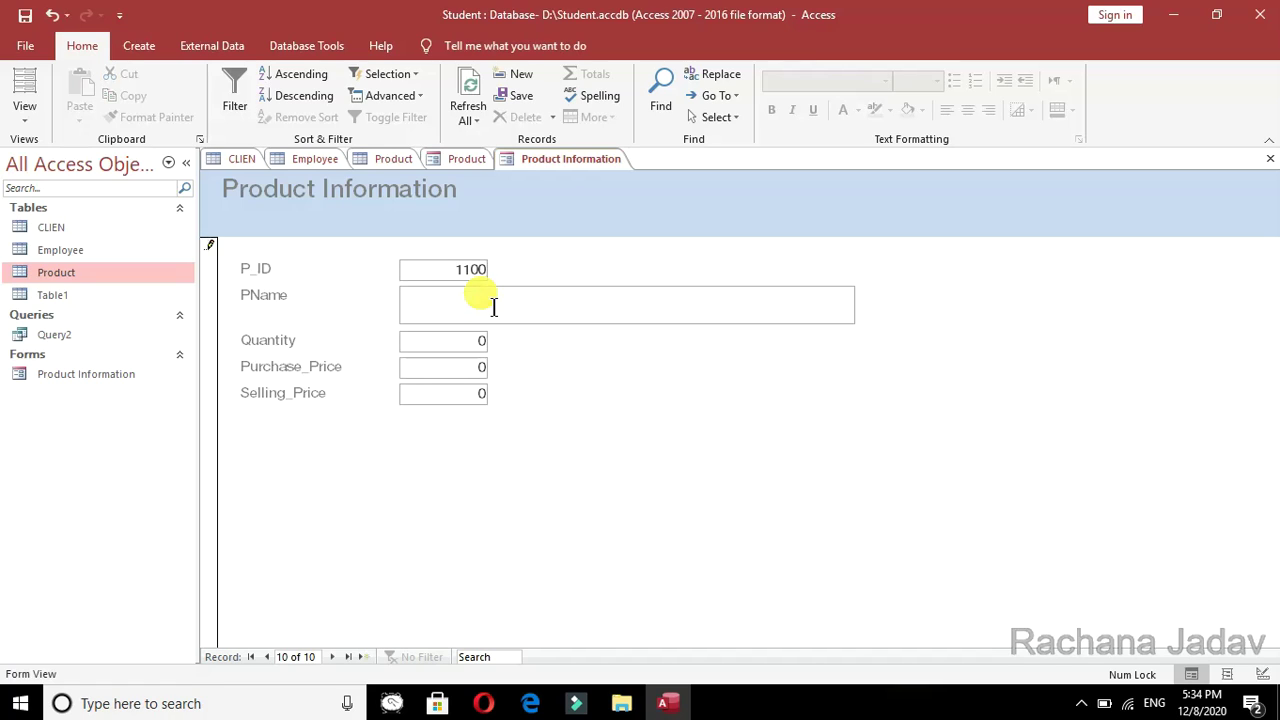
pyautogui.click(493, 310)
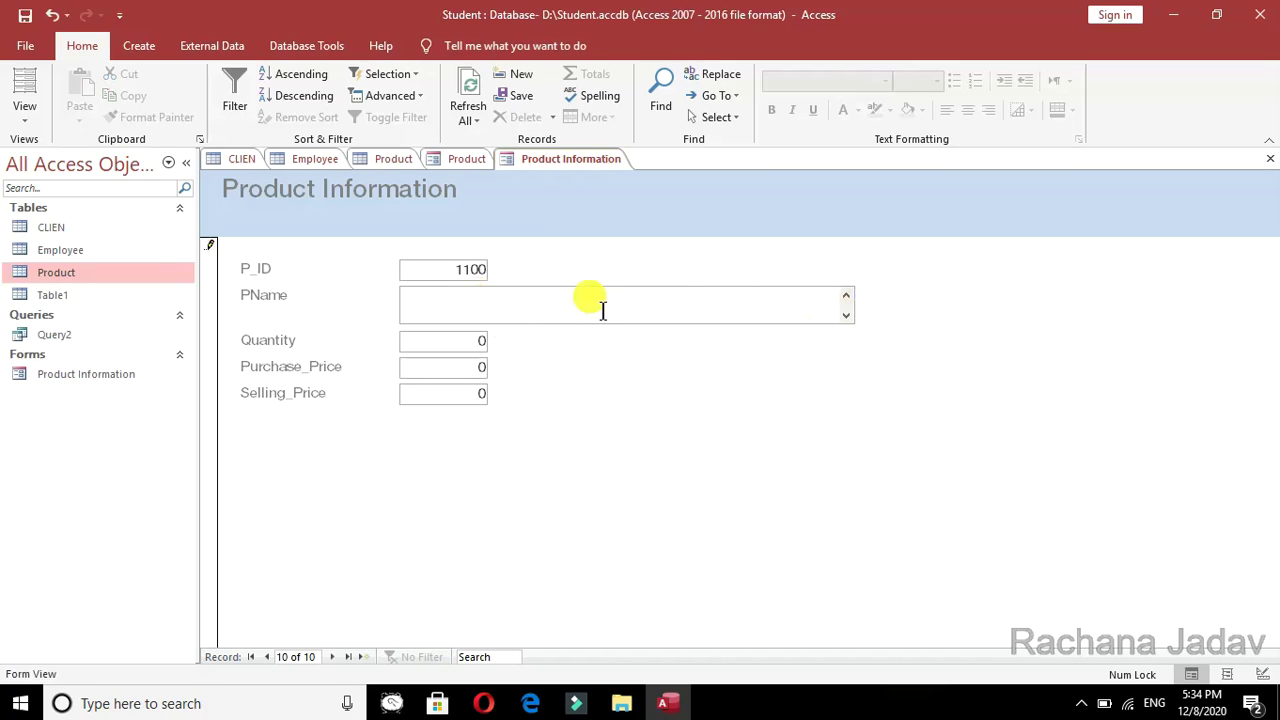
pyautogui.write('K')
pyautogui.press('BackSpace')
pyautogui.write('Mouse')
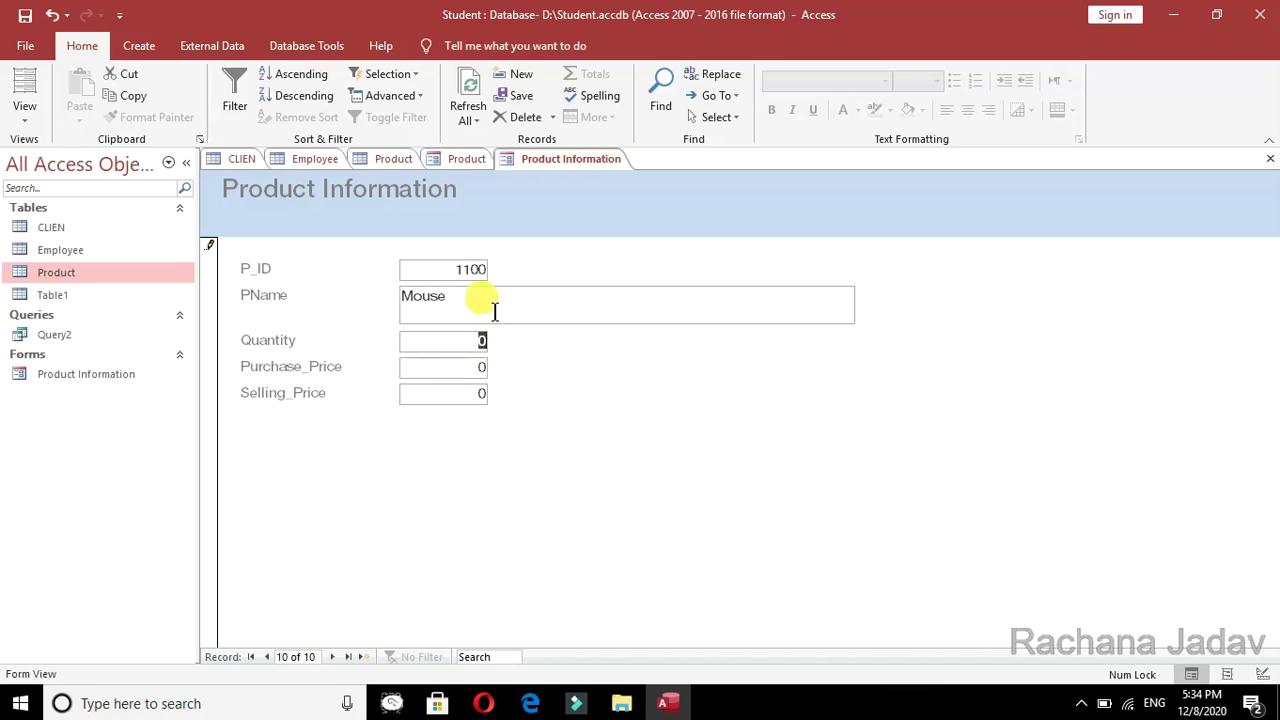
# Complete the Mouse record with Quantity 25, Purchase_Price 500 and Selling_Price 525, and advance to the next blank record.
pyautogui.write('5')
pyautogui.press('Tab')
pyautogui.write('5')
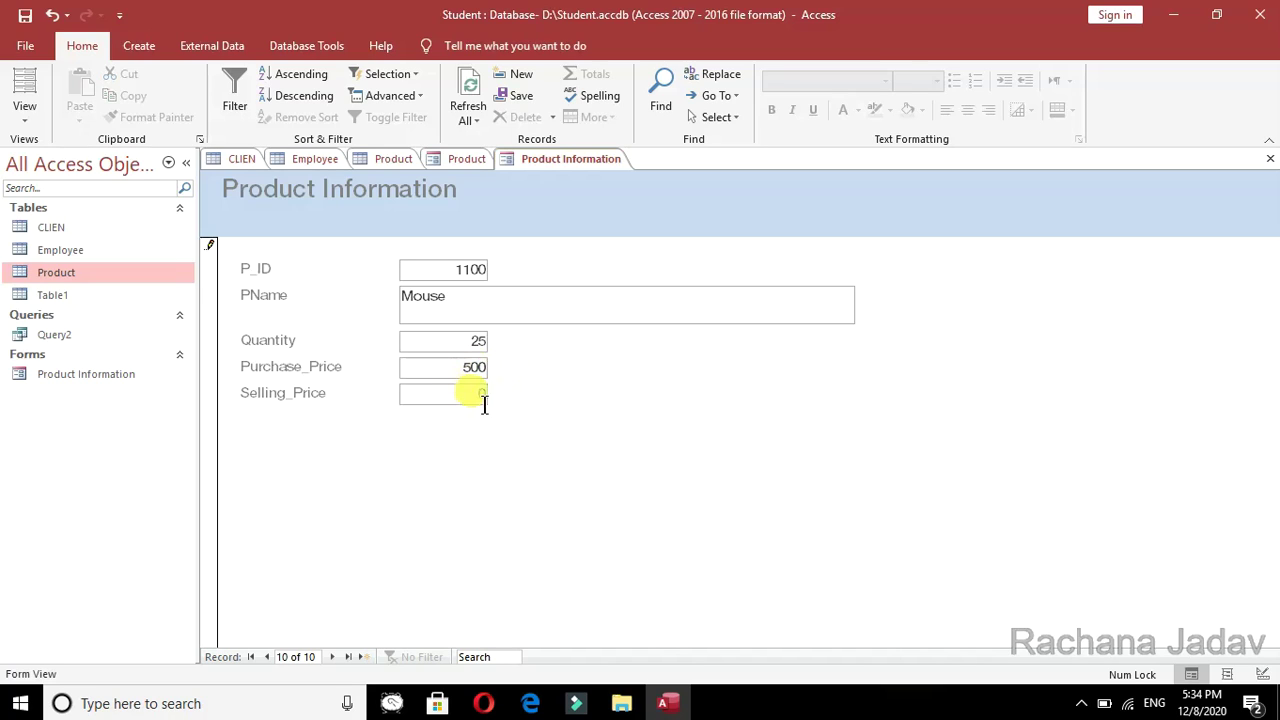
pyautogui.press('Tab')
pyautogui.write('5')
pyautogui.click(333, 657)
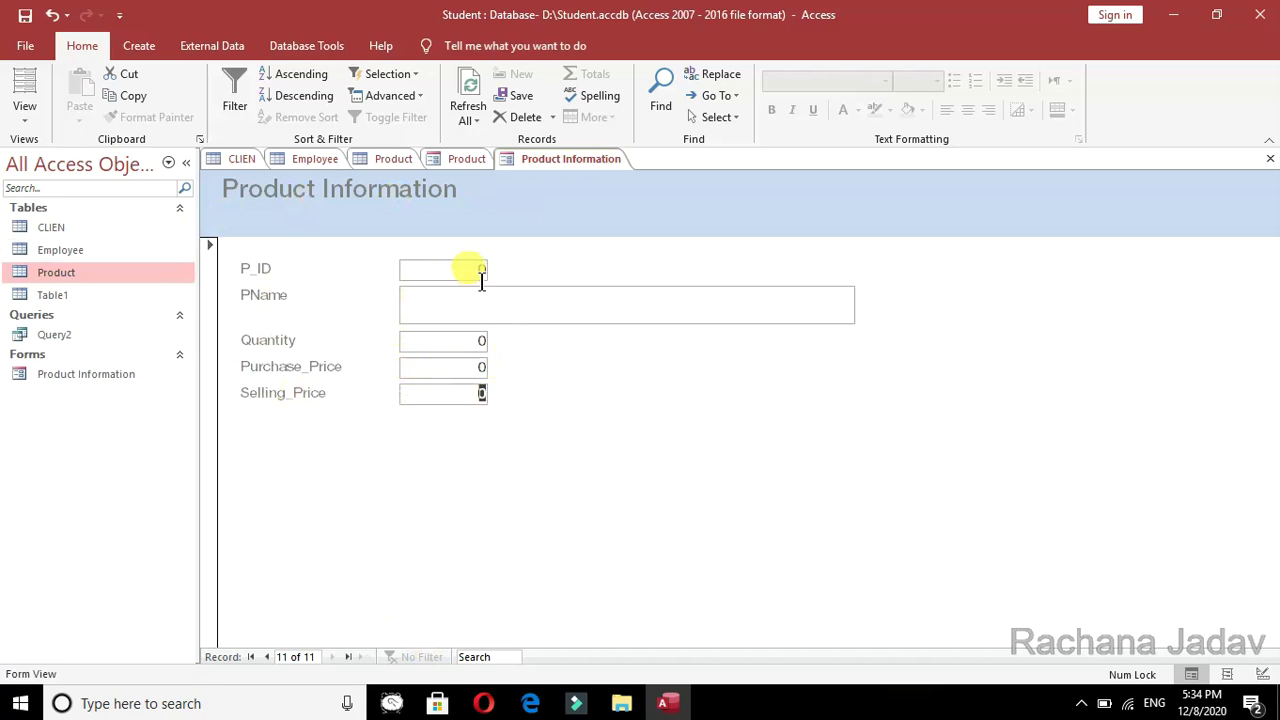
# Delete the Selling_Price value in the blank record and in the preceding Mouse record.
pyautogui.click(551, 117)
pyautogui.click(541, 140)
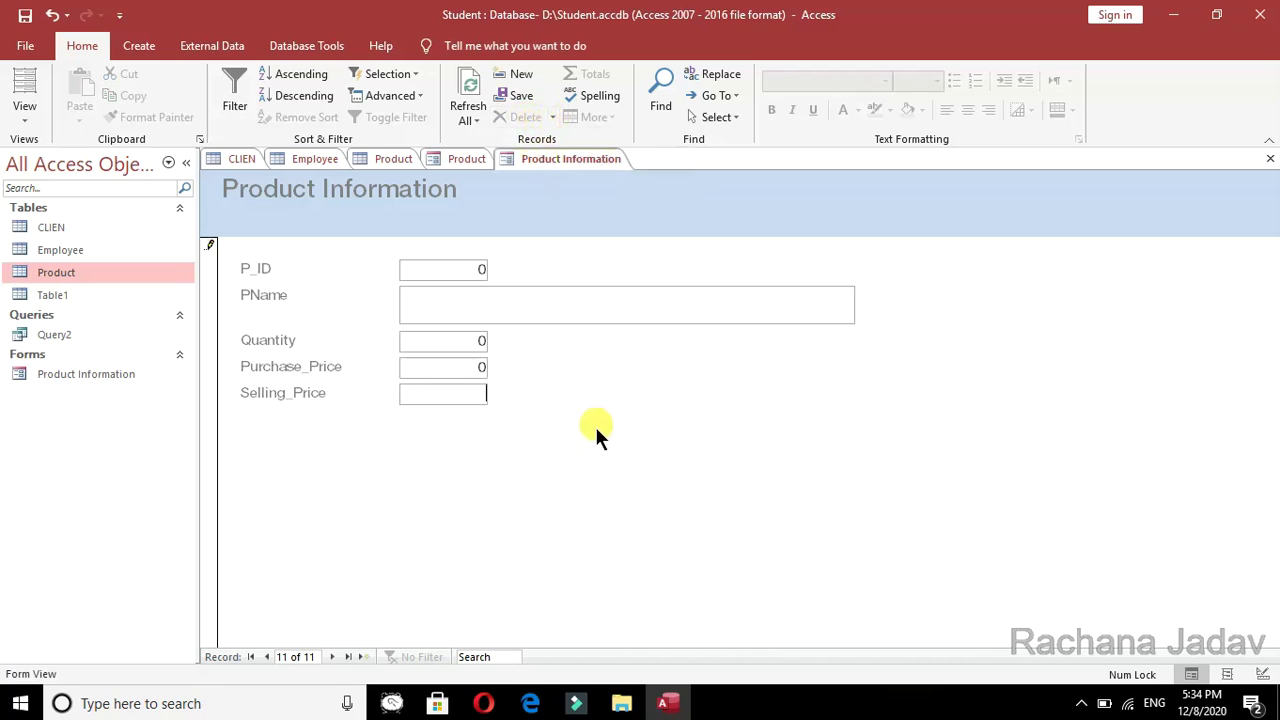
pyautogui.click(266, 657)
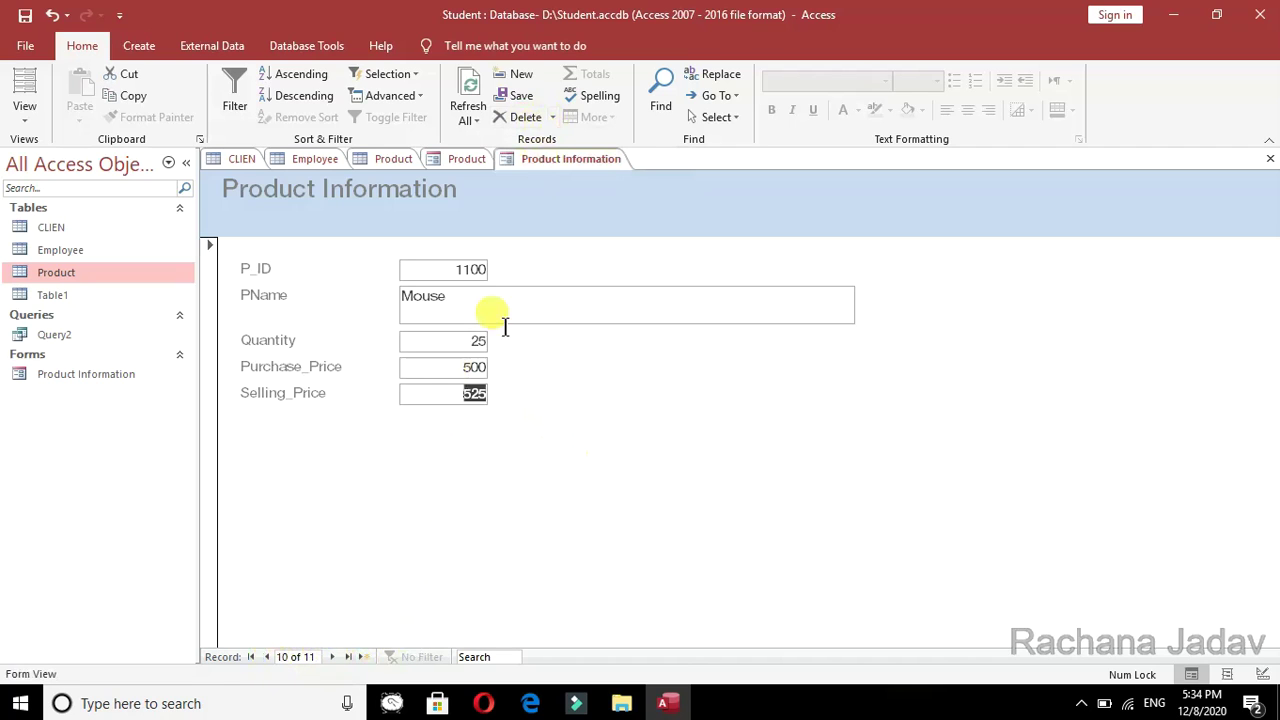
pyautogui.click(528, 120)
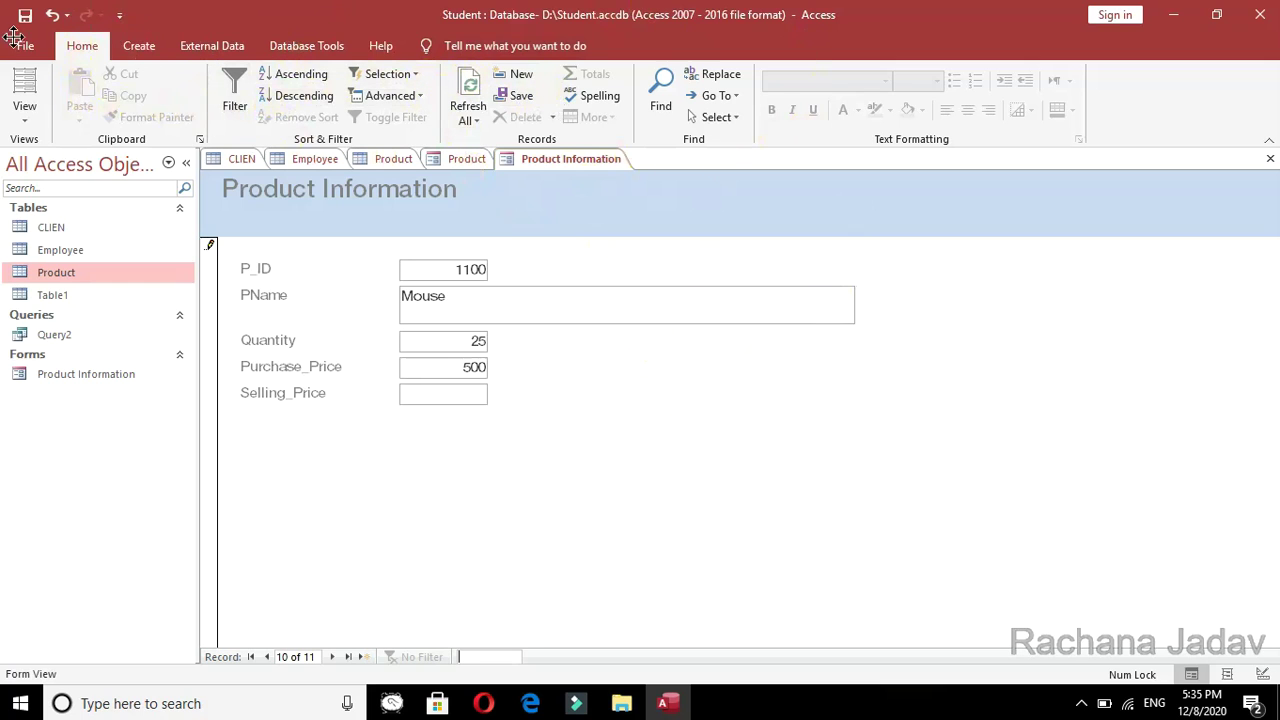
# Create a blank form in Design View, show all tables in its field list and open the Product table for editing.
pyautogui.click(144, 47)
pyautogui.click(395, 89)
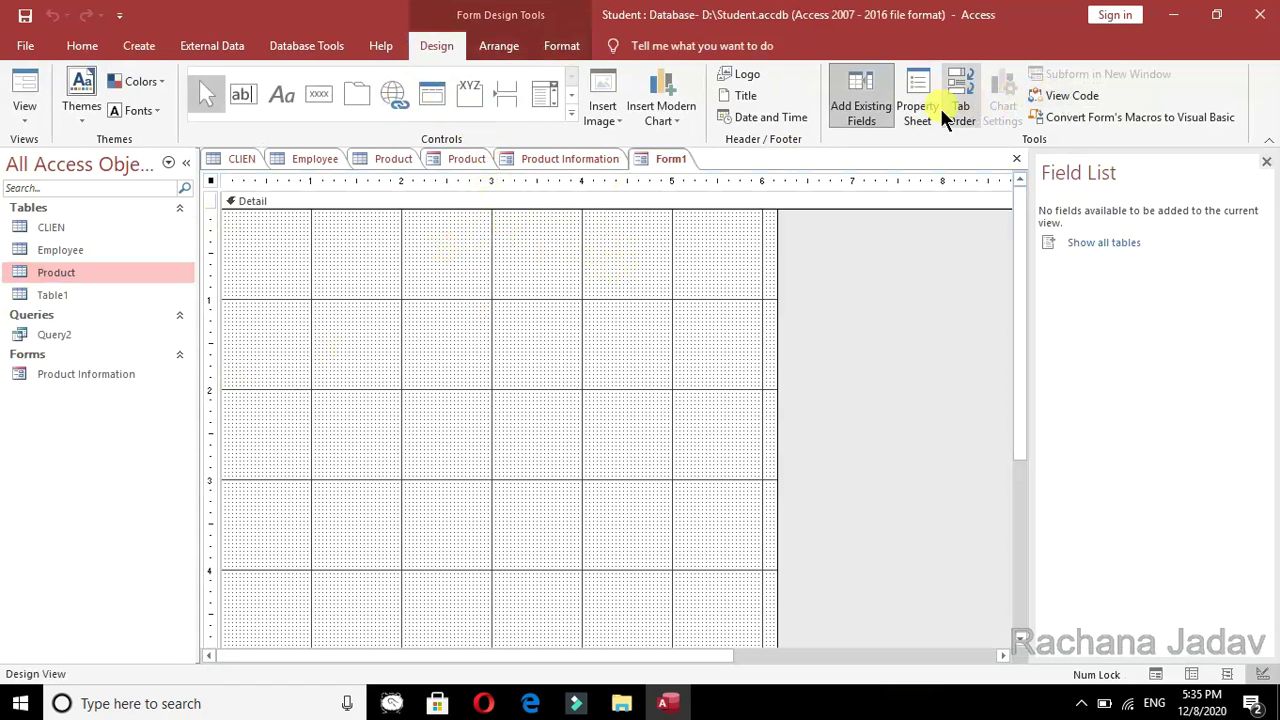
pyautogui.click(1096, 243)
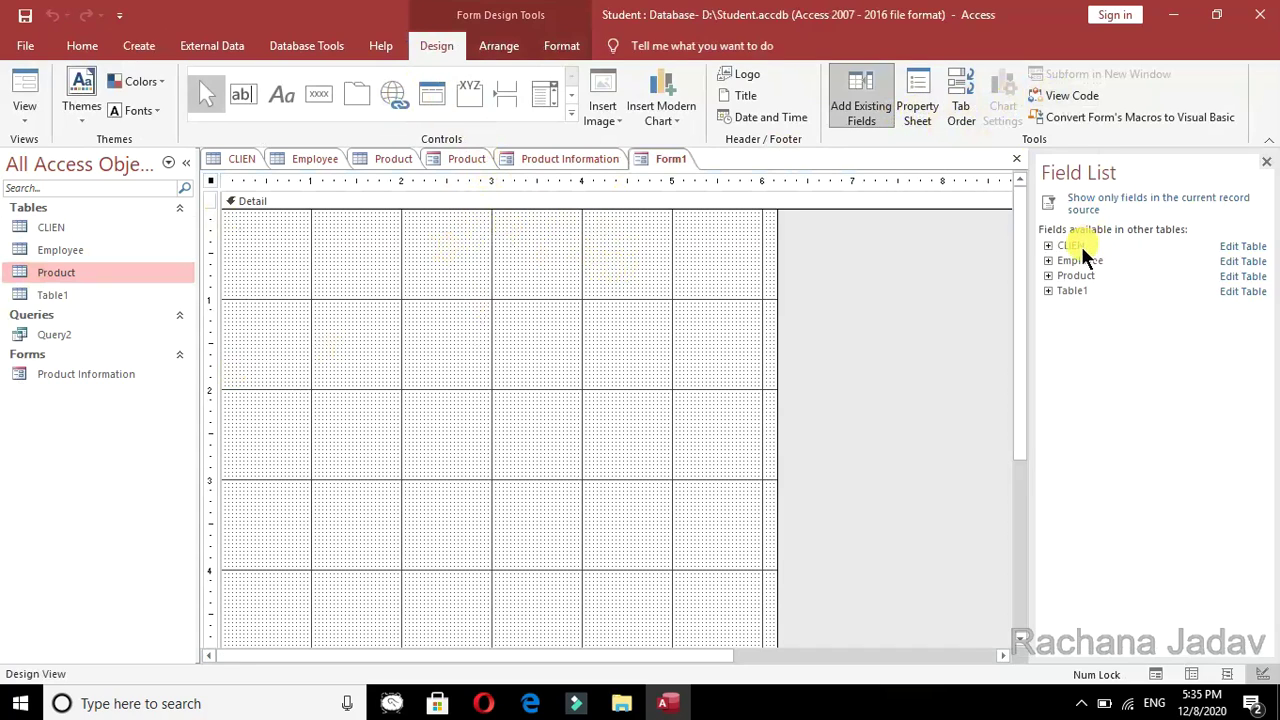
pyautogui.click(1077, 276)
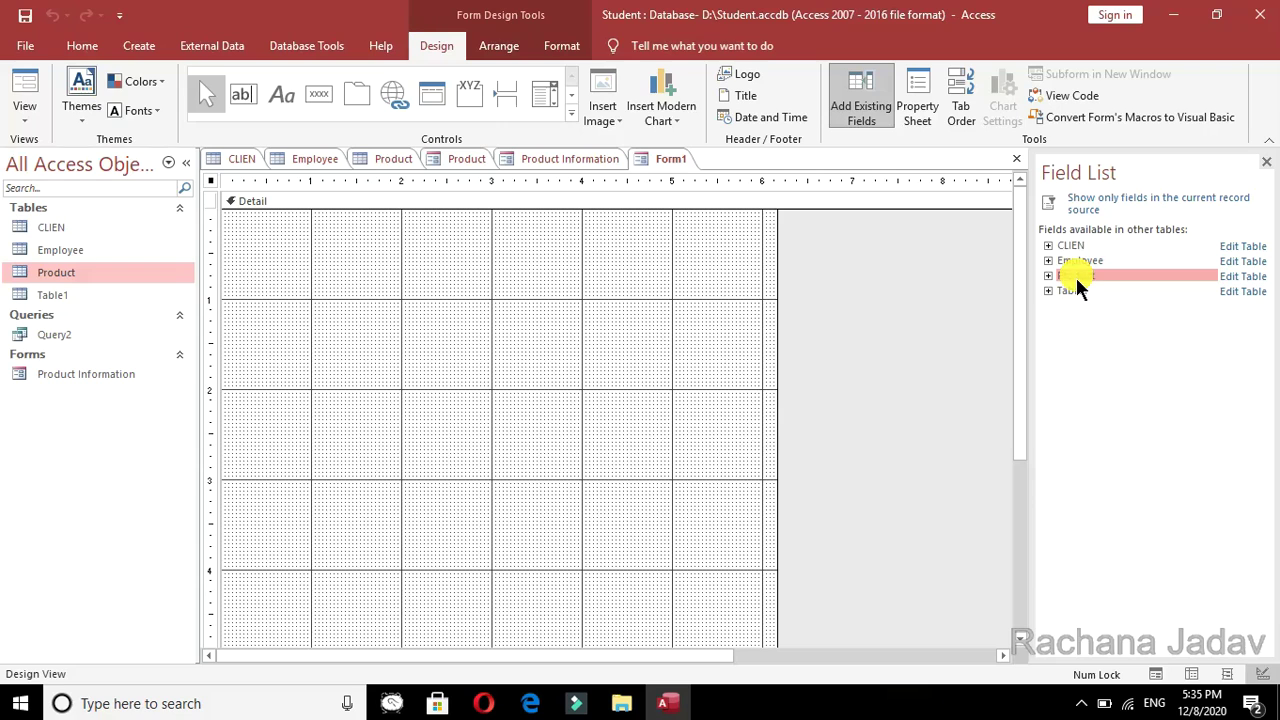
pyautogui.click(1238, 285)
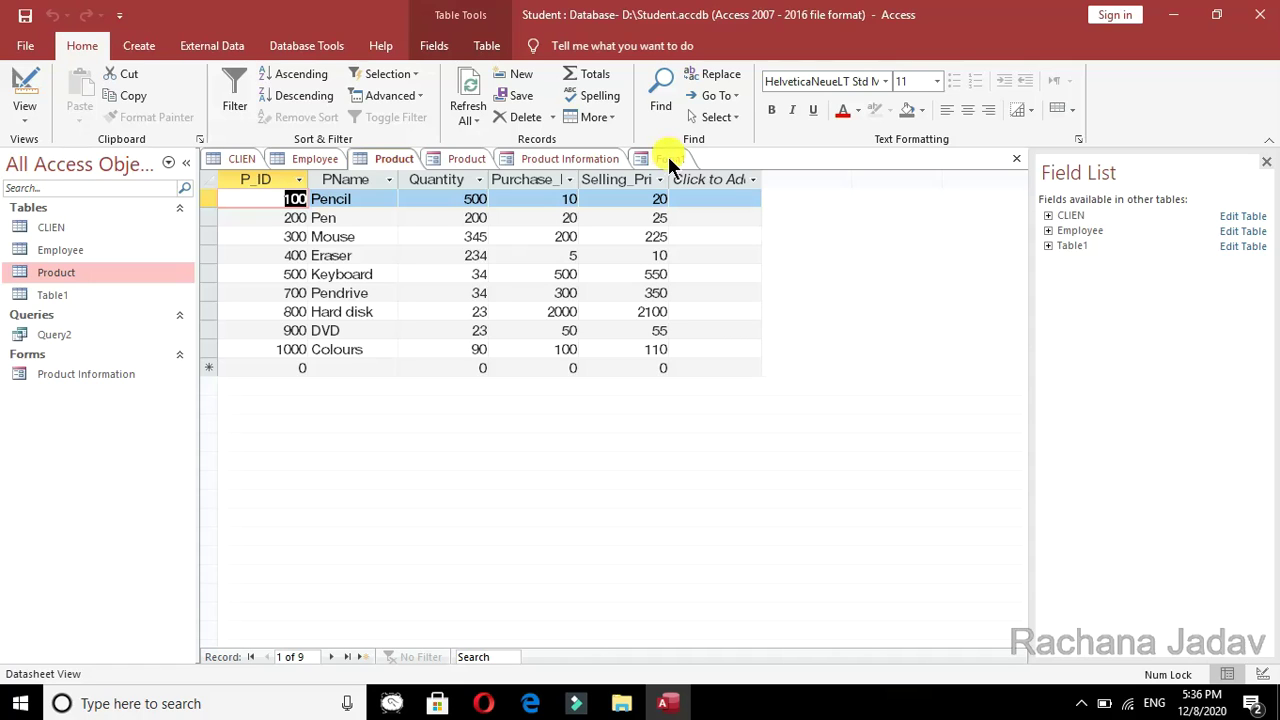
pyautogui.click(150, 46)
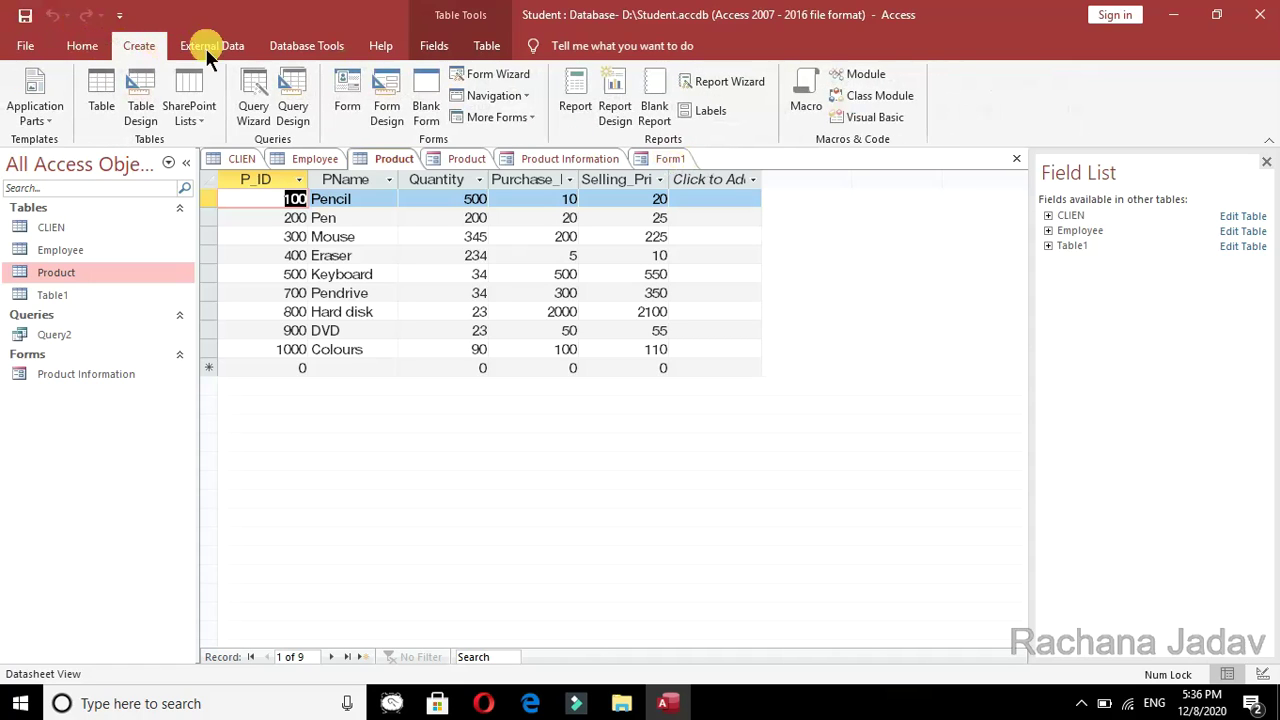
pyautogui.click(294, 100)
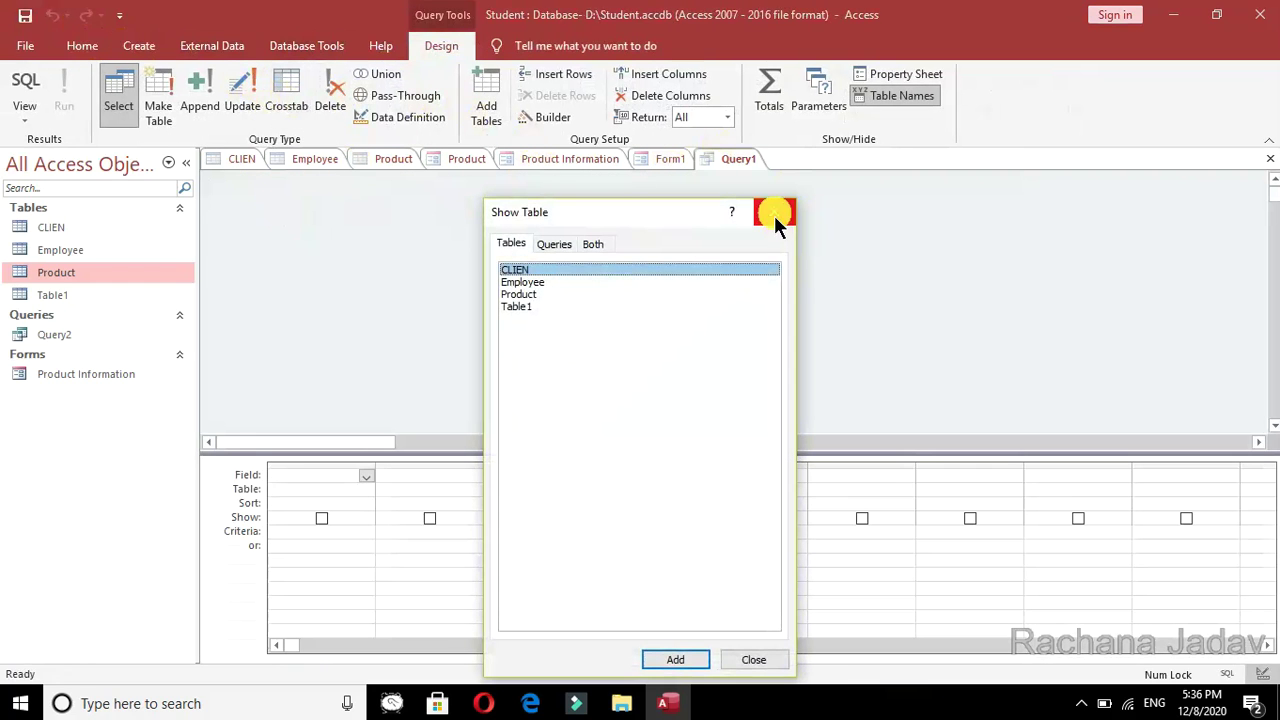
pyautogui.click(774, 212)
# Create another blank form in Design View and place the Product table's P_ID field about 1 inch down the Detail section.
pyautogui.click(139, 47)
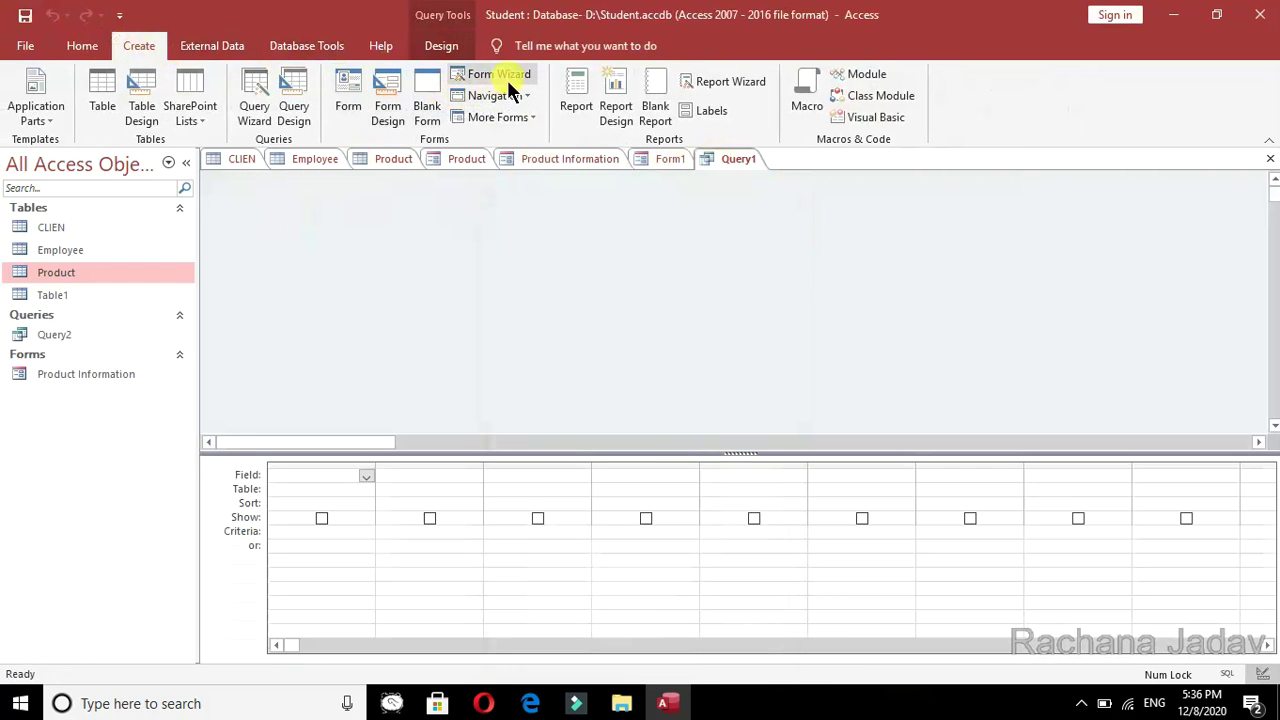
pyautogui.click(387, 105)
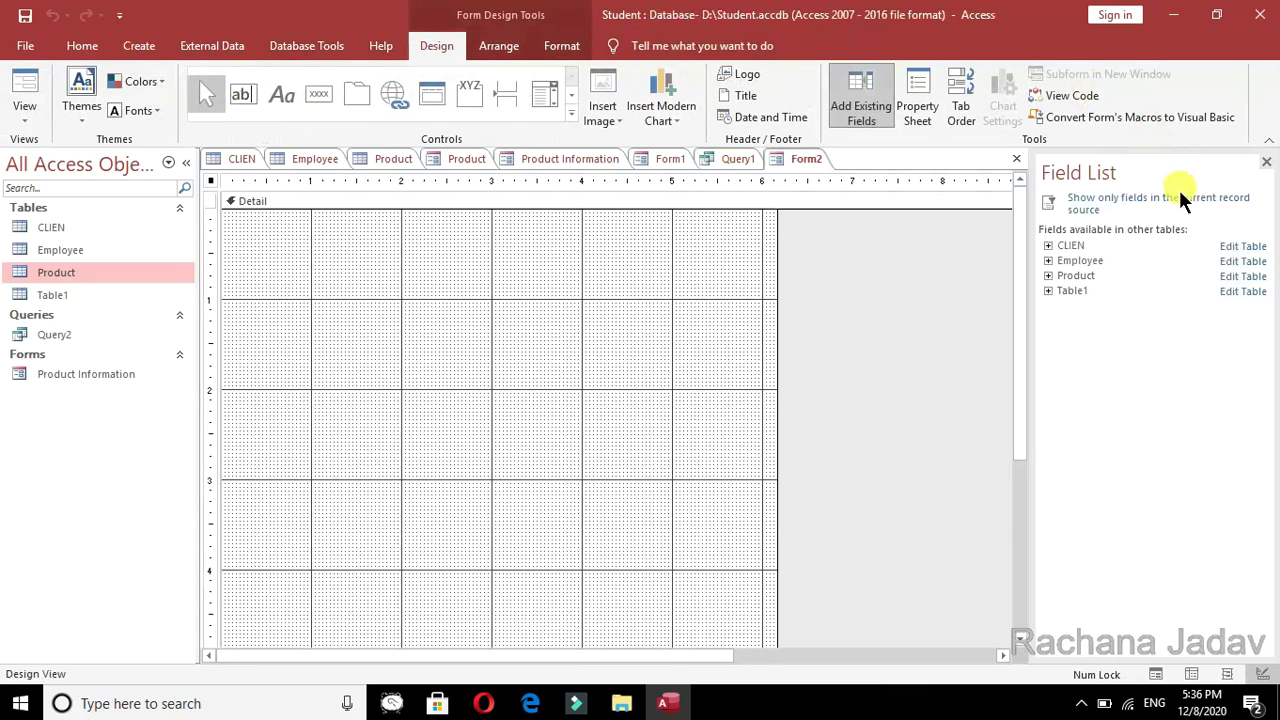
pyautogui.click(1048, 276)
pyautogui.moveTo(1089, 292); pyautogui.dragTo(306, 297)
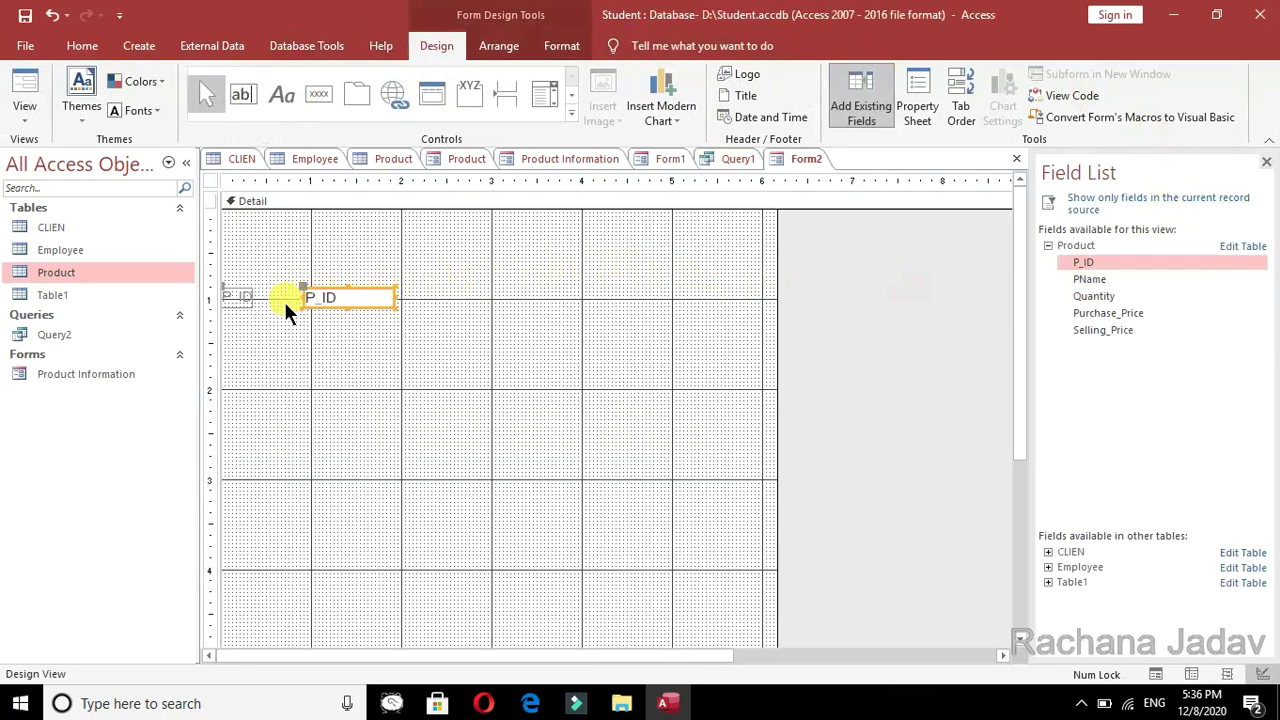
# Move the P_ID text box to about 1.7 inches across the form and its label to about 0.6 inch.
pyautogui.click(312, 298)
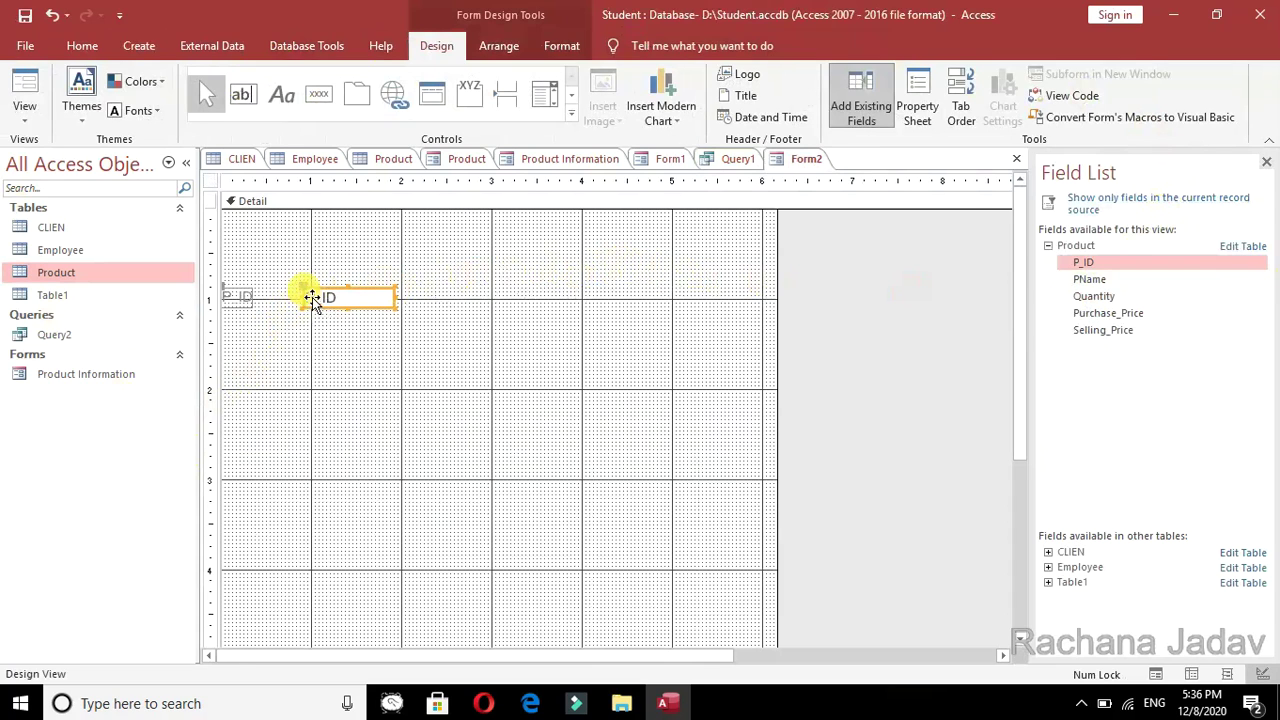
pyautogui.moveTo(312, 298); pyautogui.dragTo(386, 302)
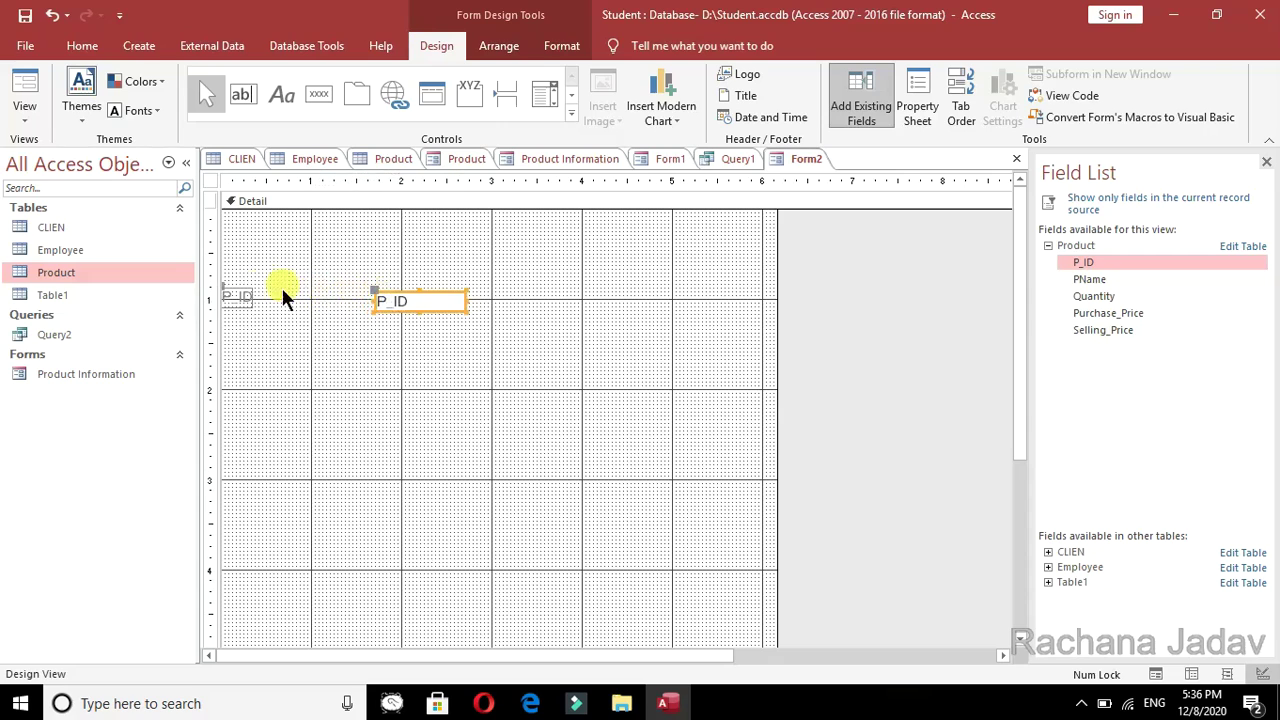
pyautogui.click(238, 300)
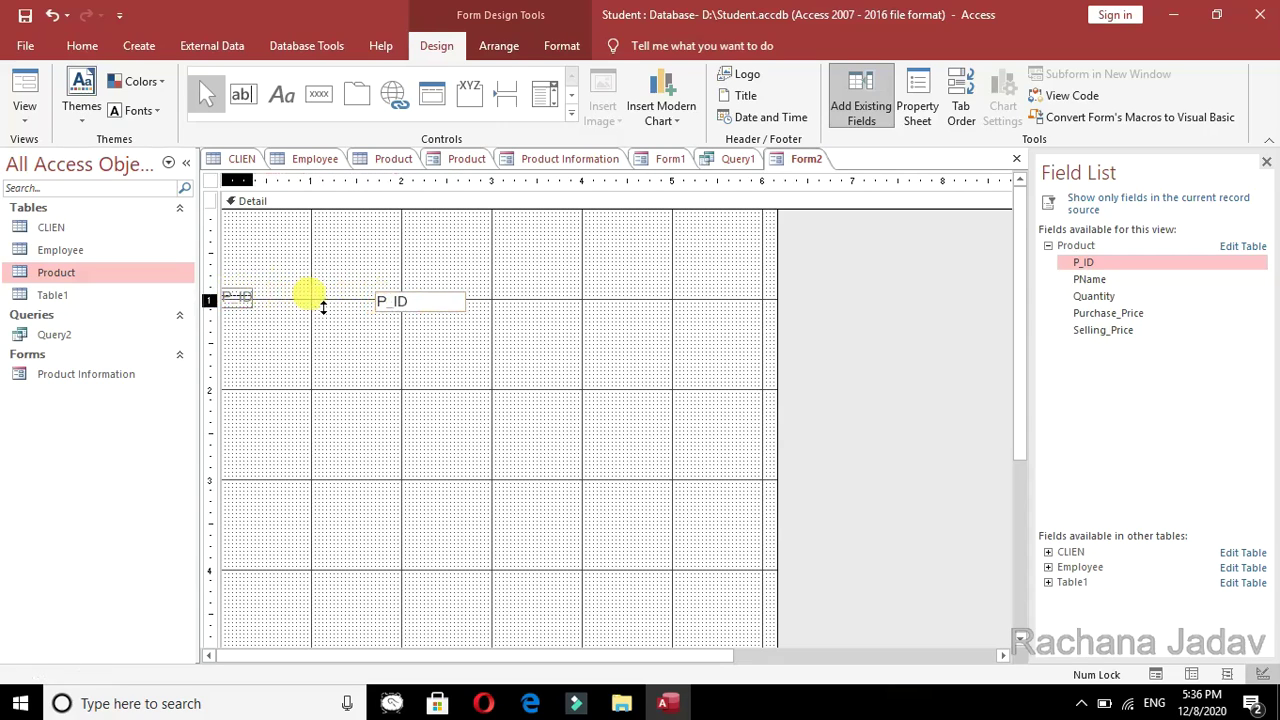
pyautogui.moveTo(241, 311)
pyautogui.mouseDown()
pyautogui.moveTo(303, 297)
pyautogui.moveTo(285, 304)
pyautogui.mouseUp()
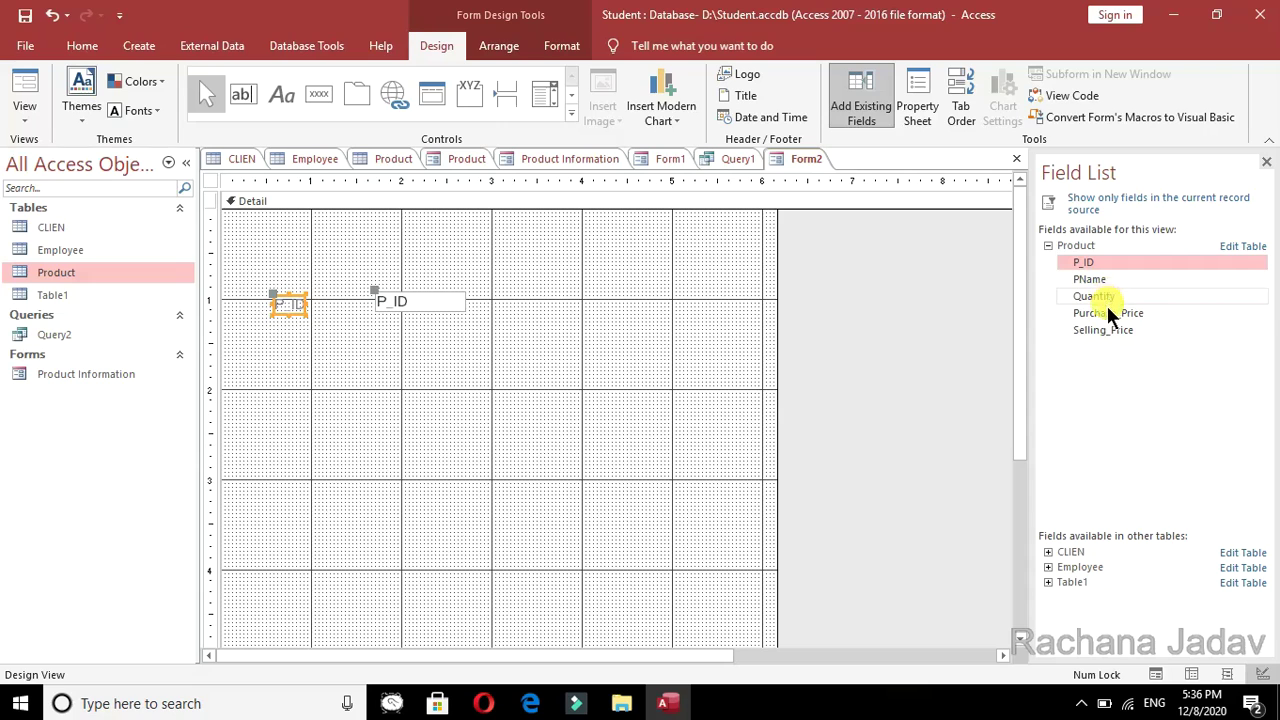
# Place the PName field below P_ID, with its text box about 1.75 inches across the form and its label at about 0.6 inch.
pyautogui.moveTo(1110, 287); pyautogui.dragTo(277, 348)
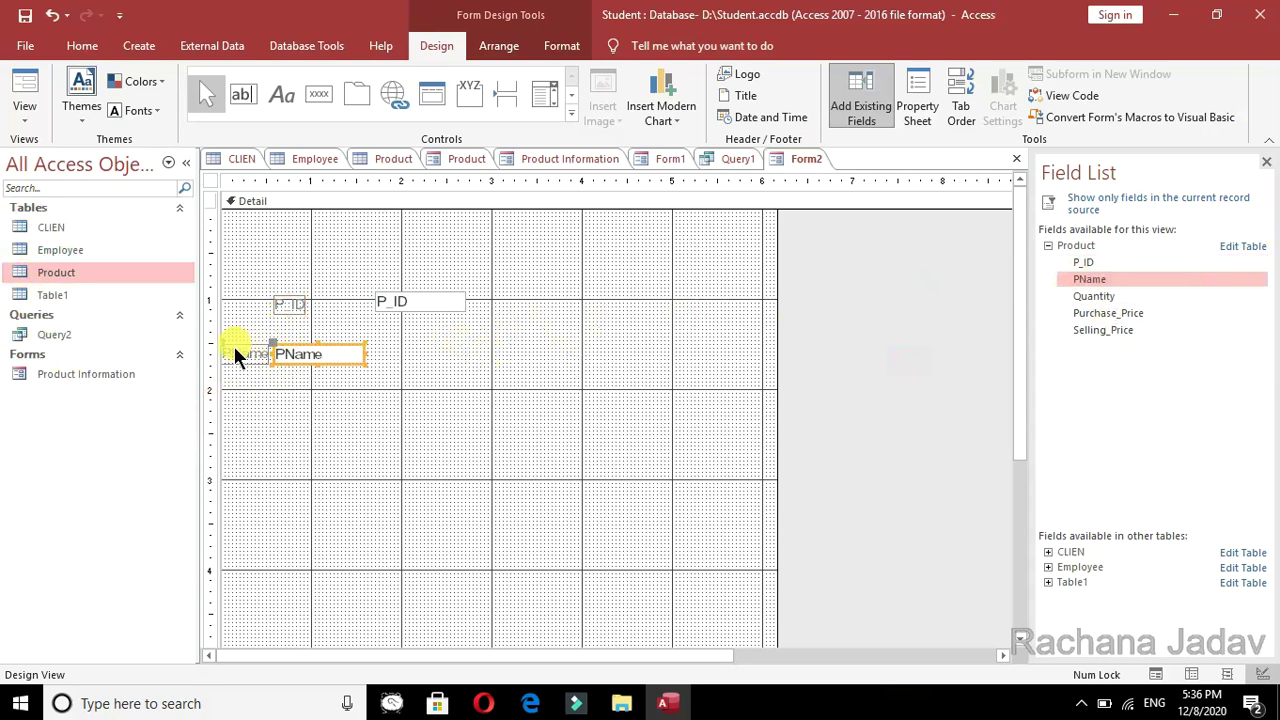
pyautogui.moveTo(270, 354); pyautogui.dragTo(383, 351)
pyautogui.click(252, 357)
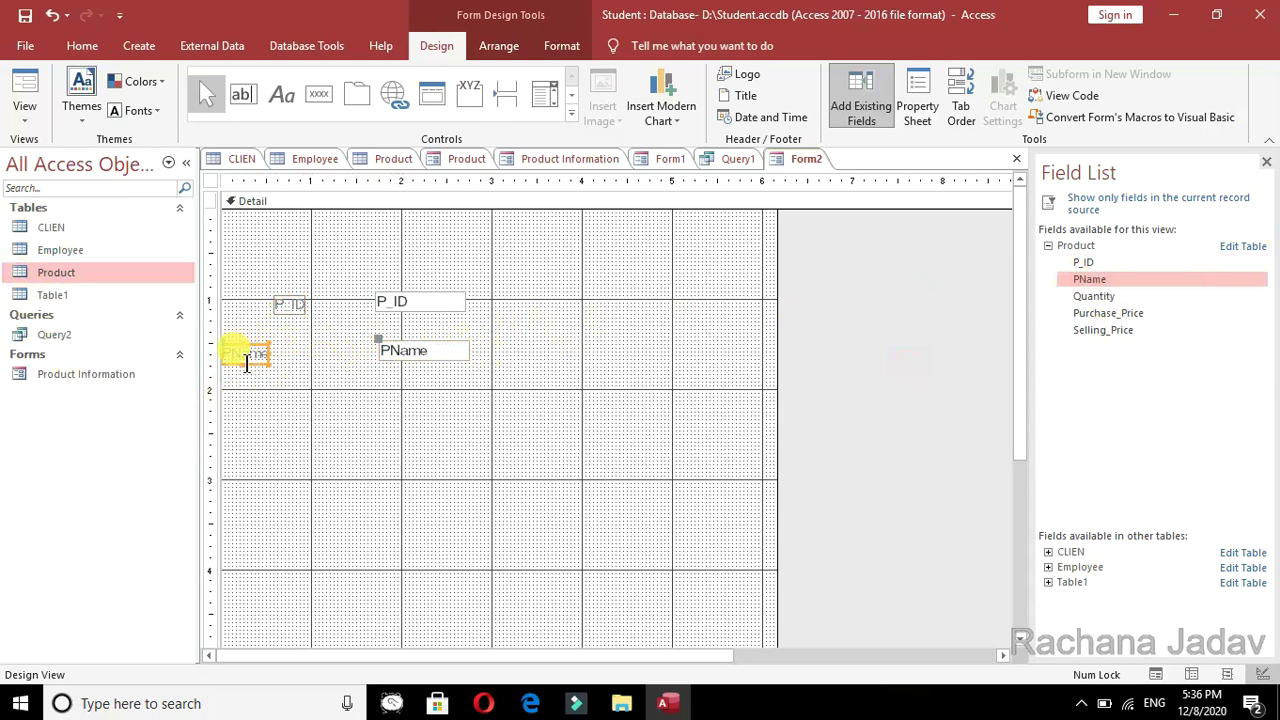
pyautogui.click(246, 364)
pyautogui.moveTo(240, 362)
pyautogui.mouseDown()
pyautogui.moveTo(312, 360)
pyautogui.moveTo(237, 360)
pyautogui.mouseUp()
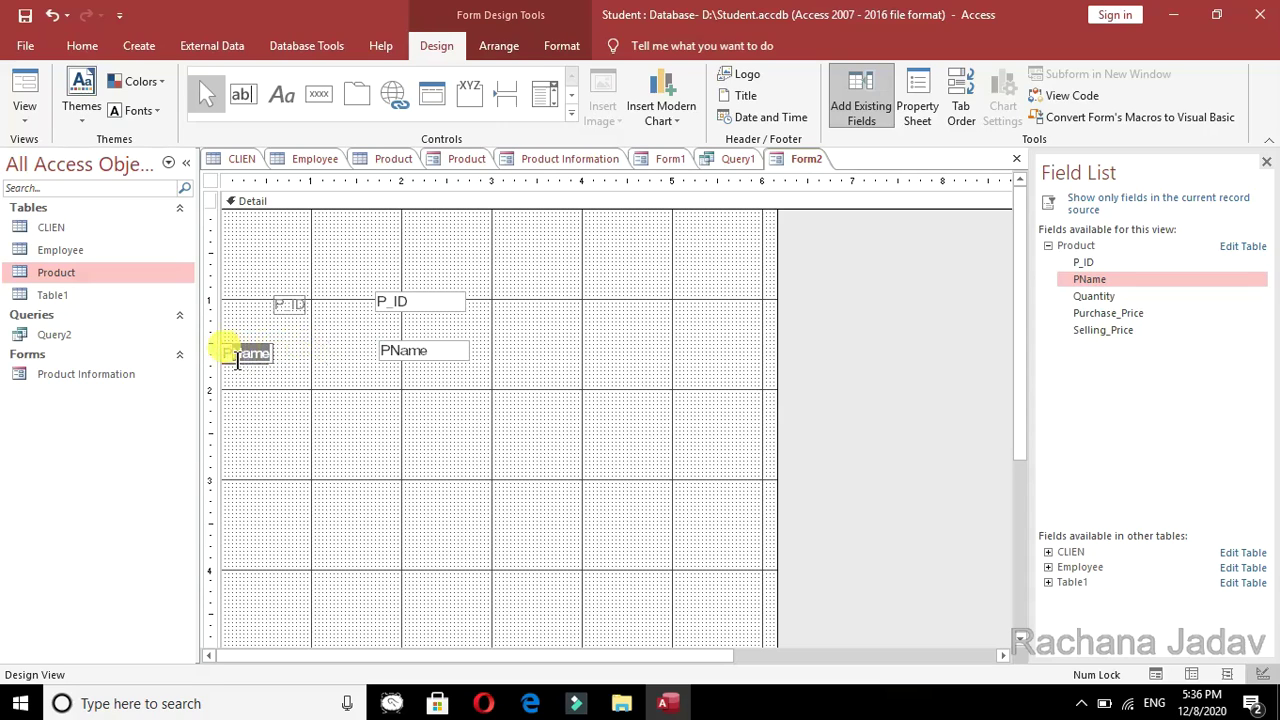
pyautogui.click(241, 365)
pyautogui.click(245, 362)
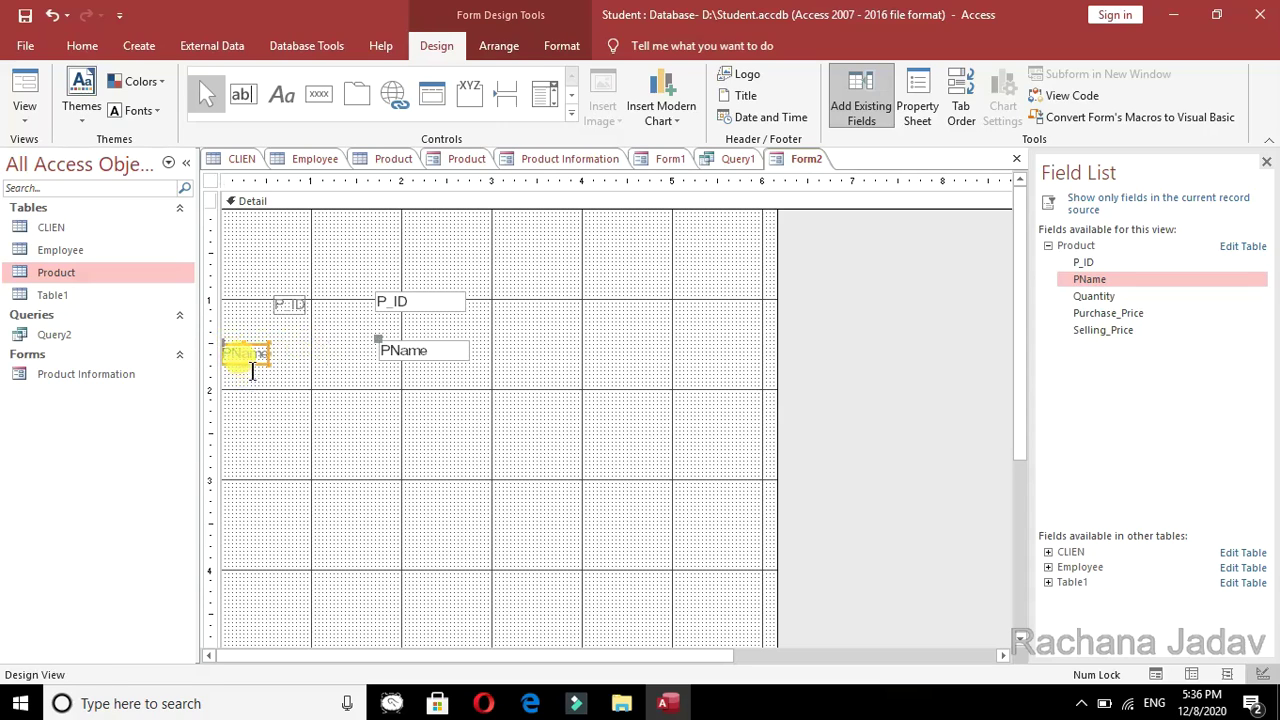
pyautogui.moveTo(229, 354); pyautogui.dragTo(286, 356)
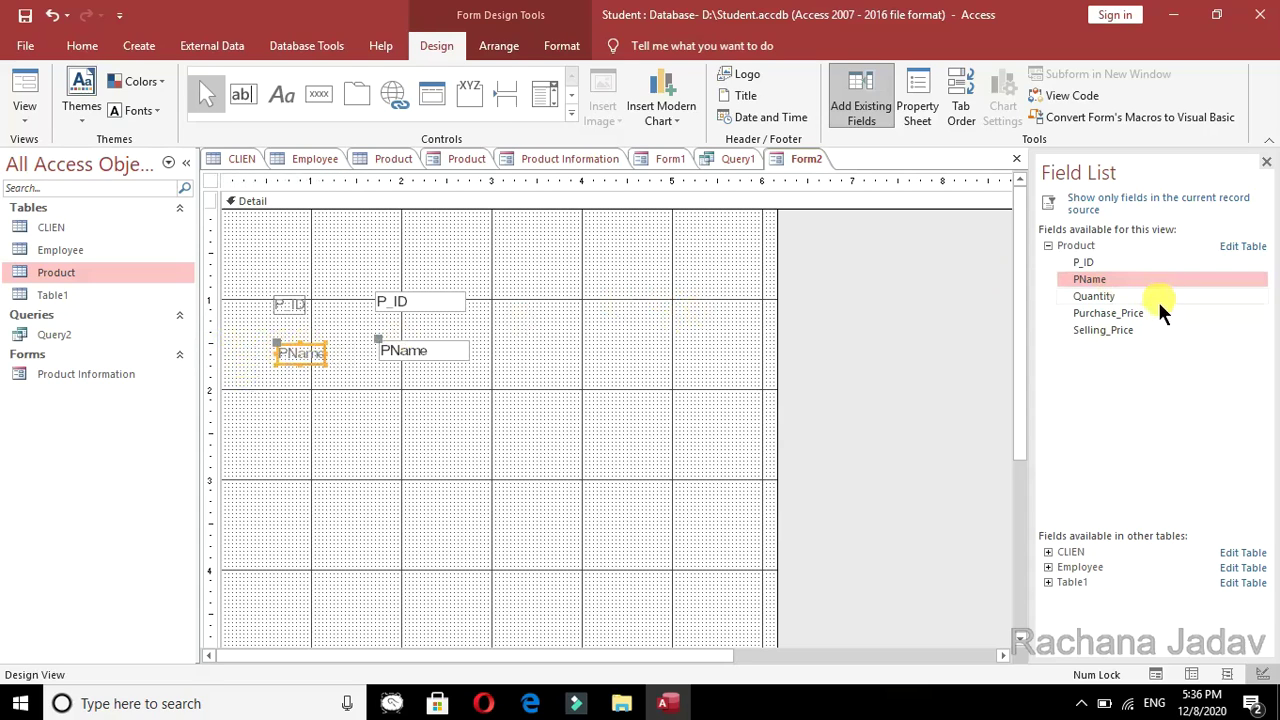
# Enlarge the P_ID label to about 0.67 by 0.29 inch, make both text boxes taller and enlarge the PName label slightly.
pyautogui.click(298, 306)
pyautogui.moveTo(312, 316); pyautogui.dragTo(337, 325)
pyautogui.click(446, 316)
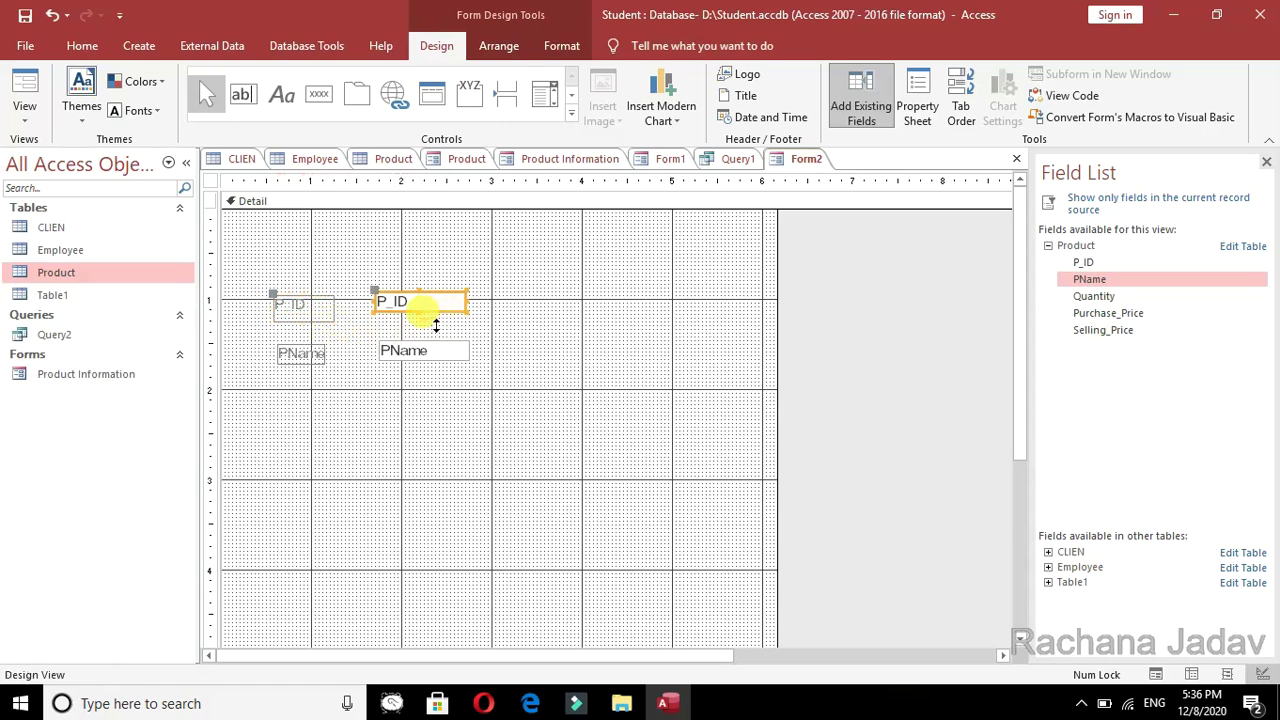
pyautogui.moveTo(434, 330); pyautogui.dragTo(423, 327)
pyautogui.click(420, 350)
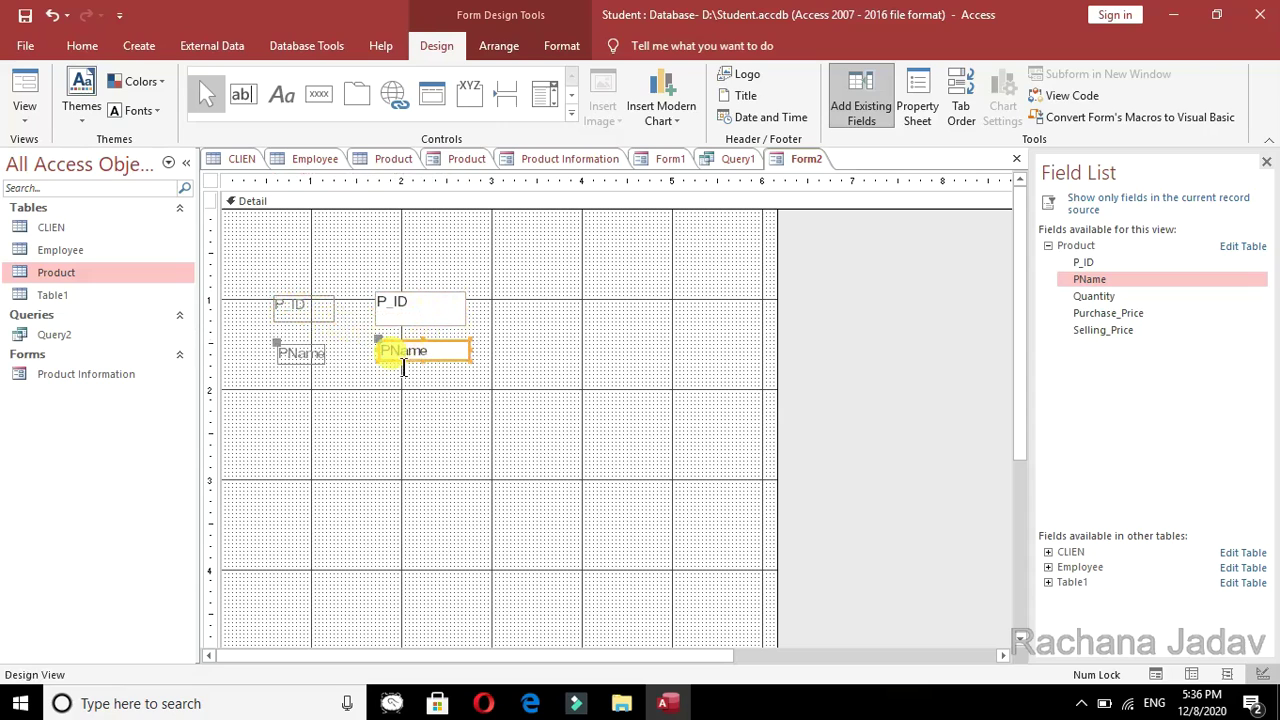
pyautogui.moveTo(431, 365); pyautogui.dragTo(434, 372)
pyautogui.click(322, 356)
pyautogui.moveTo(327, 360); pyautogui.dragTo(346, 363)
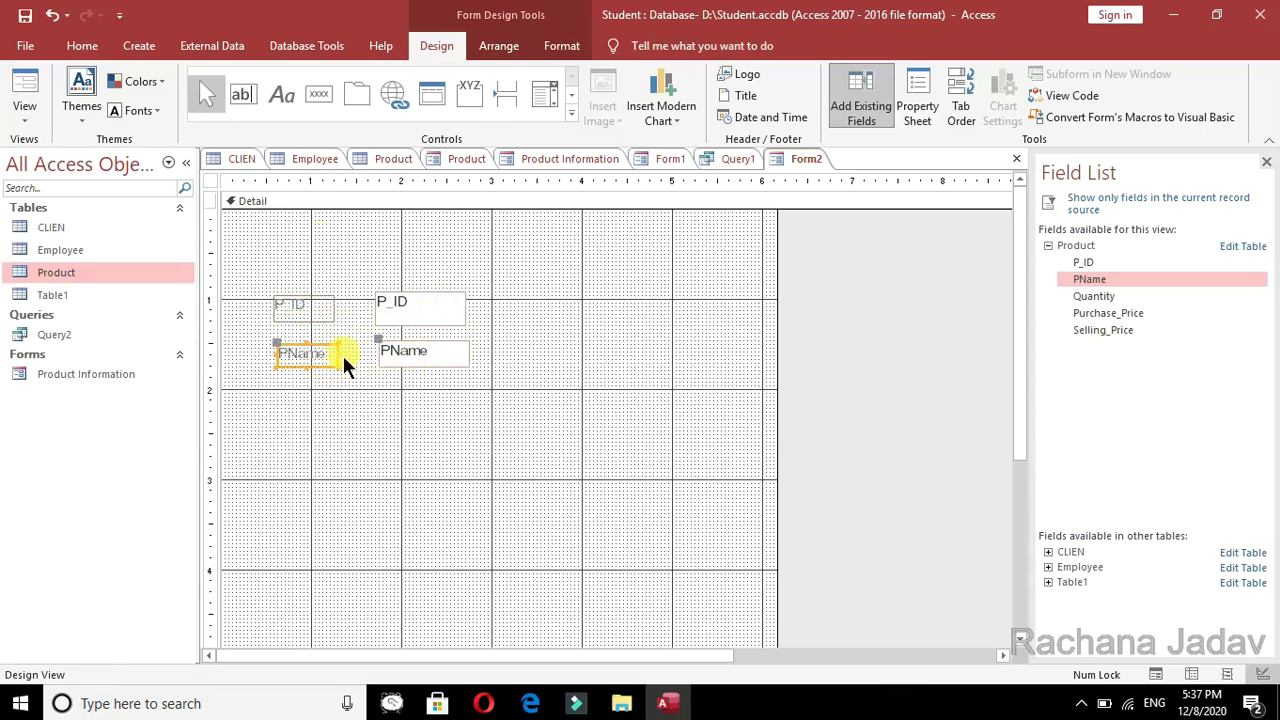
# Apply the Office font set (Calibri Light/Calibri) and the Blue color set to the form.
pyautogui.click(136, 110)
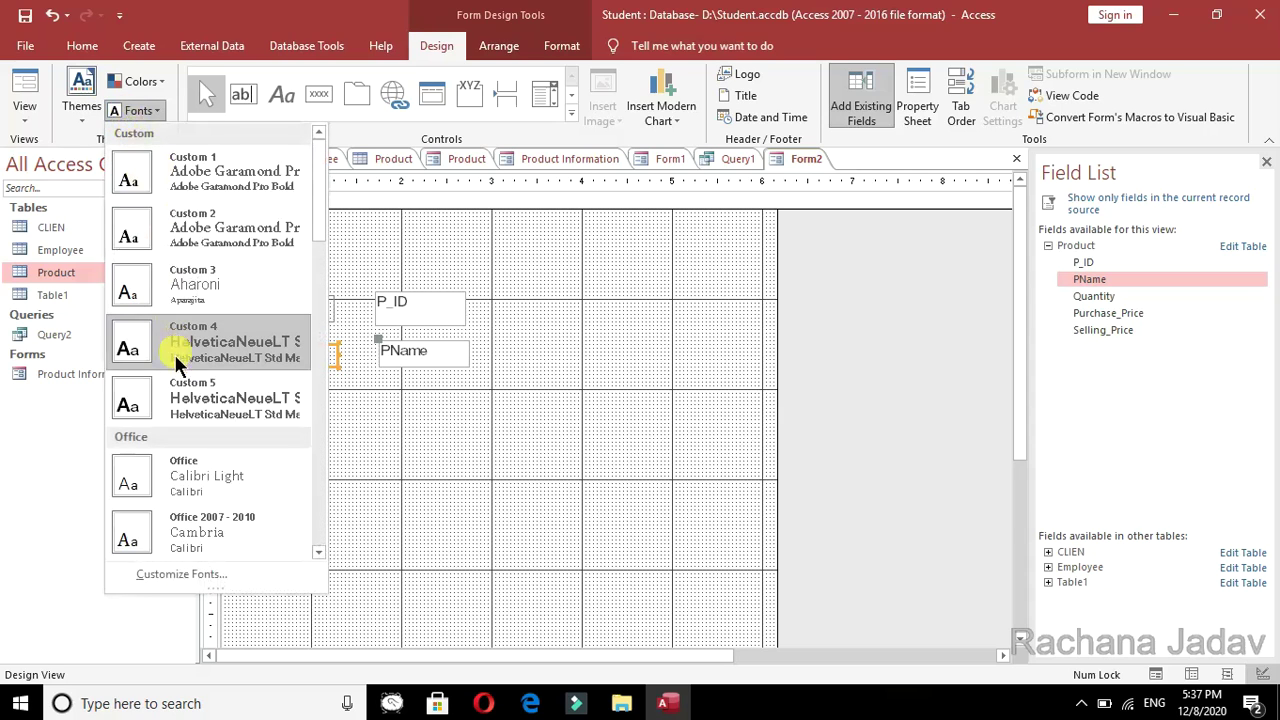
pyautogui.click(180, 479)
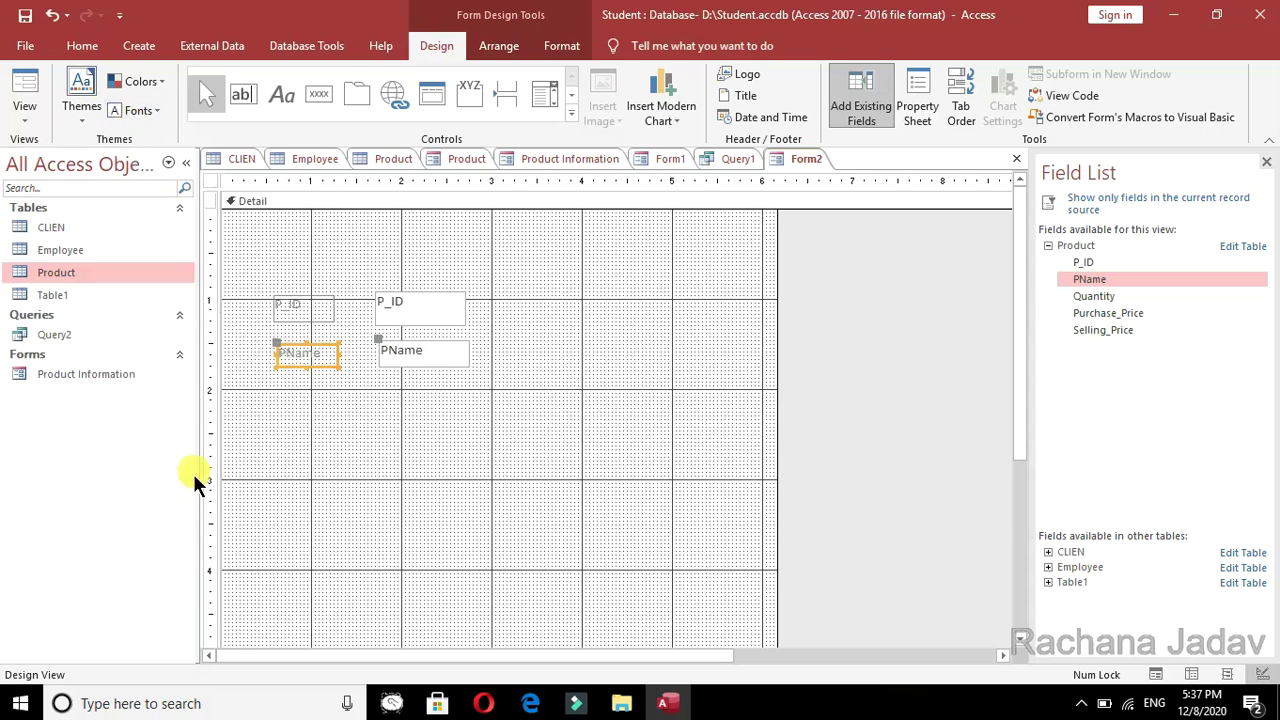
pyautogui.click(154, 82)
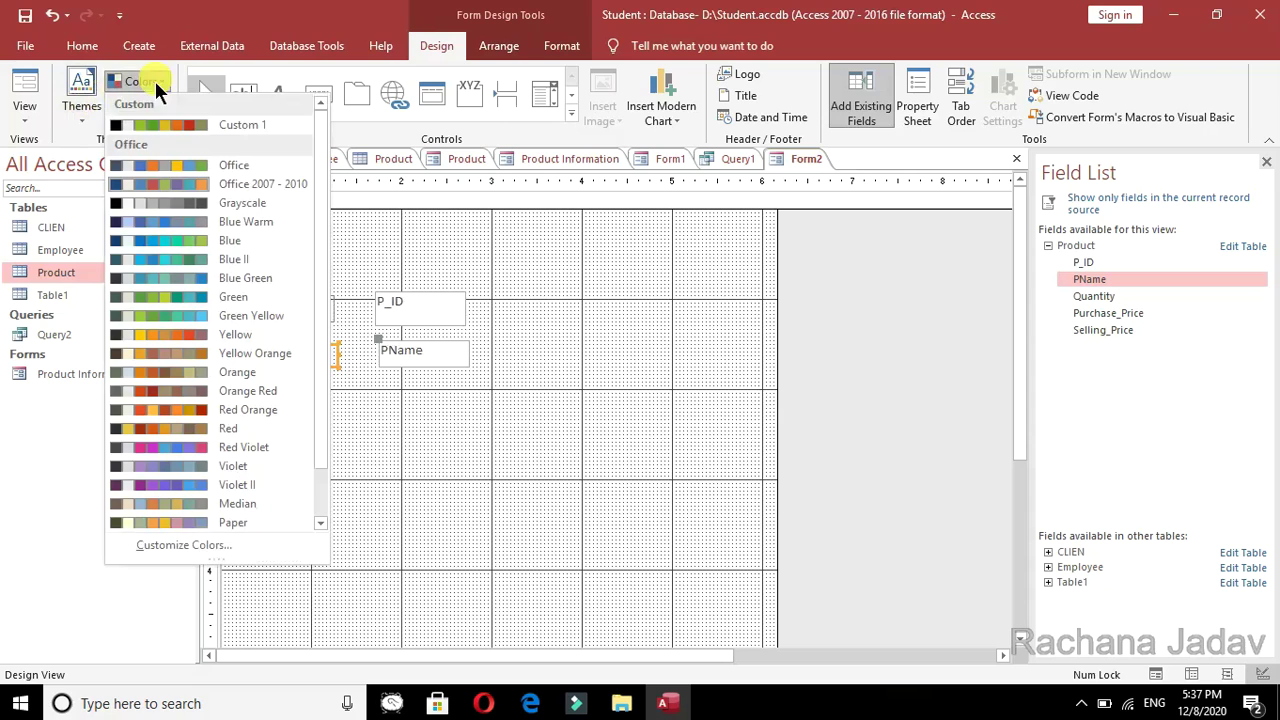
pyautogui.click(180, 240)
pyautogui.click(340, 314)
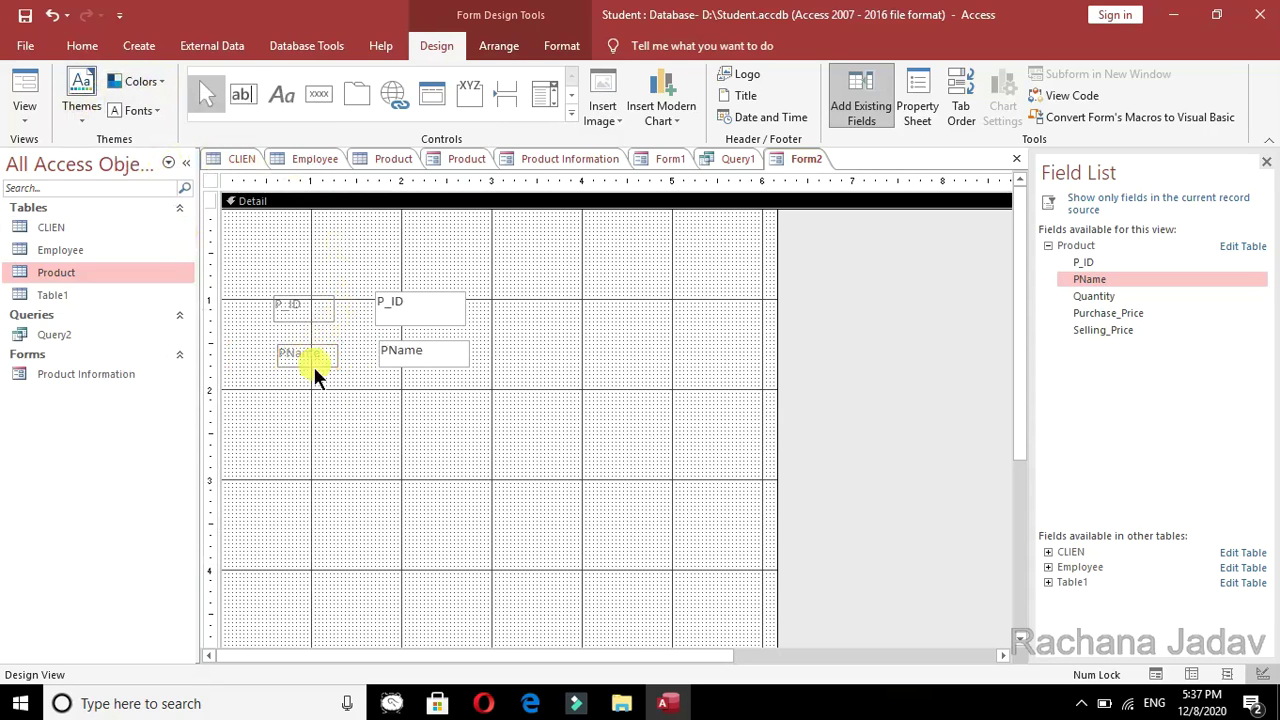
# Select all controls, try the green Office theme, and apply the blue patterned Office theme that uses the Tw Cen MT font.
pyautogui.click(312, 311)
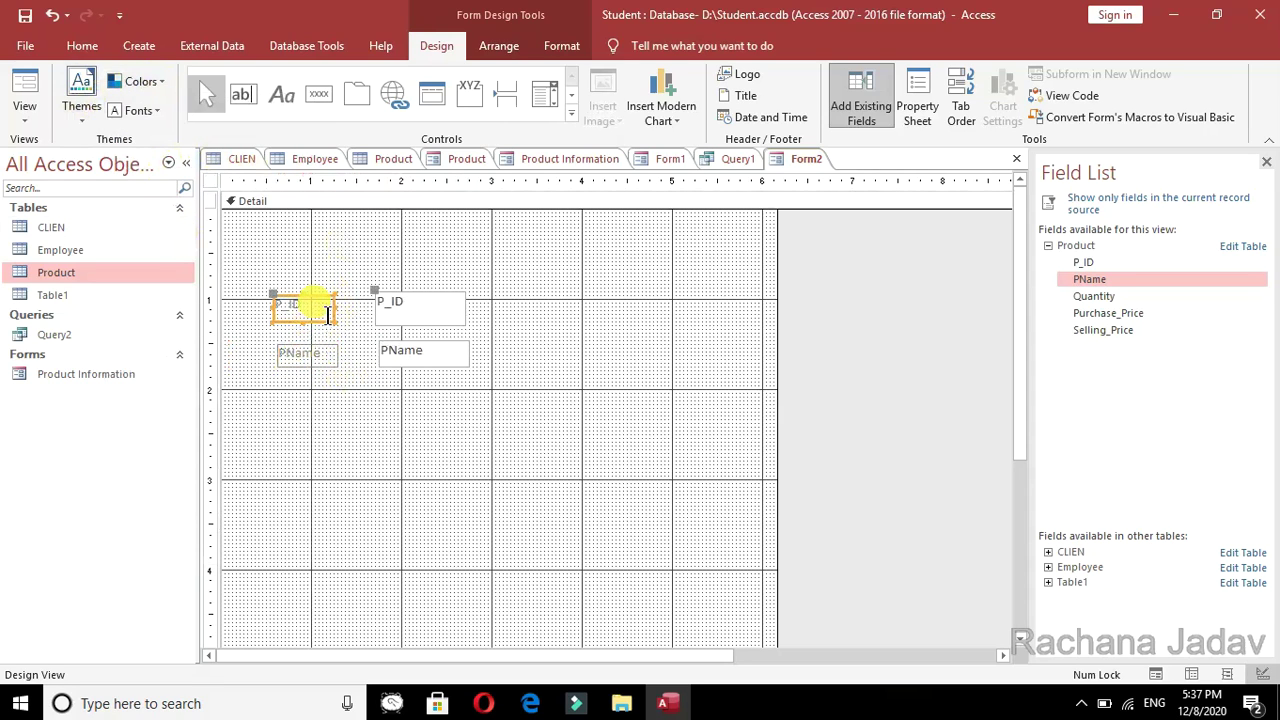
pyautogui.hotkey('ctrl', 'a')
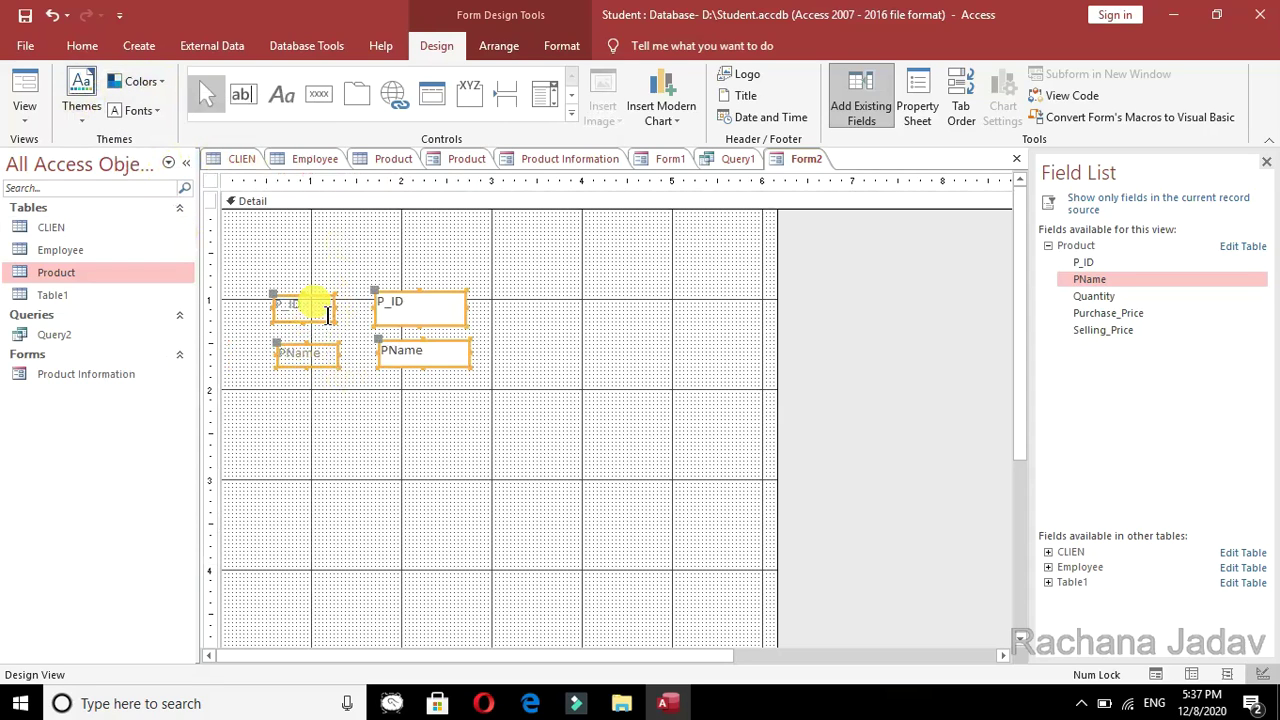
pyautogui.click(75, 116)
pyautogui.click(155, 249)
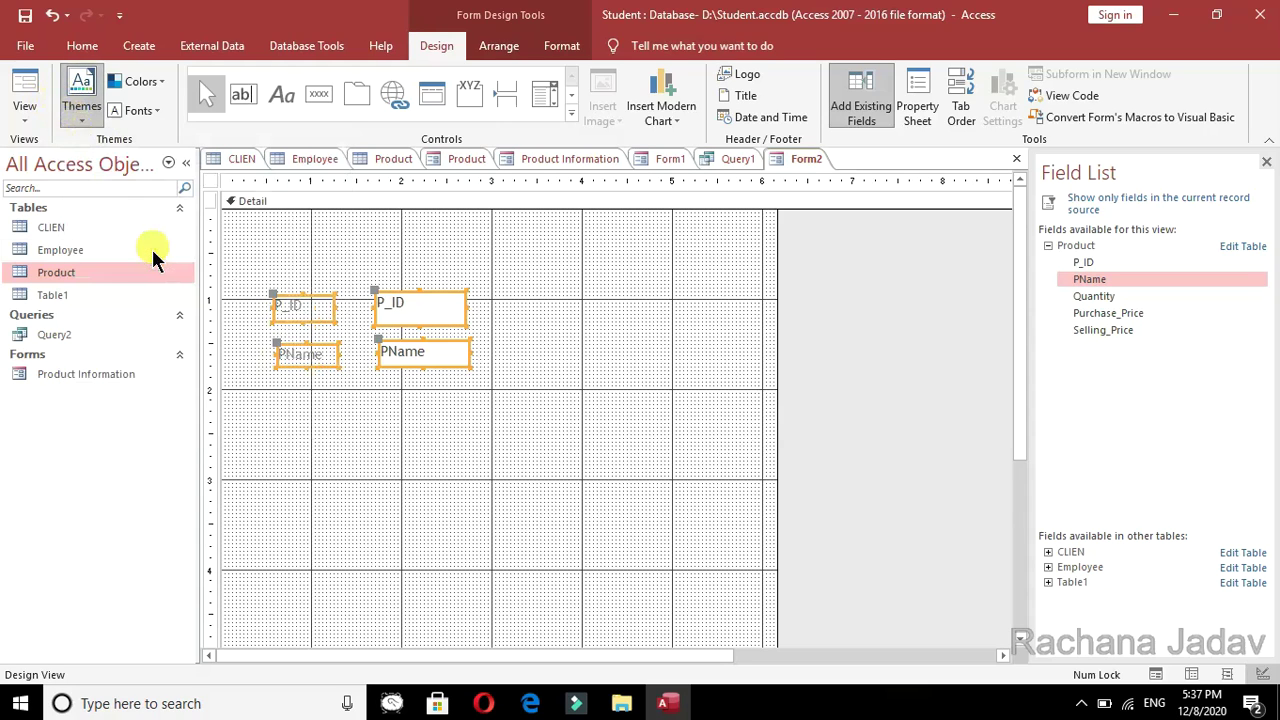
pyautogui.click(84, 112)
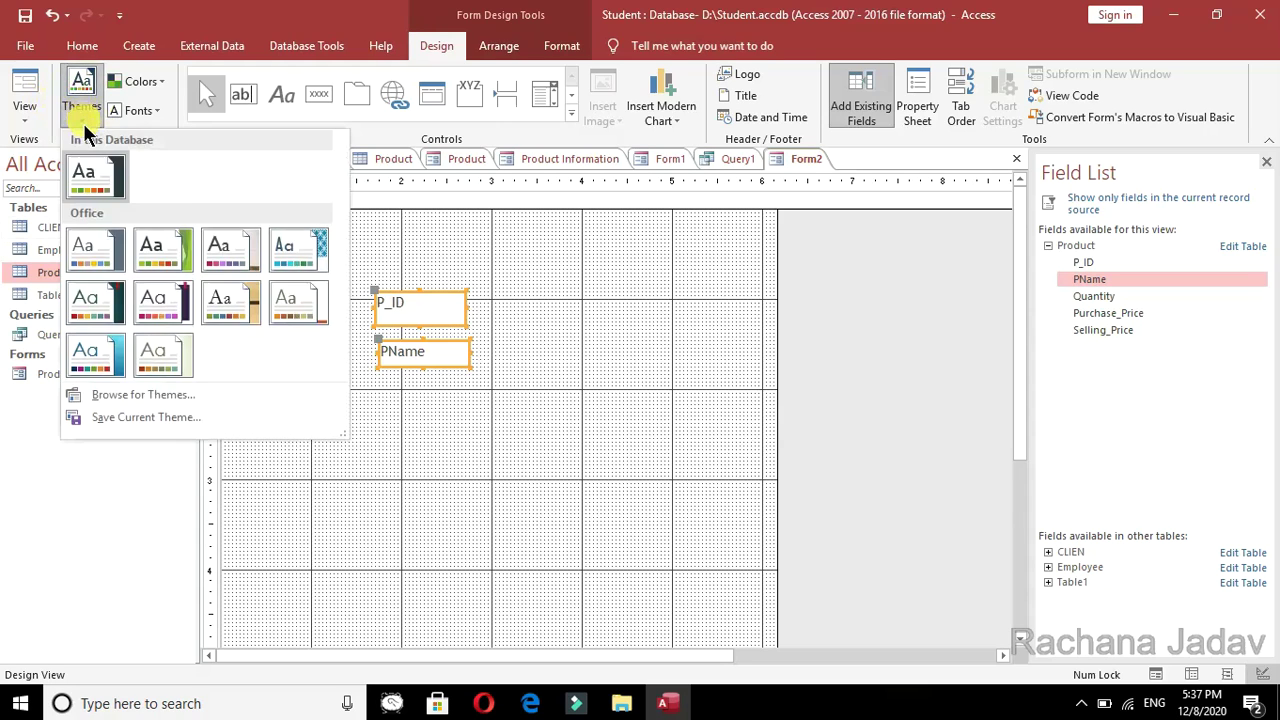
pyautogui.click(308, 262)
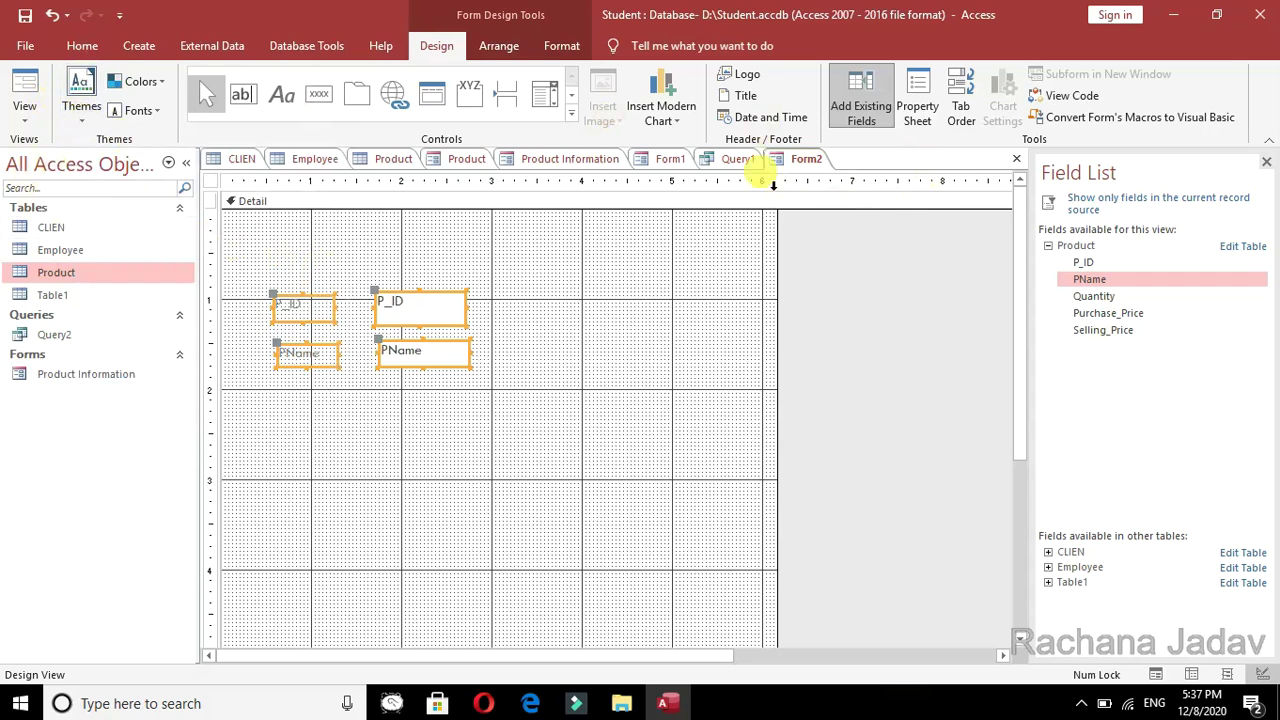
# Examine the form's tab order without changing it, the selected controls' font size property and the available arrangement commands.
pyautogui.click(958, 118)
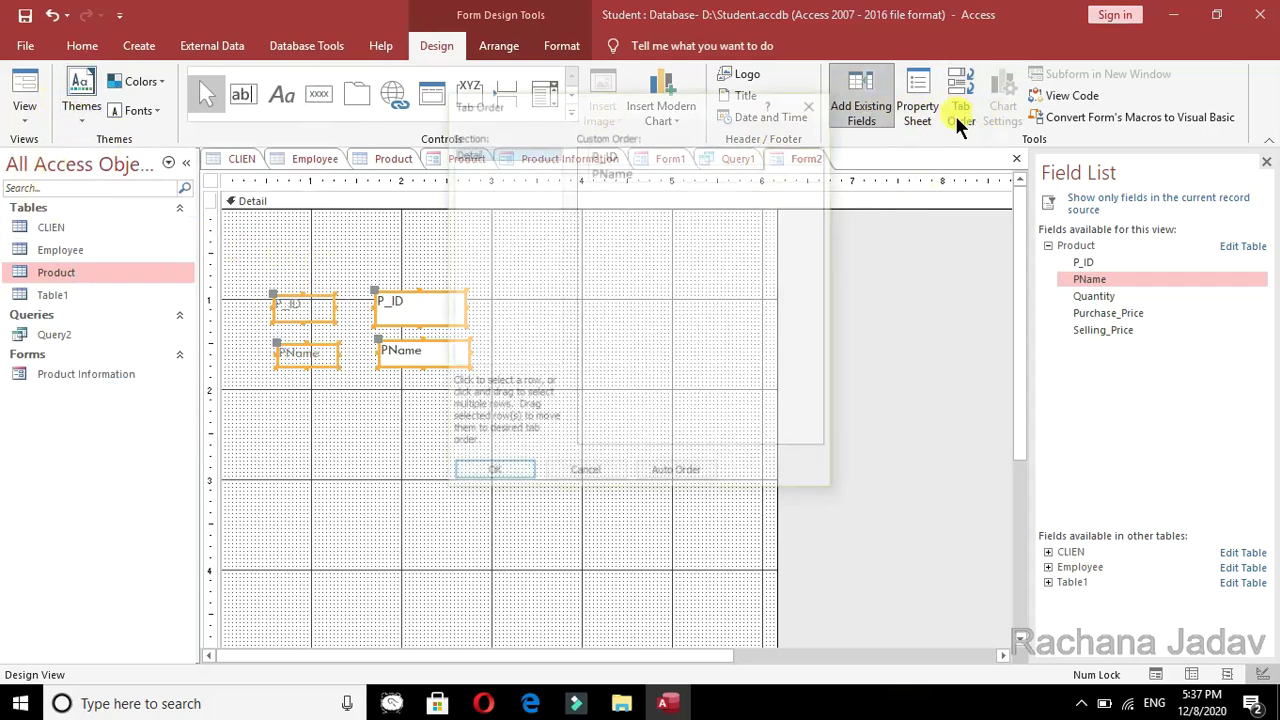
pyautogui.click(587, 476)
pyautogui.click(918, 95)
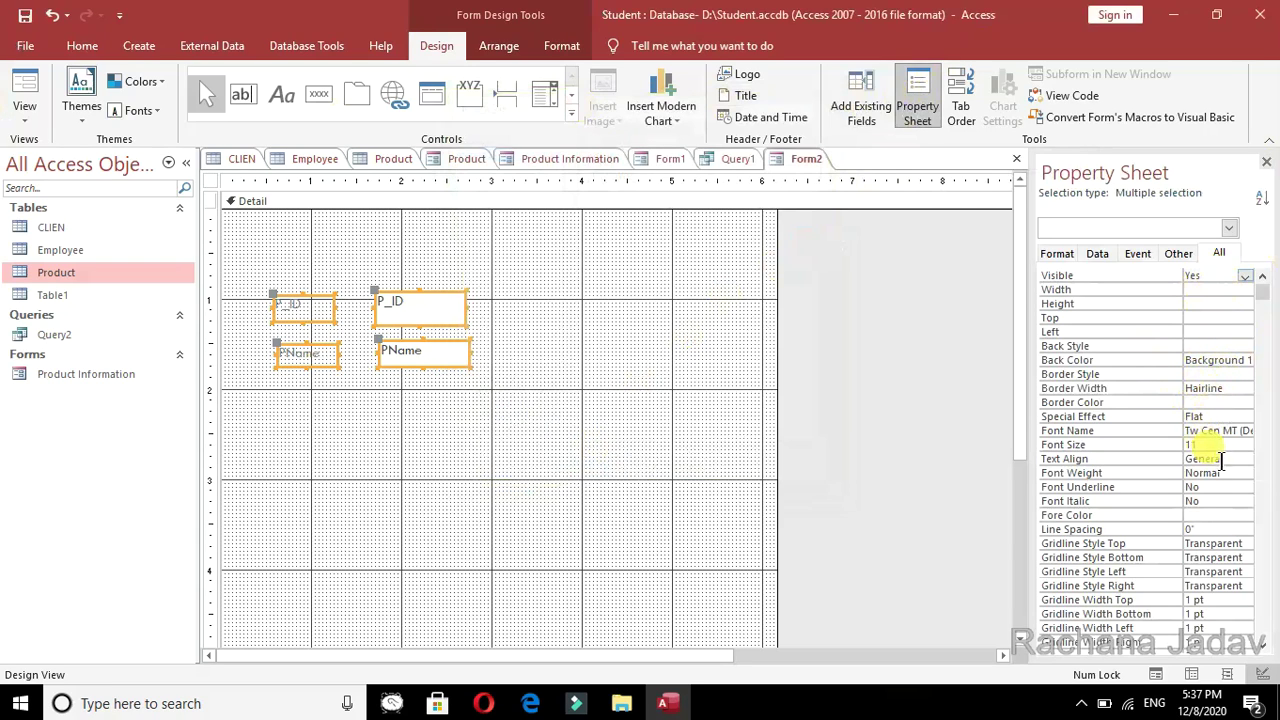
pyautogui.click(1241, 447)
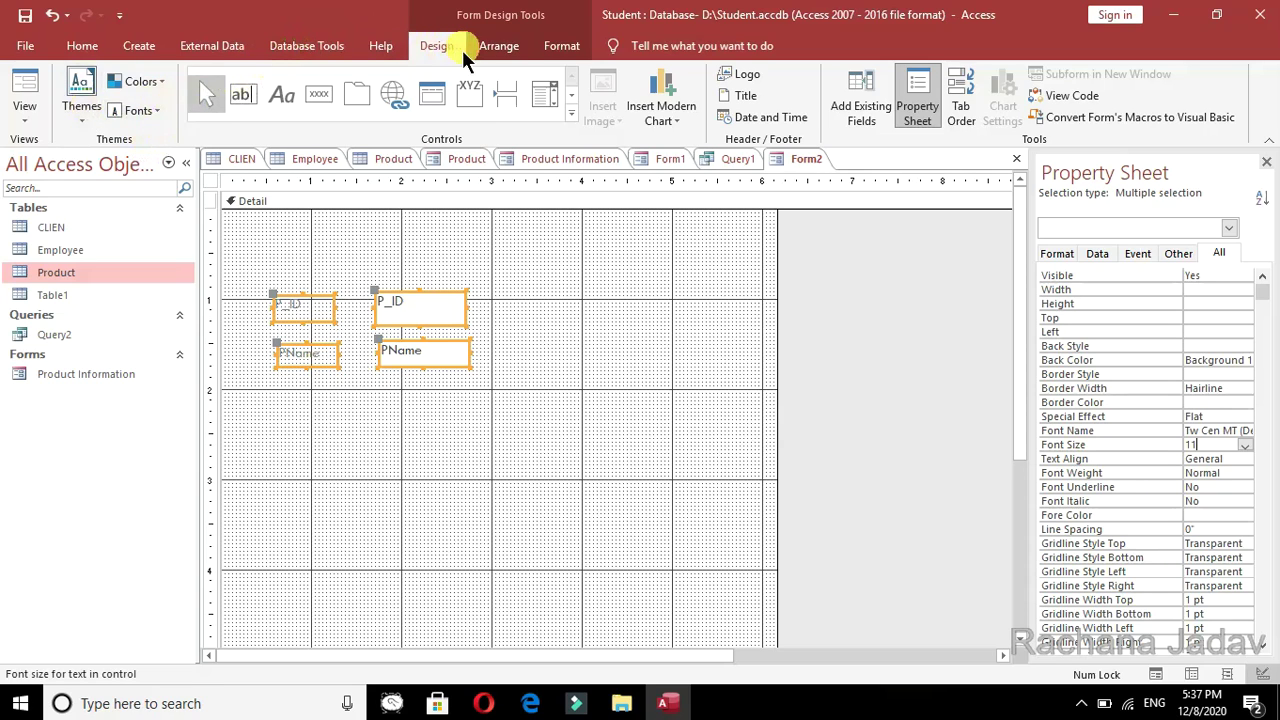
pyautogui.click(504, 45)
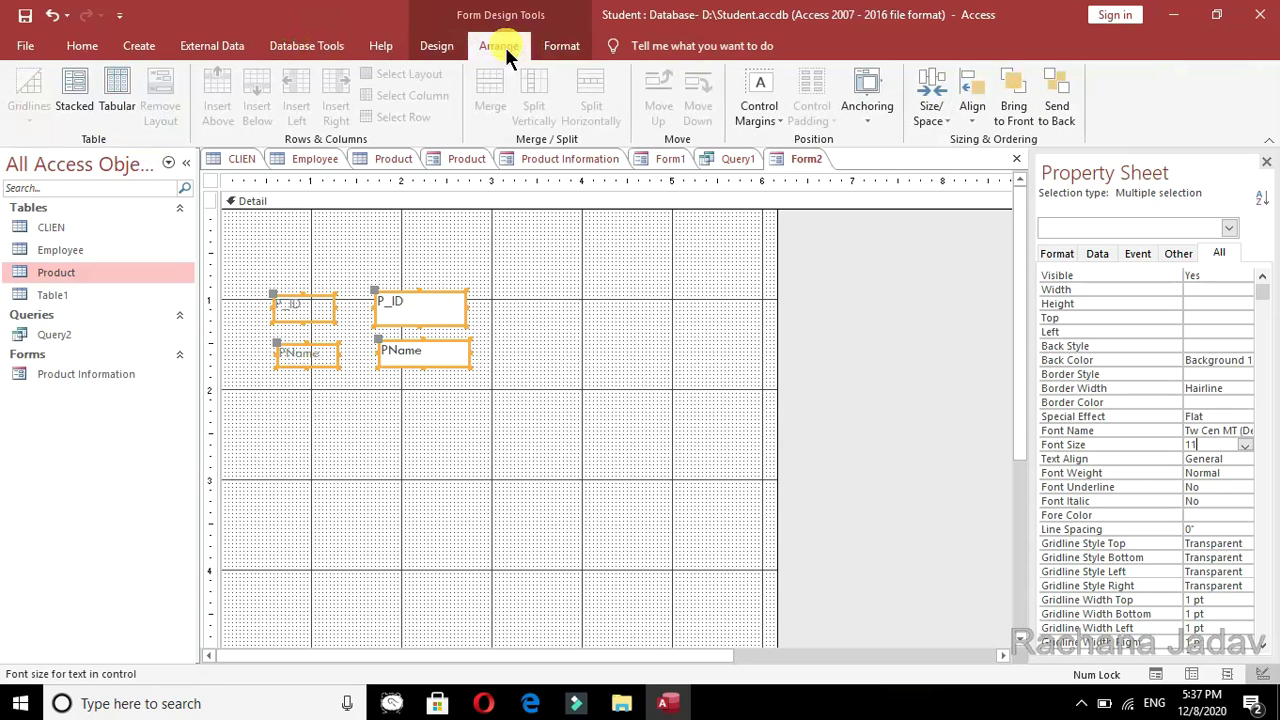
# Set the Detail section's alternate row color to a lighter Accent 1 shade, and replace it with a dark Background 2 shade.
pyautogui.click(562, 46)
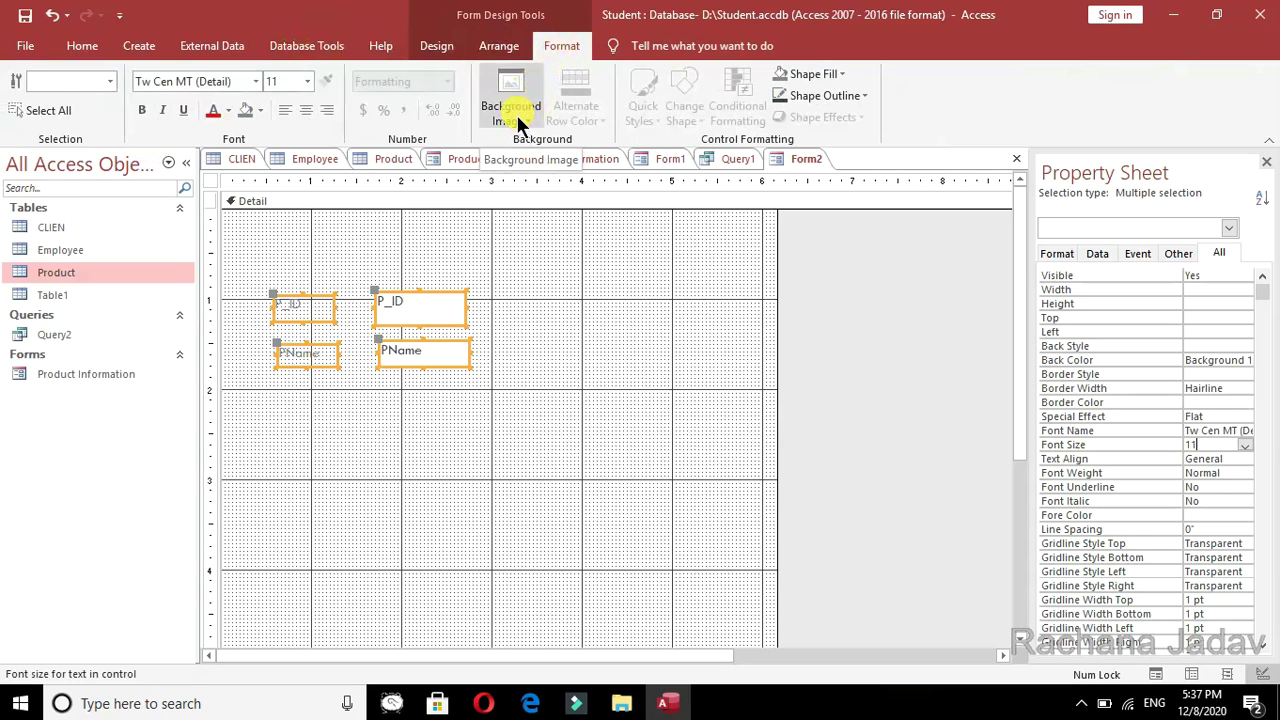
pyautogui.click(483, 235)
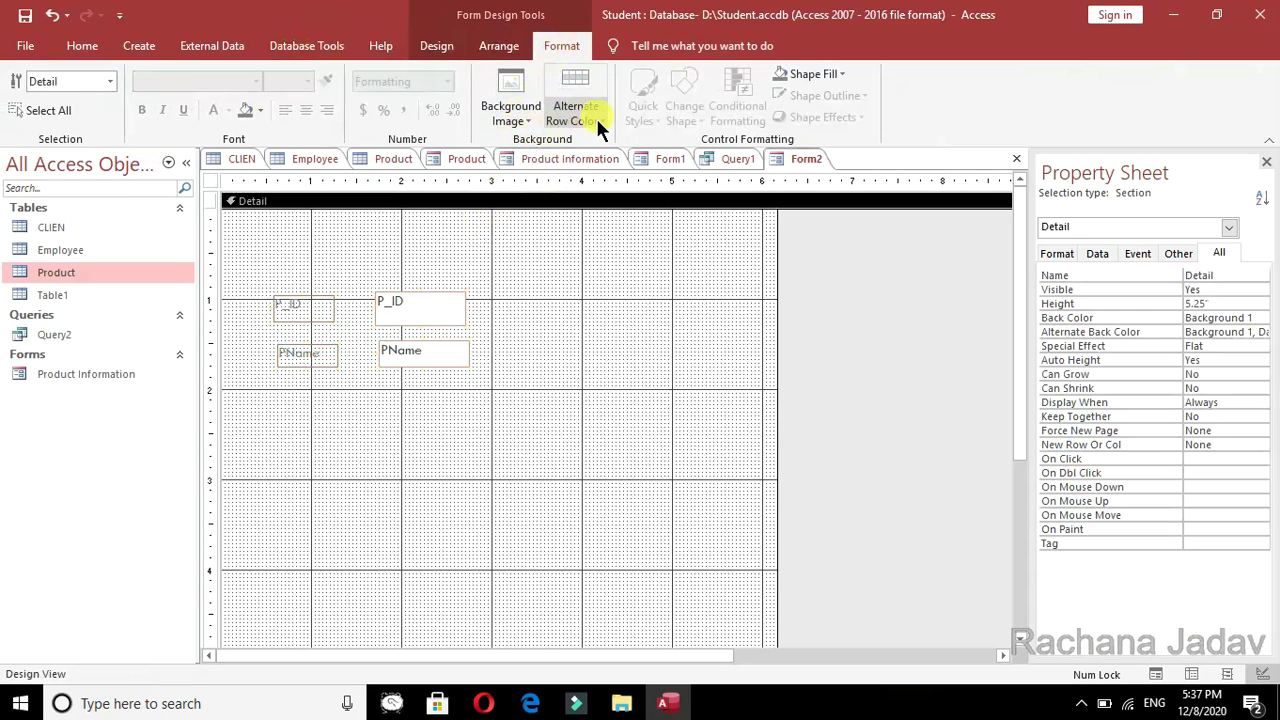
pyautogui.click(596, 118)
pyautogui.click(615, 213)
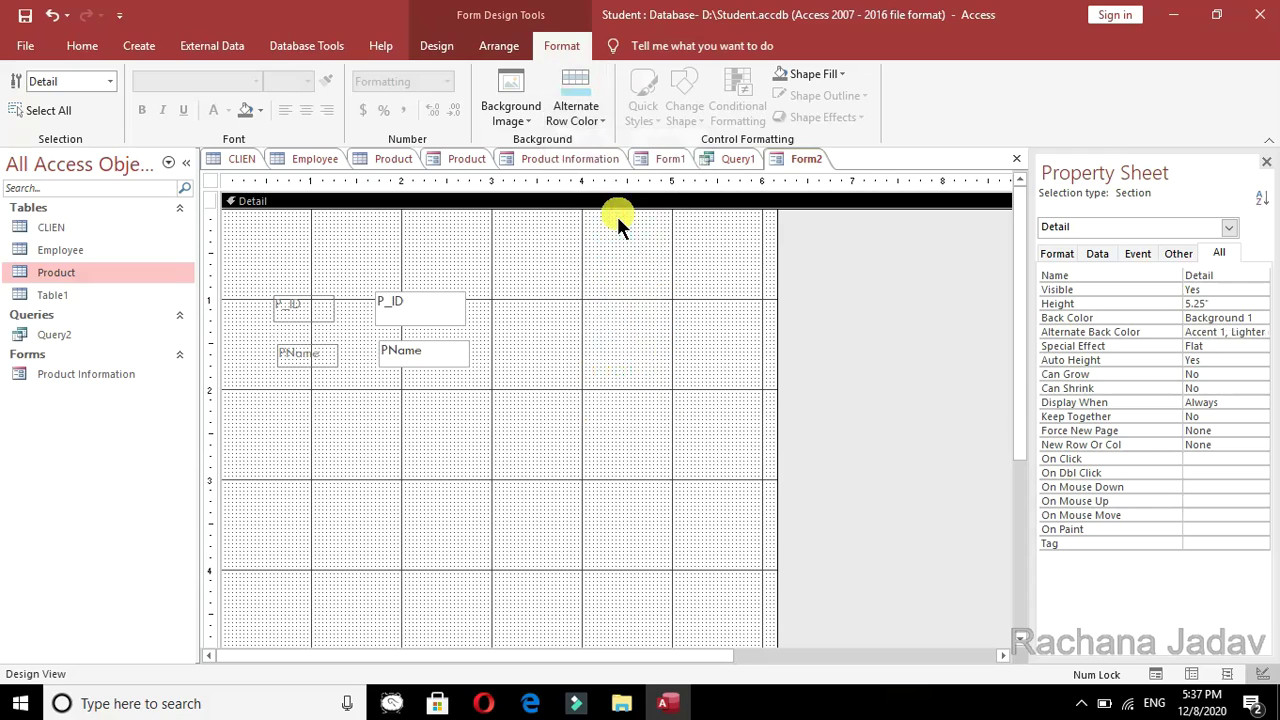
pyautogui.click(579, 118)
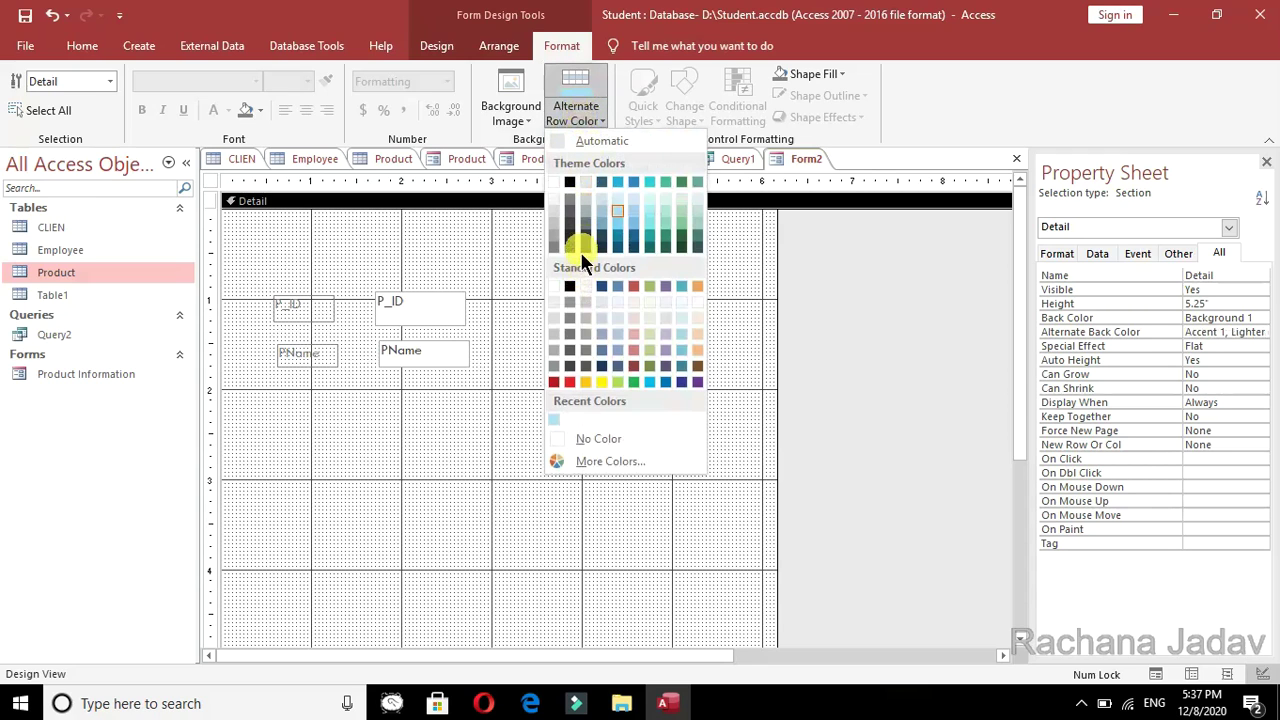
pyautogui.click(580, 242)
# Set the Detail section's alternate row color to the standard blue #56769D.
pyautogui.click(310, 306)
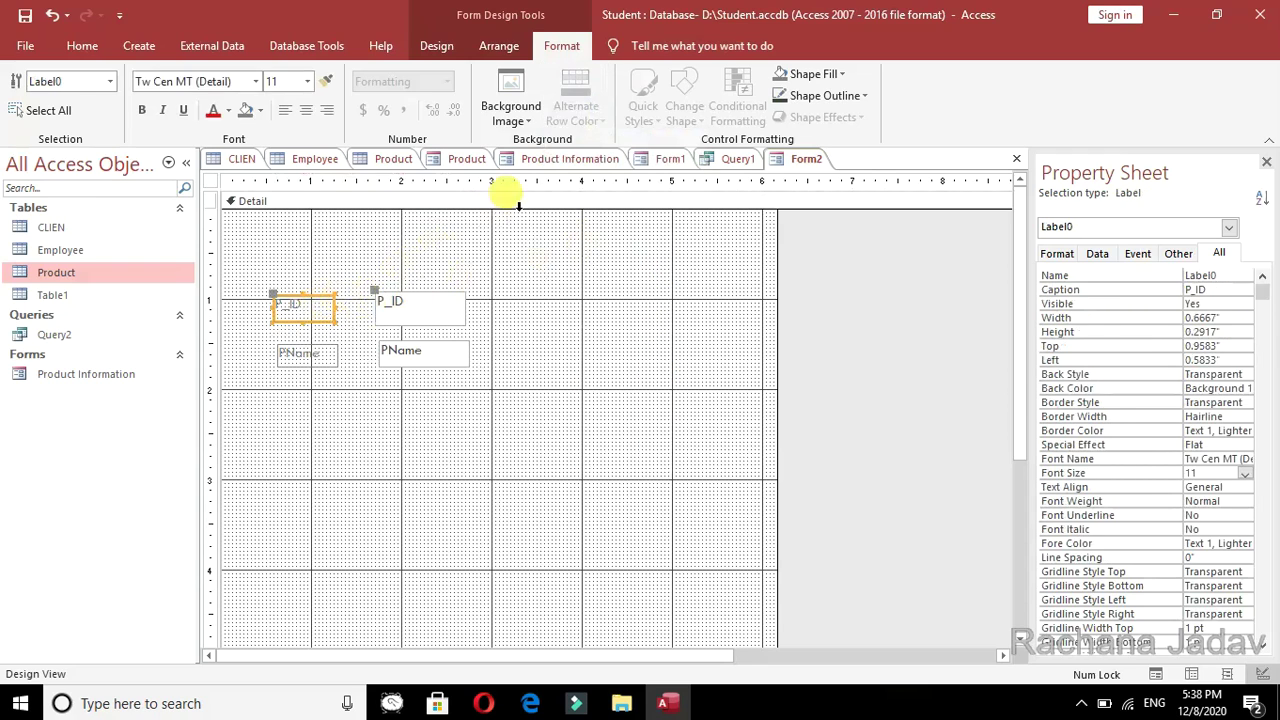
pyautogui.click(591, 307)
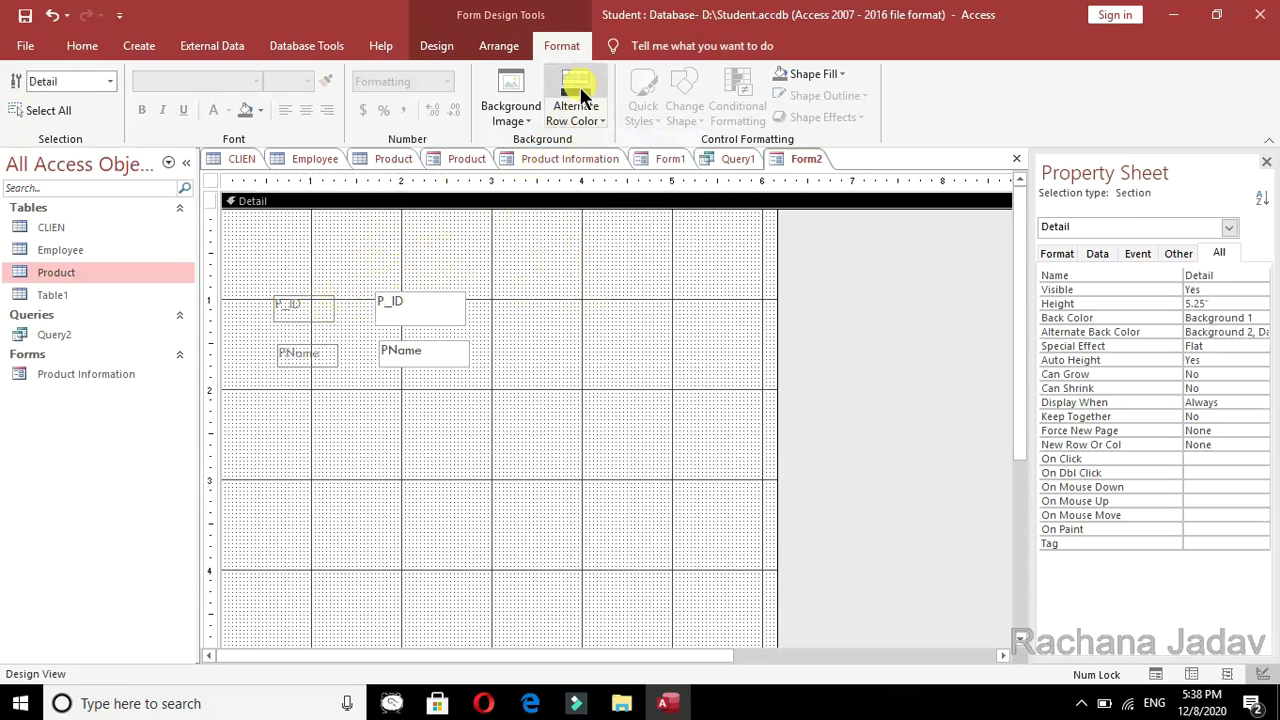
pyautogui.click(575, 112)
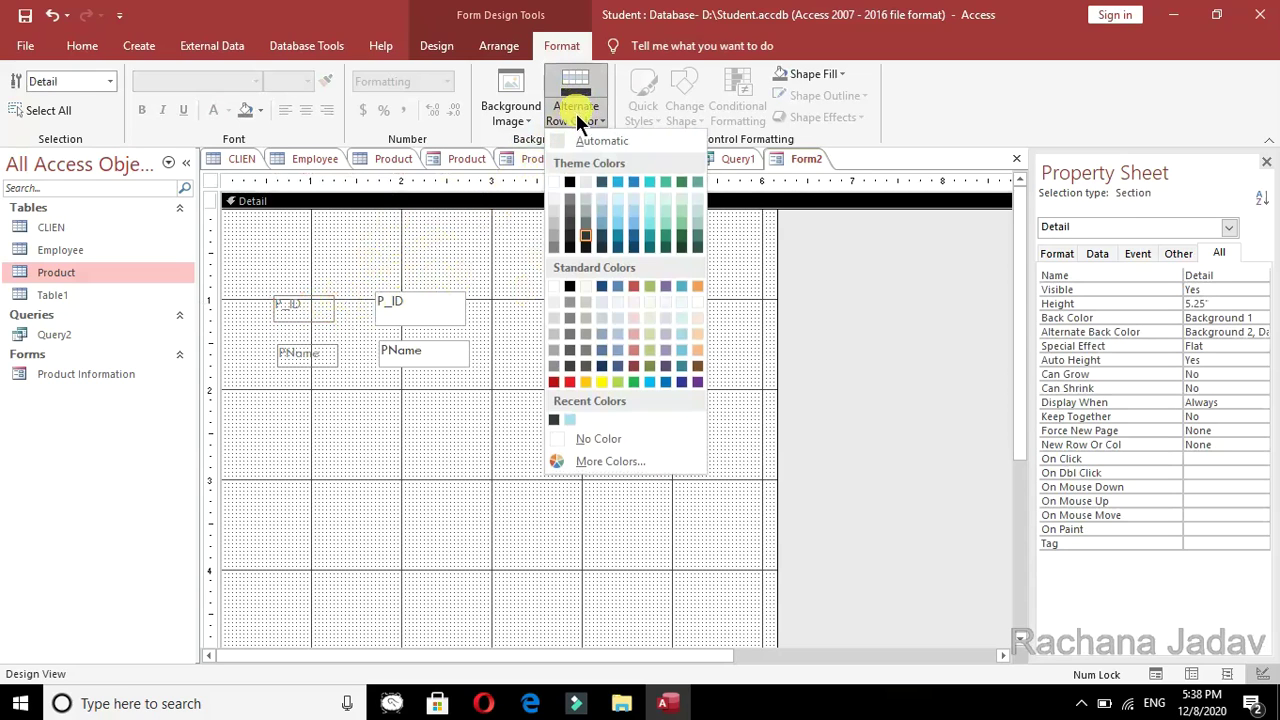
pyautogui.click(602, 353)
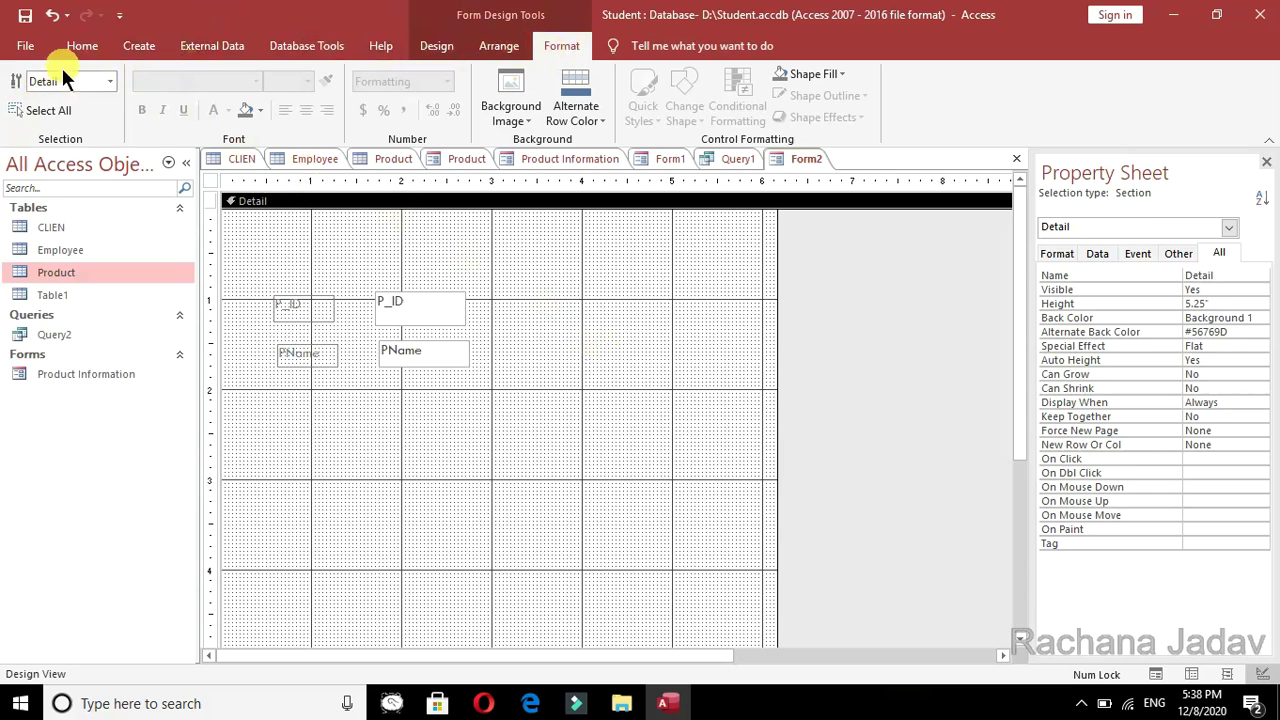
# Display Form2 in Form View to check the P_ID and PName fields.
pyautogui.click(81, 47)
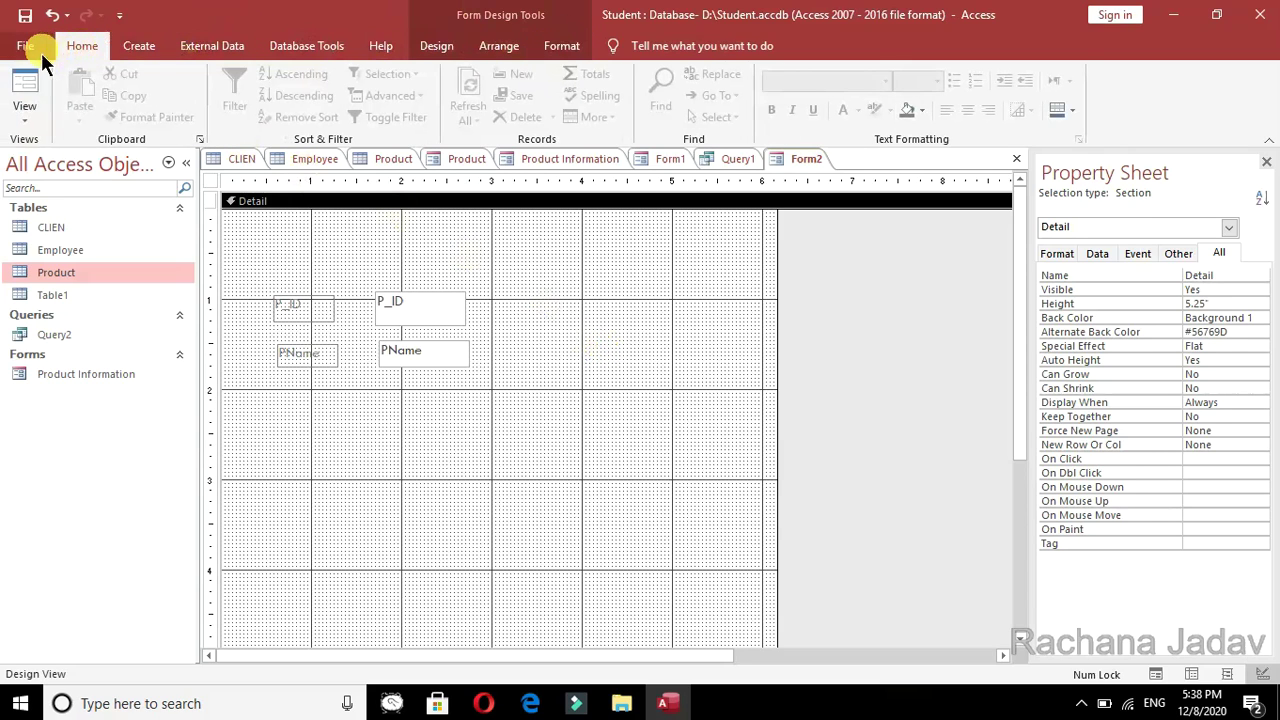
pyautogui.click(28, 112)
pyautogui.click(65, 152)
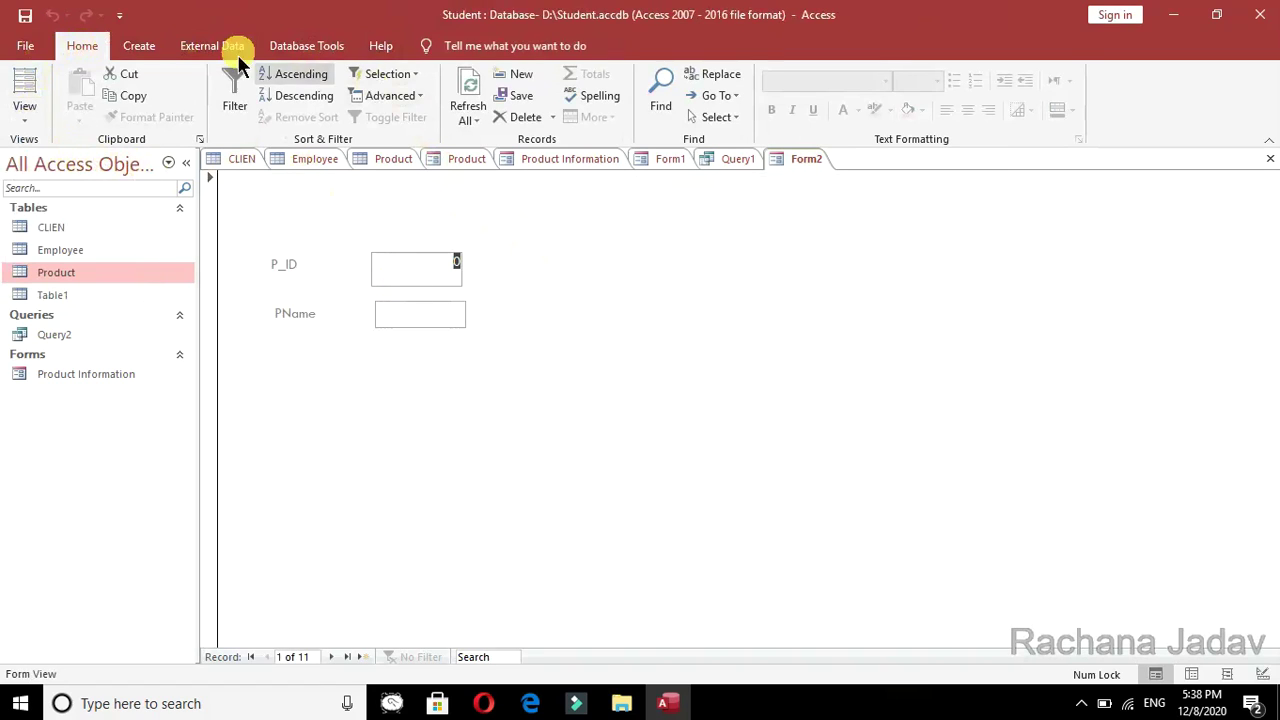
pyautogui.click(22, 45)
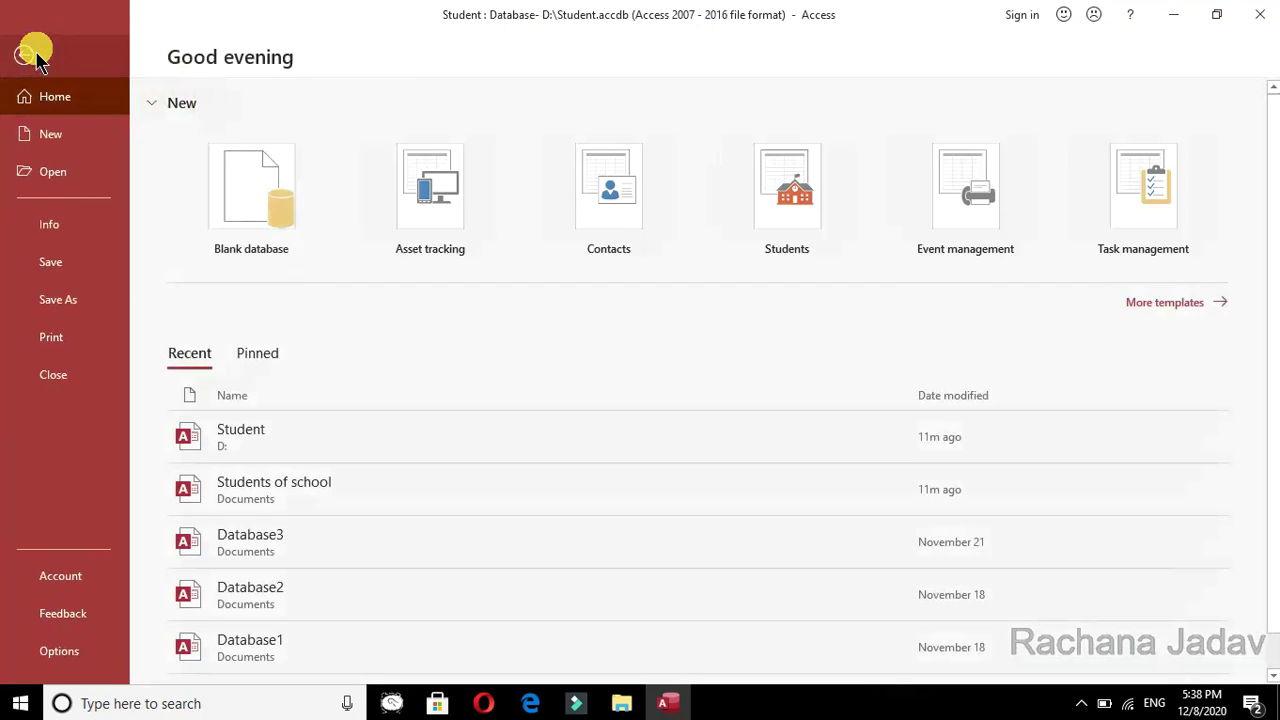
pyautogui.click(26, 55)
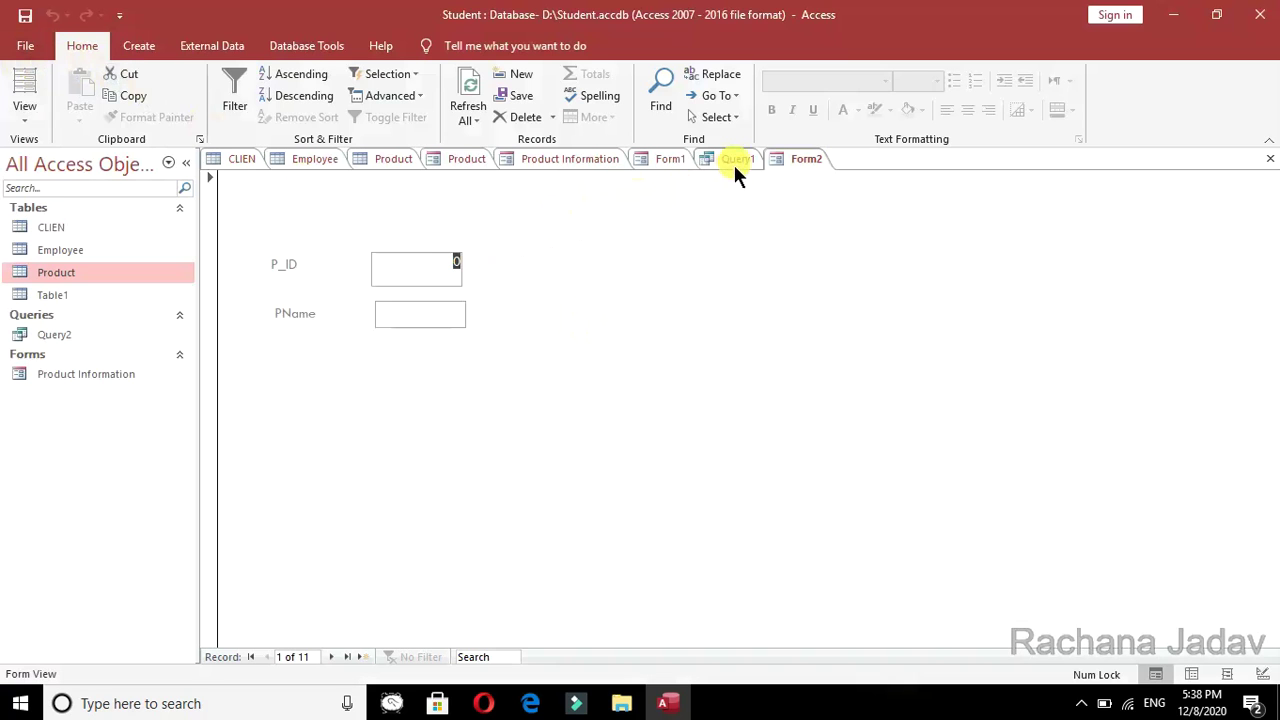
# Close Form2 without saving its design changes.
pyautogui.rightClick(783, 164)
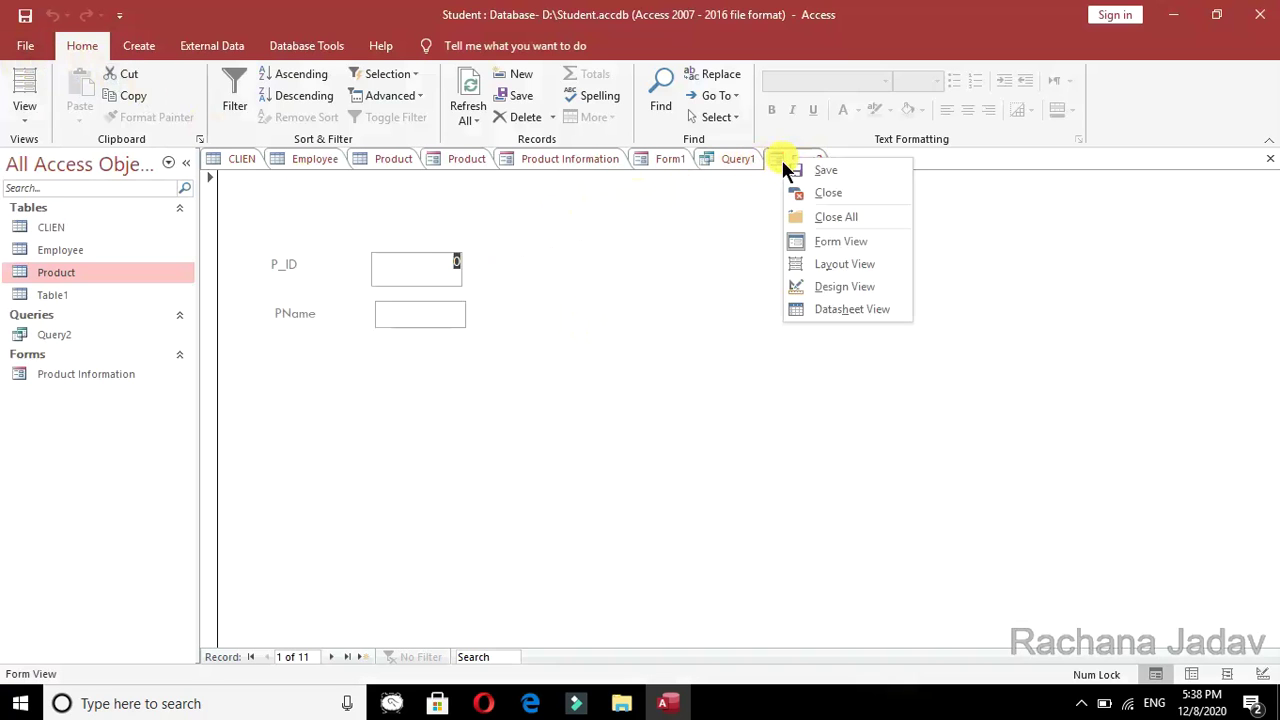
pyautogui.click(825, 195)
pyautogui.click(648, 403)
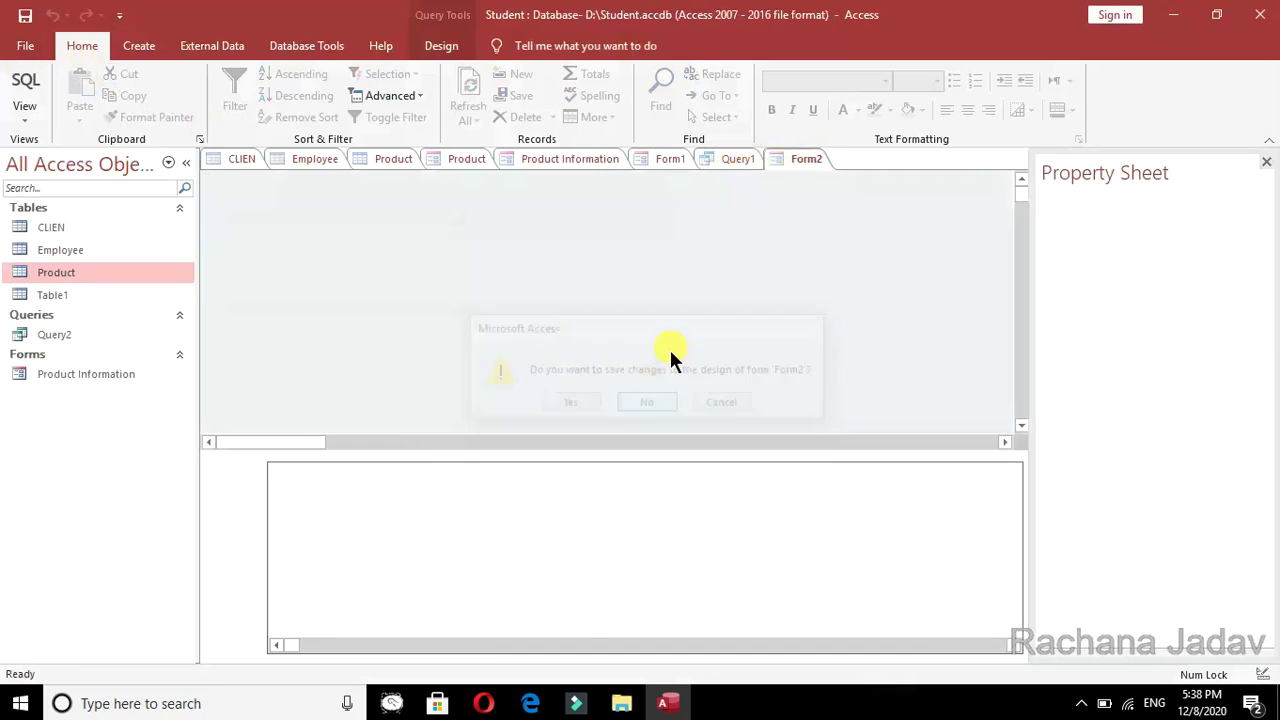
# Close Query1 and the Product Information form, and close Form1 without saving its design changes.
pyautogui.rightClick(716, 160)
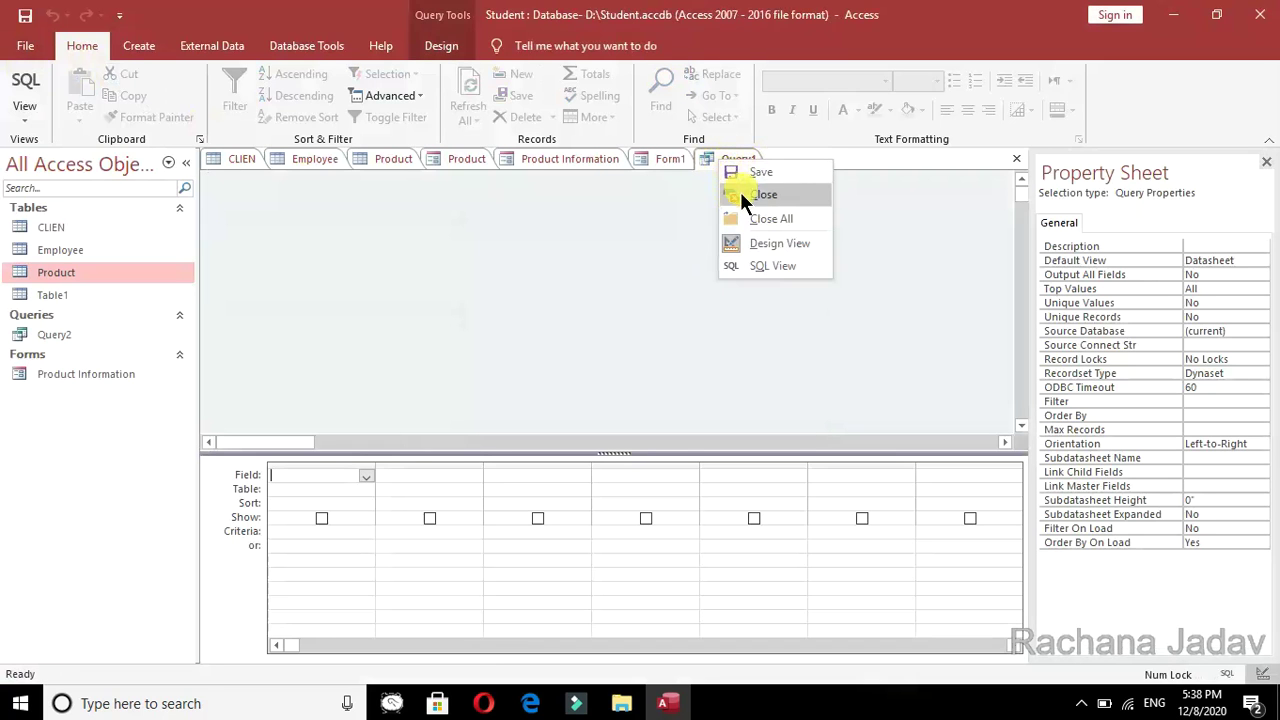
pyautogui.click(743, 195)
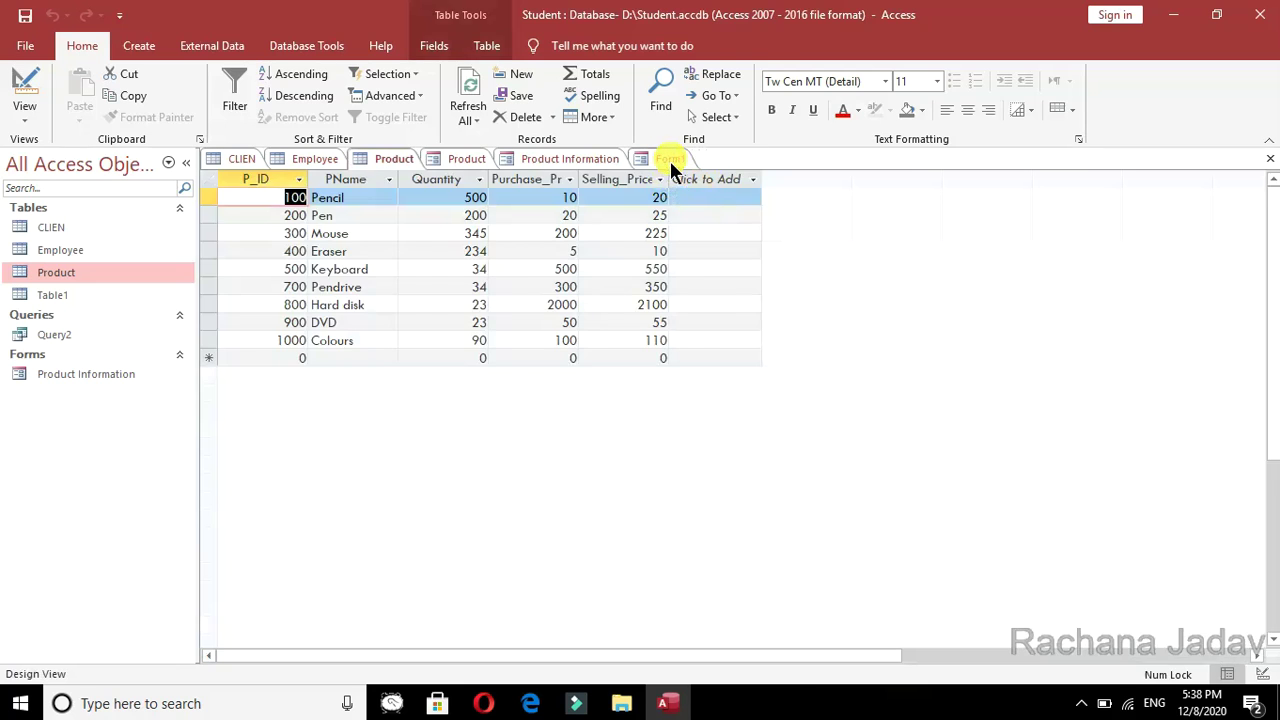
pyautogui.rightClick(672, 161)
pyautogui.click(690, 193)
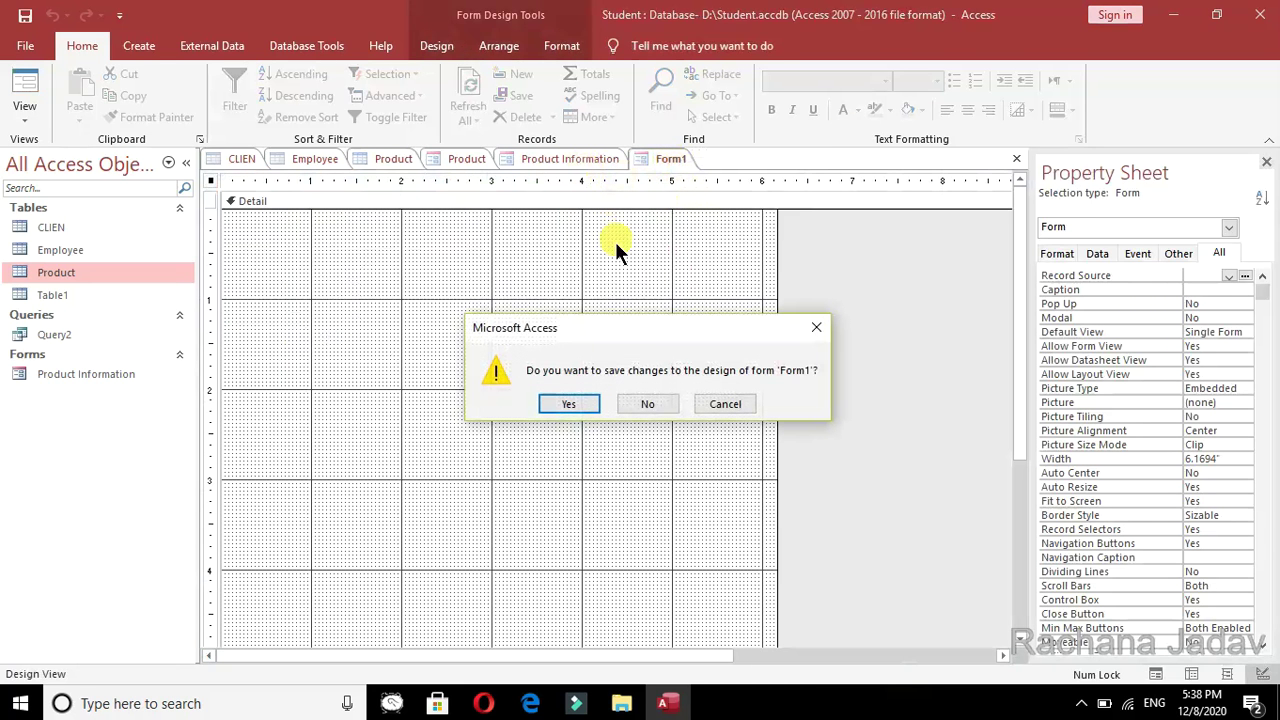
pyautogui.click(646, 411)
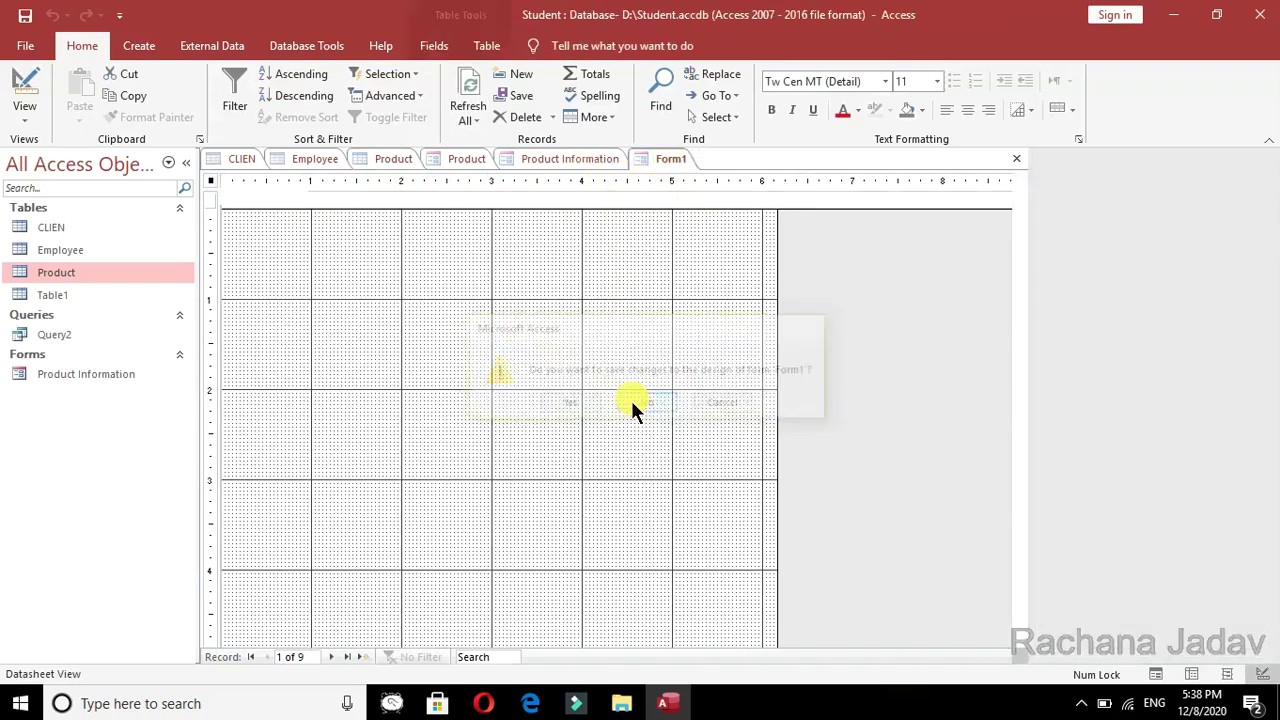
pyautogui.rightClick(524, 158)
pyautogui.click(555, 195)
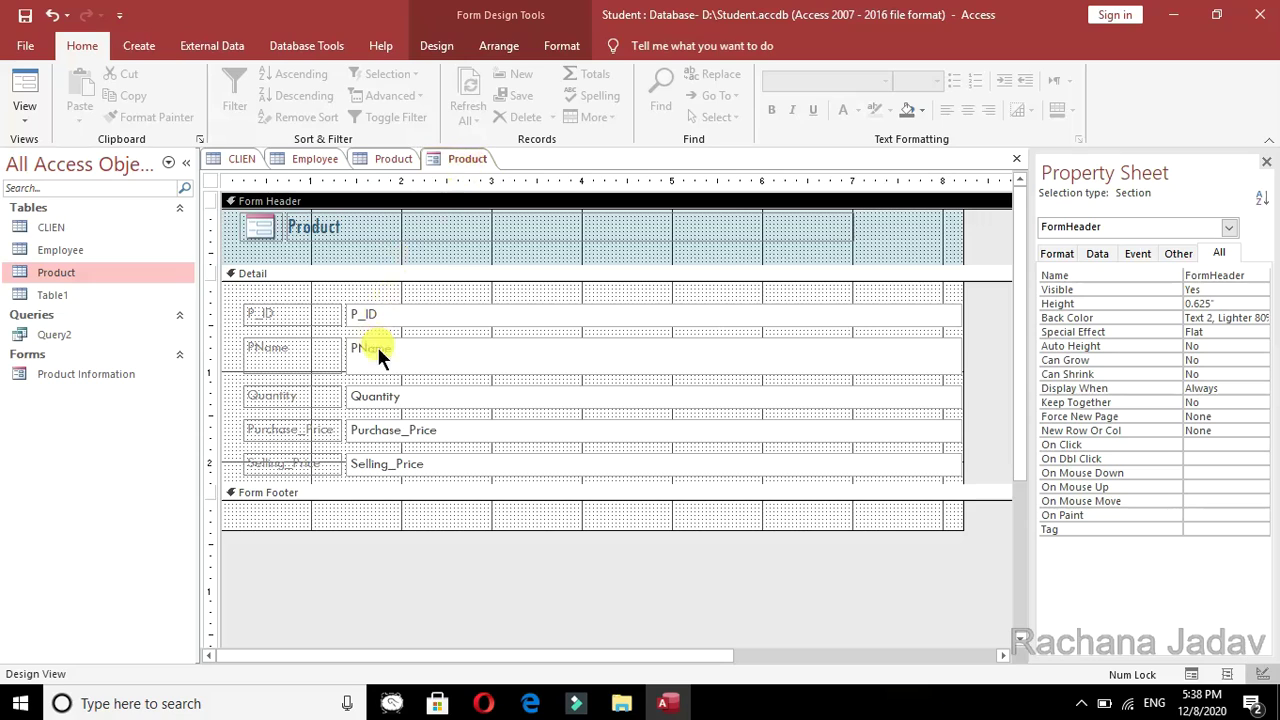
# Set the Pencil record's P_ID to 101 in the Product form's Form View, and save the form as Product.
pyautogui.click(24, 88)
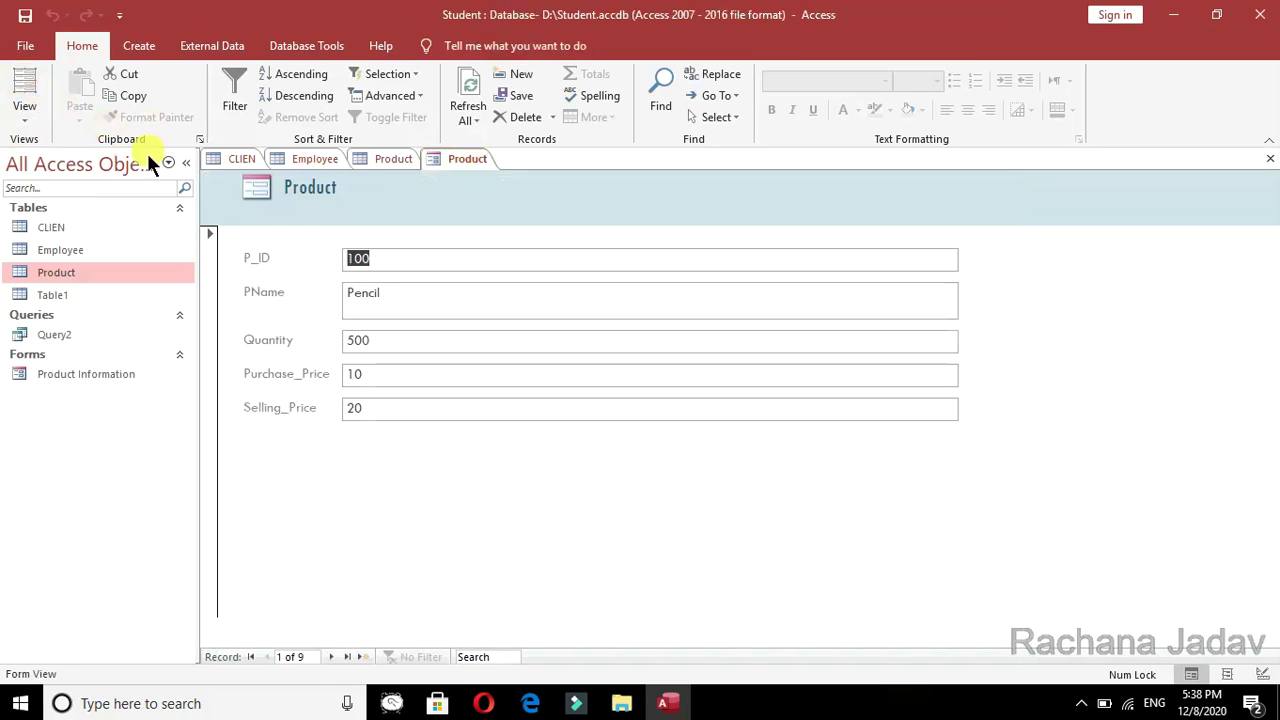
pyautogui.click(406, 266)
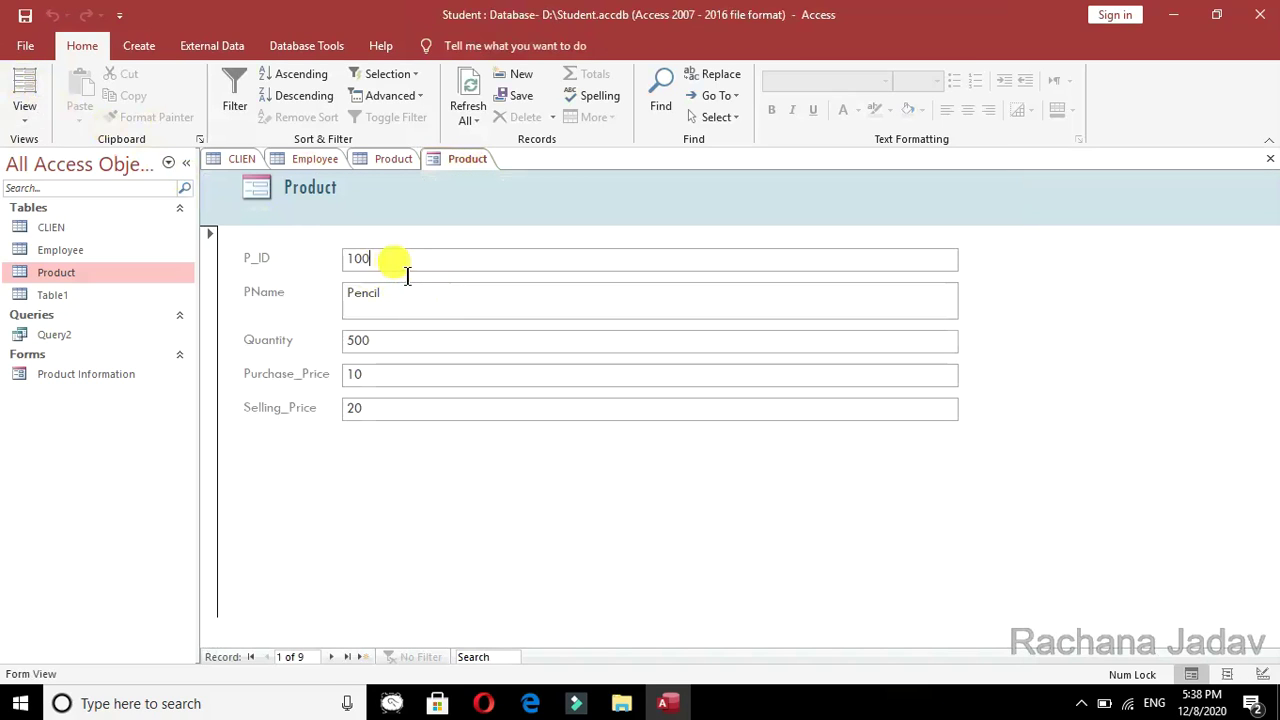
pyautogui.press('BackSpace')
pyautogui.click(24, 15)
pyautogui.click(634, 278)
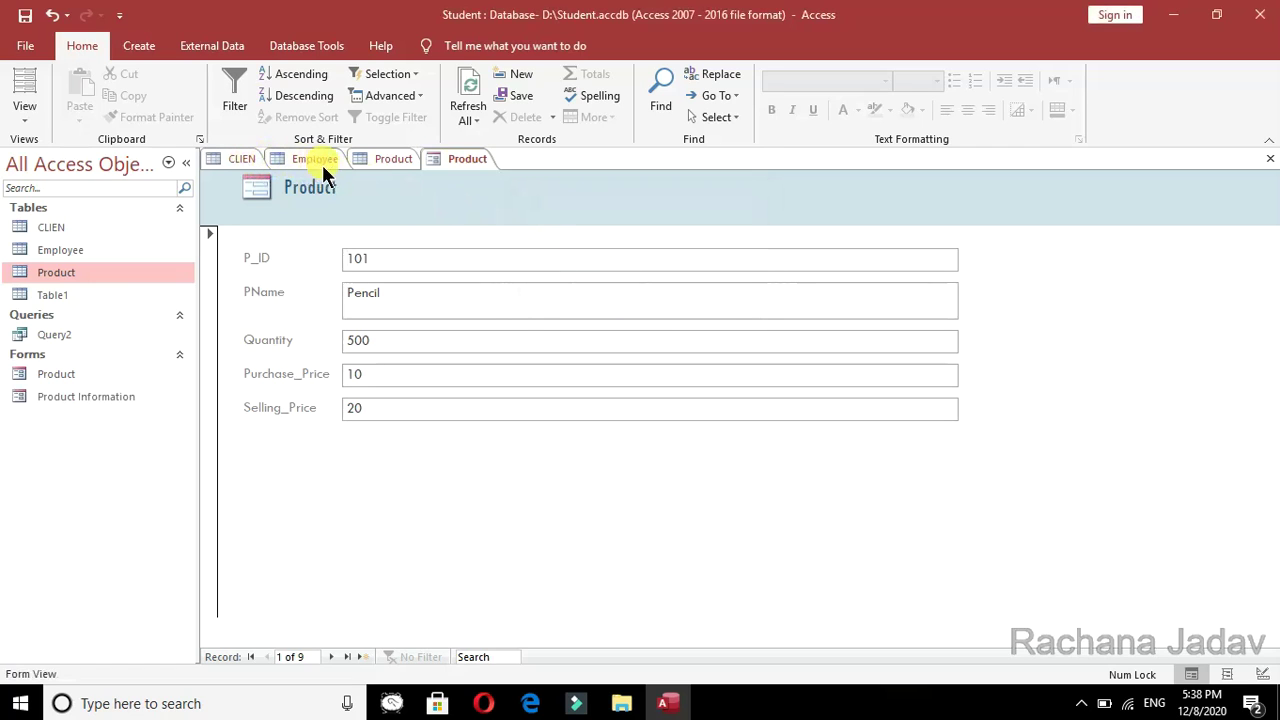
# Display the open Product table and close it without saving its layout changes.
pyautogui.click(393, 158)
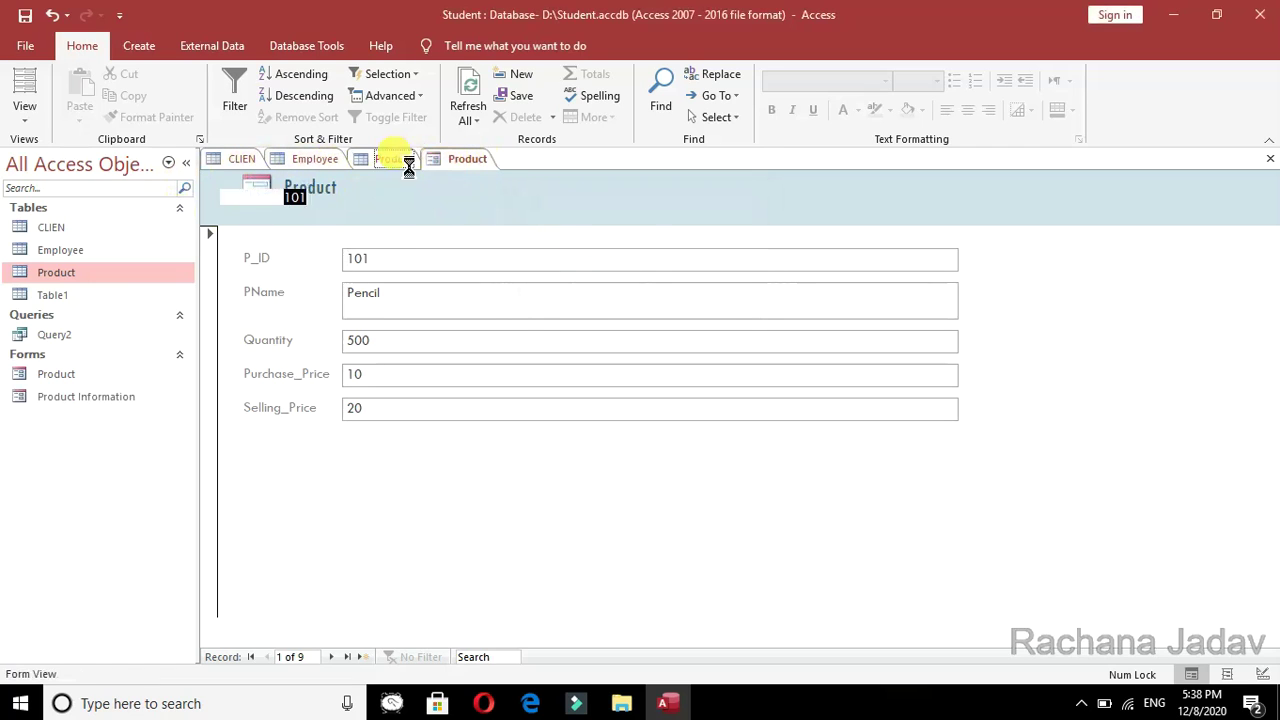
pyautogui.rightClick(394, 159)
pyautogui.click(439, 191)
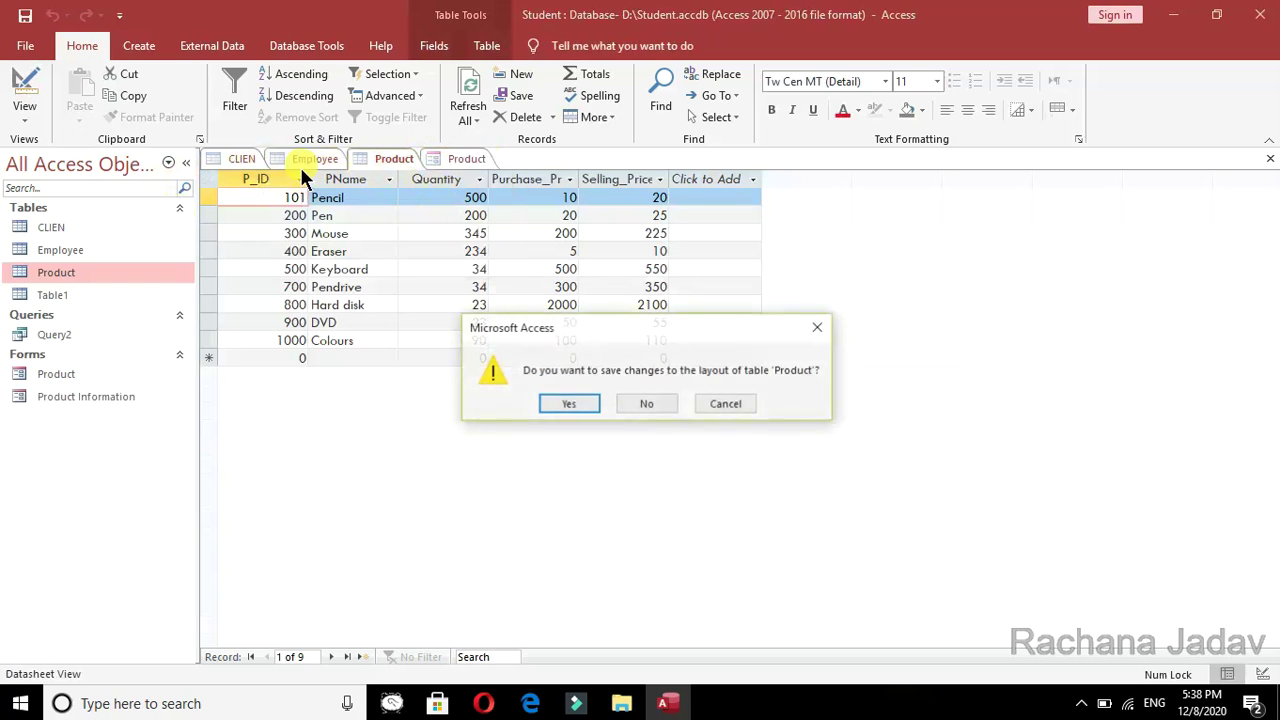
pyautogui.click(646, 404)
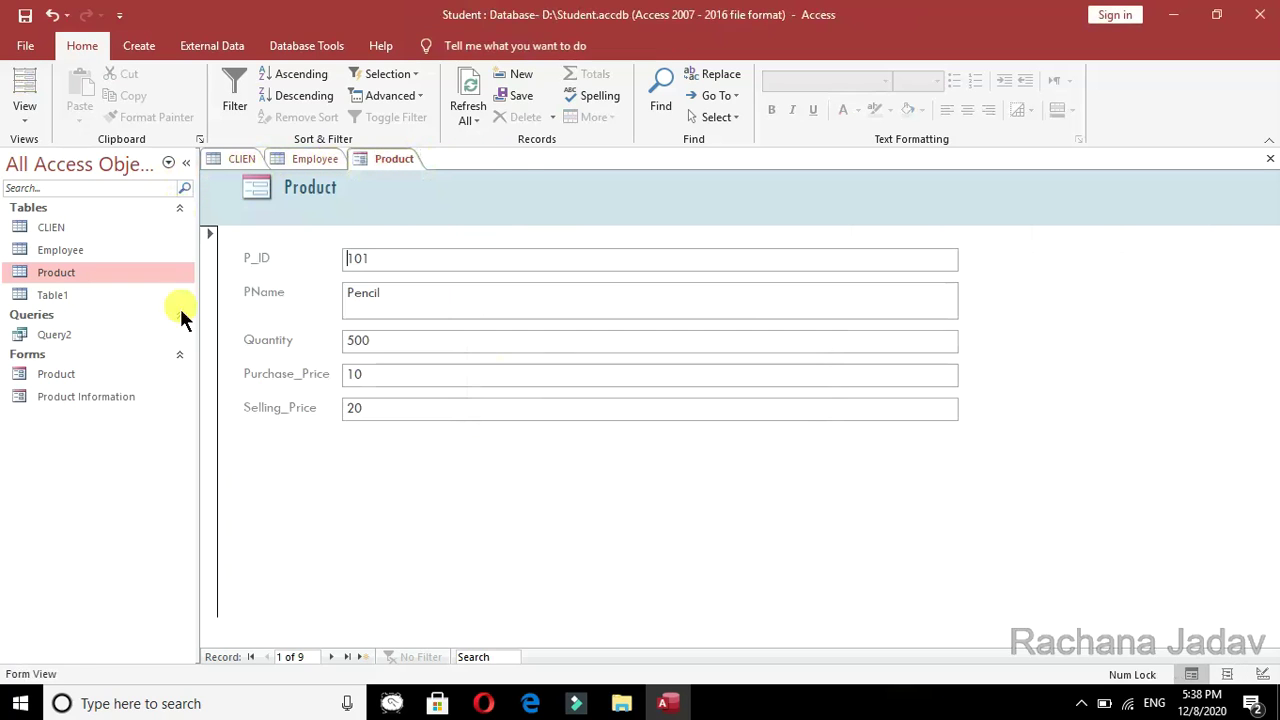
# Reopen the Product table to check the Pencil record's P_ID, and close the table.
pyautogui.doubleClick(72, 274)
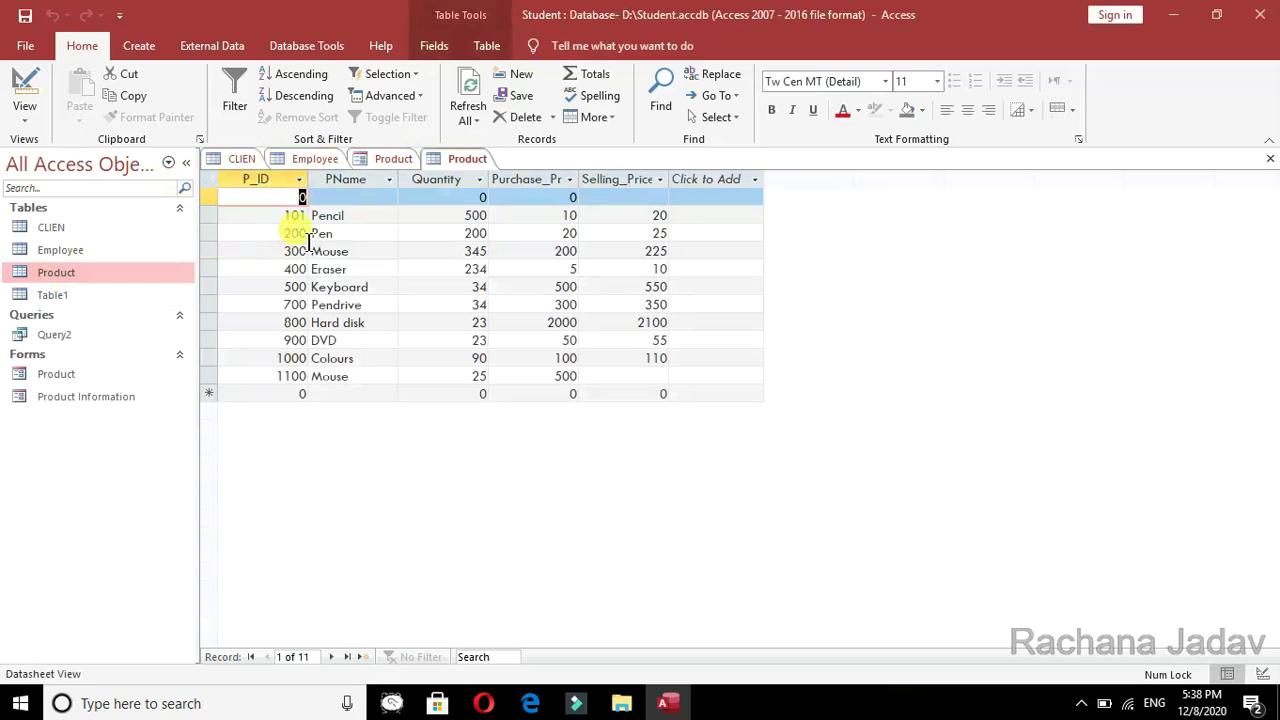
pyautogui.moveTo(262, 215); pyautogui.dragTo(331, 215)
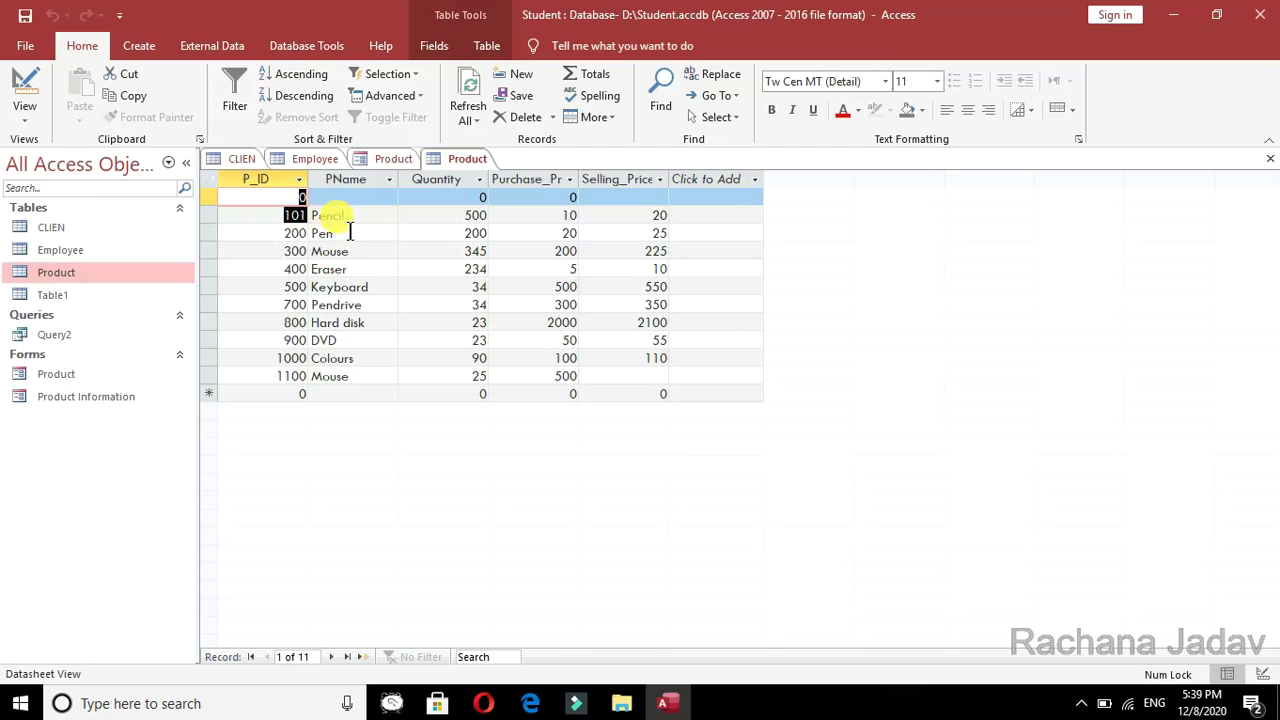
pyautogui.moveTo(338, 216); pyautogui.dragTo(331, 223)
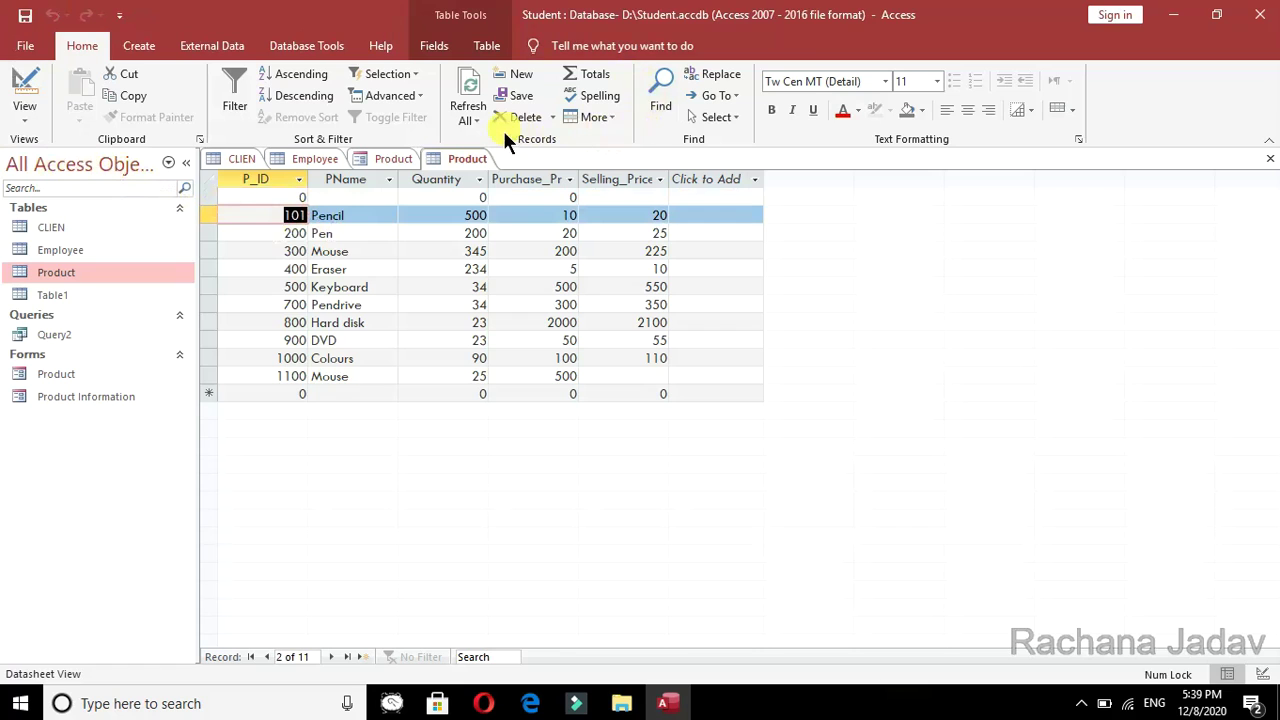
pyautogui.click(1270, 160)
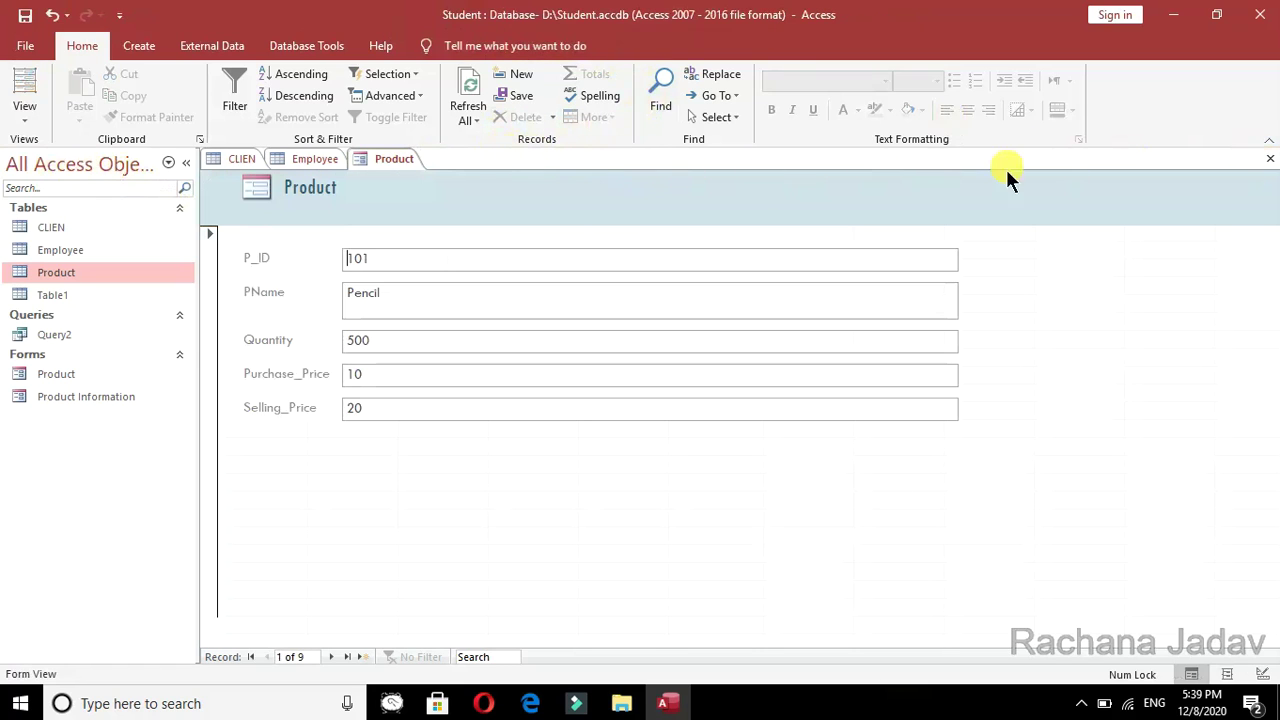
# Create a basic report from the Product table and hide its Property Sheet.
pyautogui.click(138, 46)
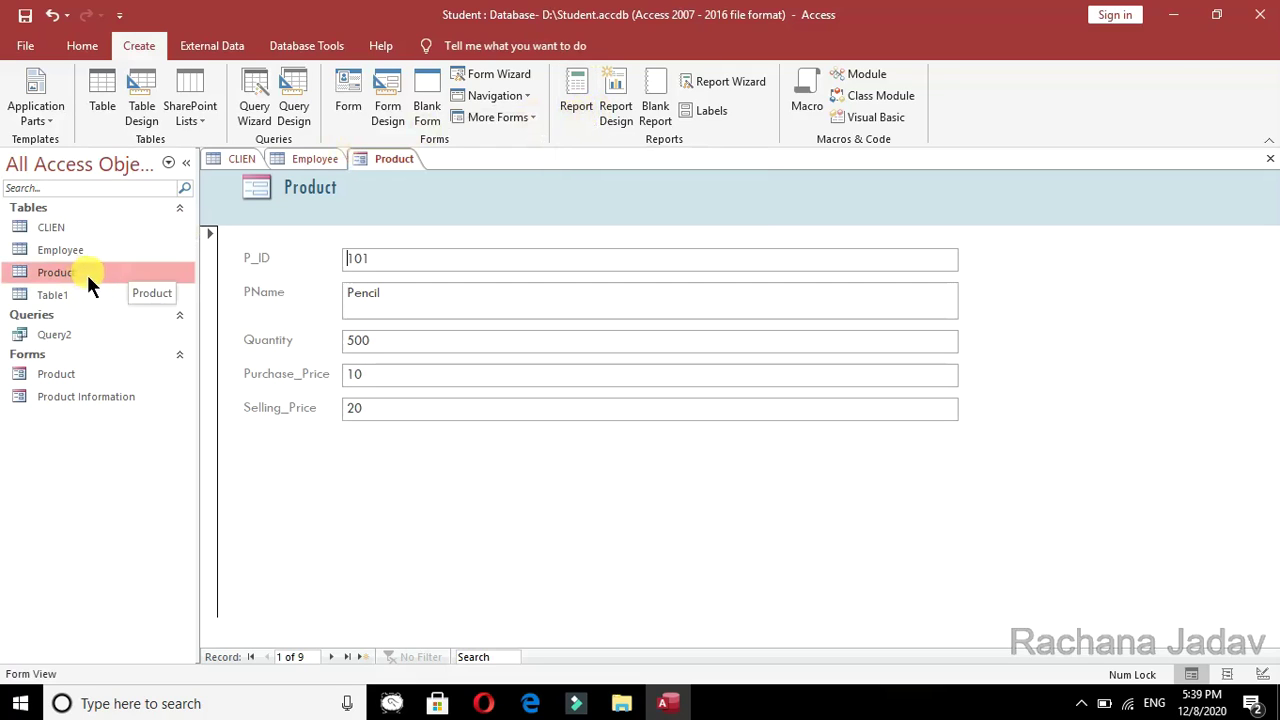
pyautogui.click(577, 124)
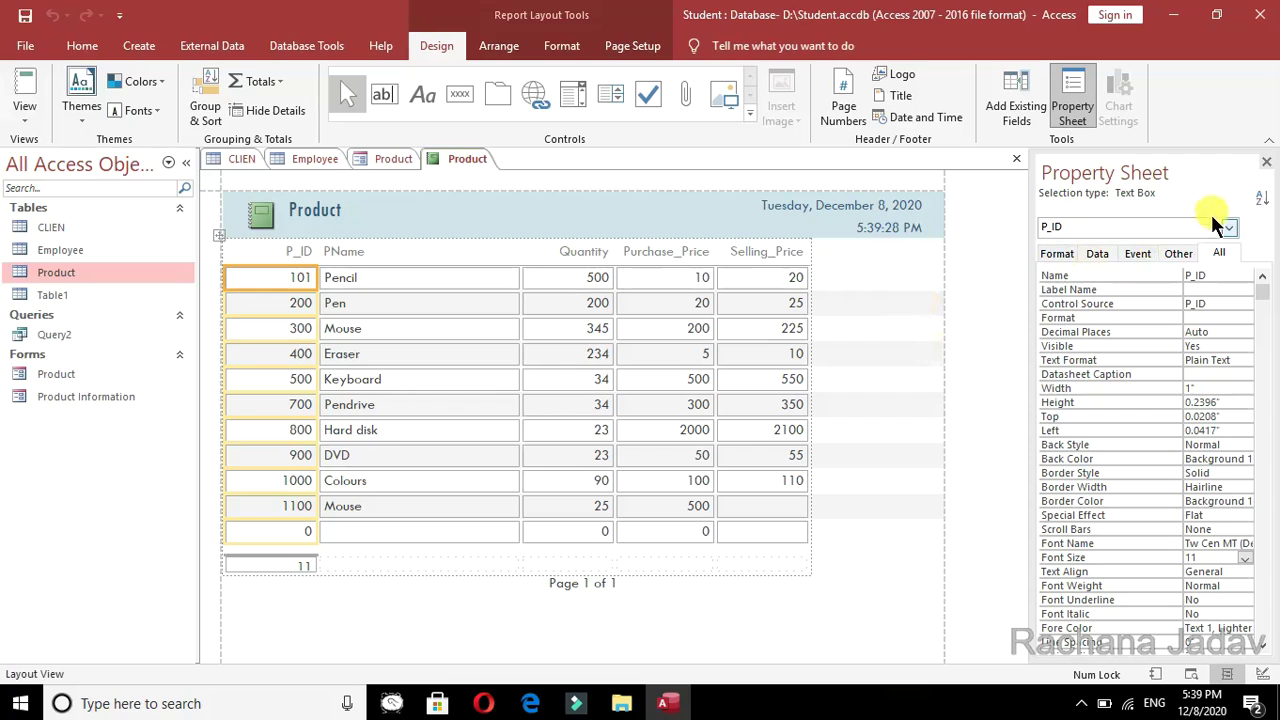
pyautogui.click(1265, 162)
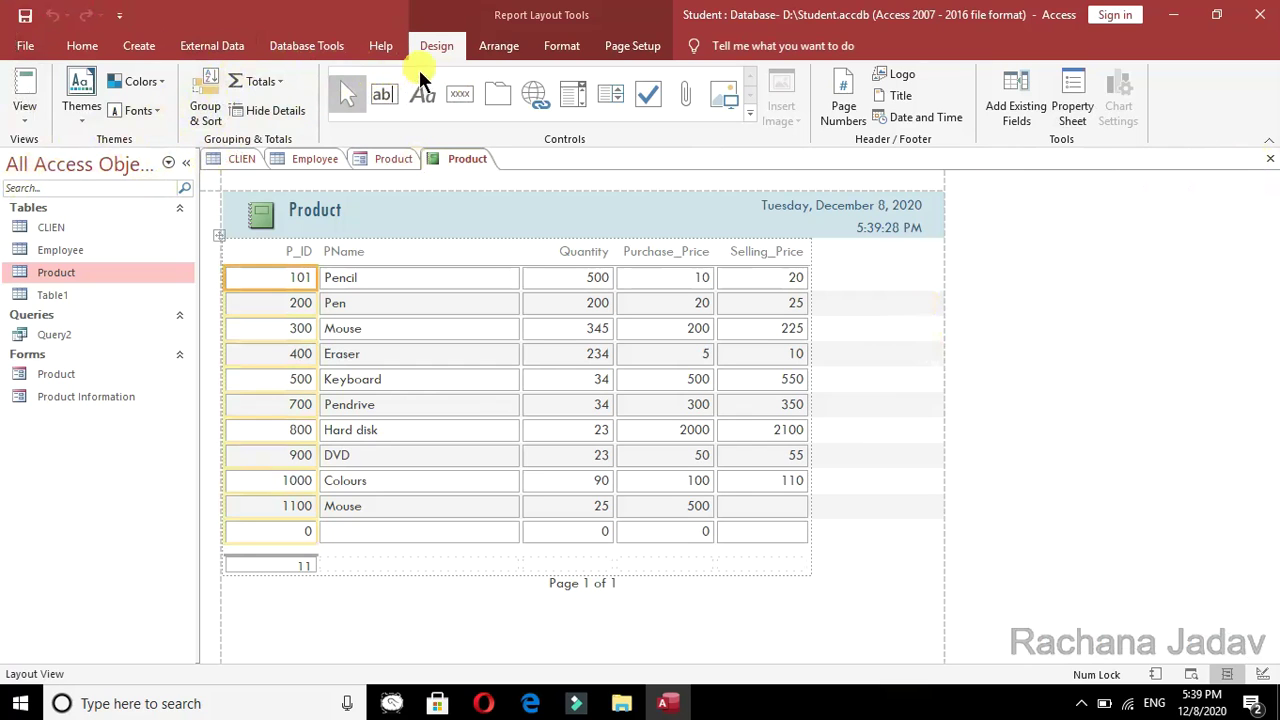
# Start a Report Wizard report with all fields of the Product table and no grouping levels.
pyautogui.click(136, 47)
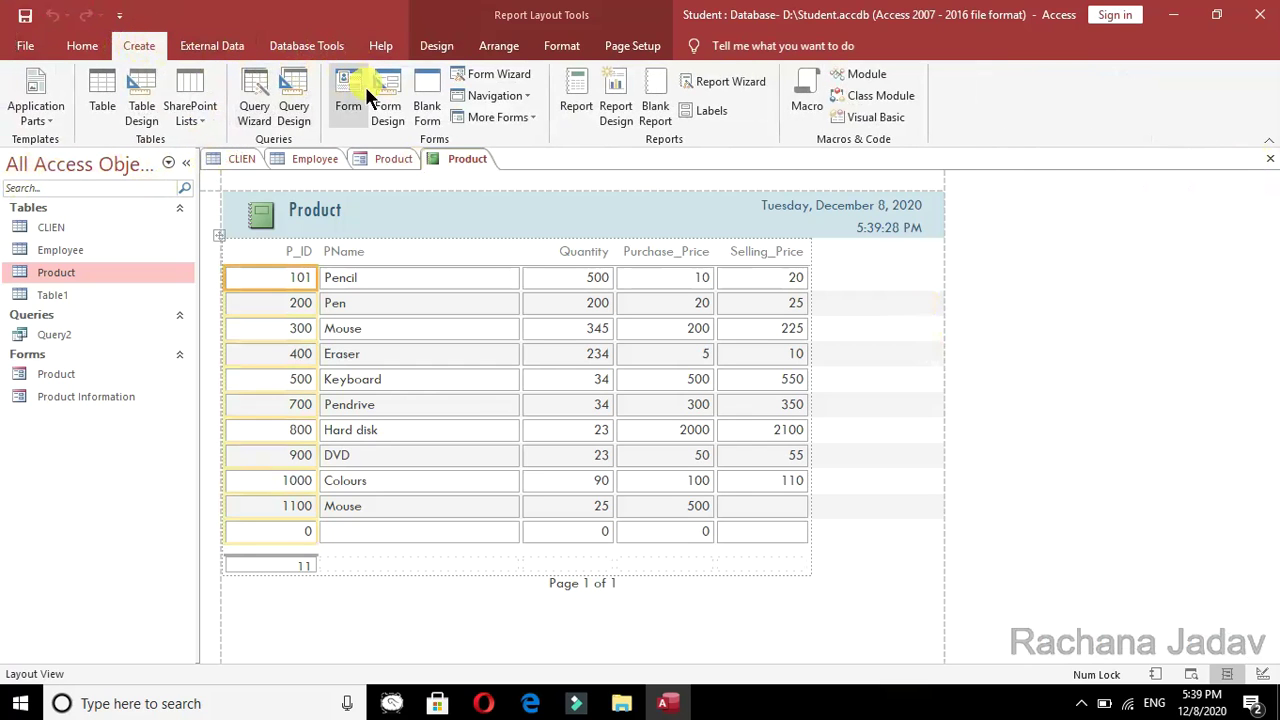
pyautogui.click(714, 82)
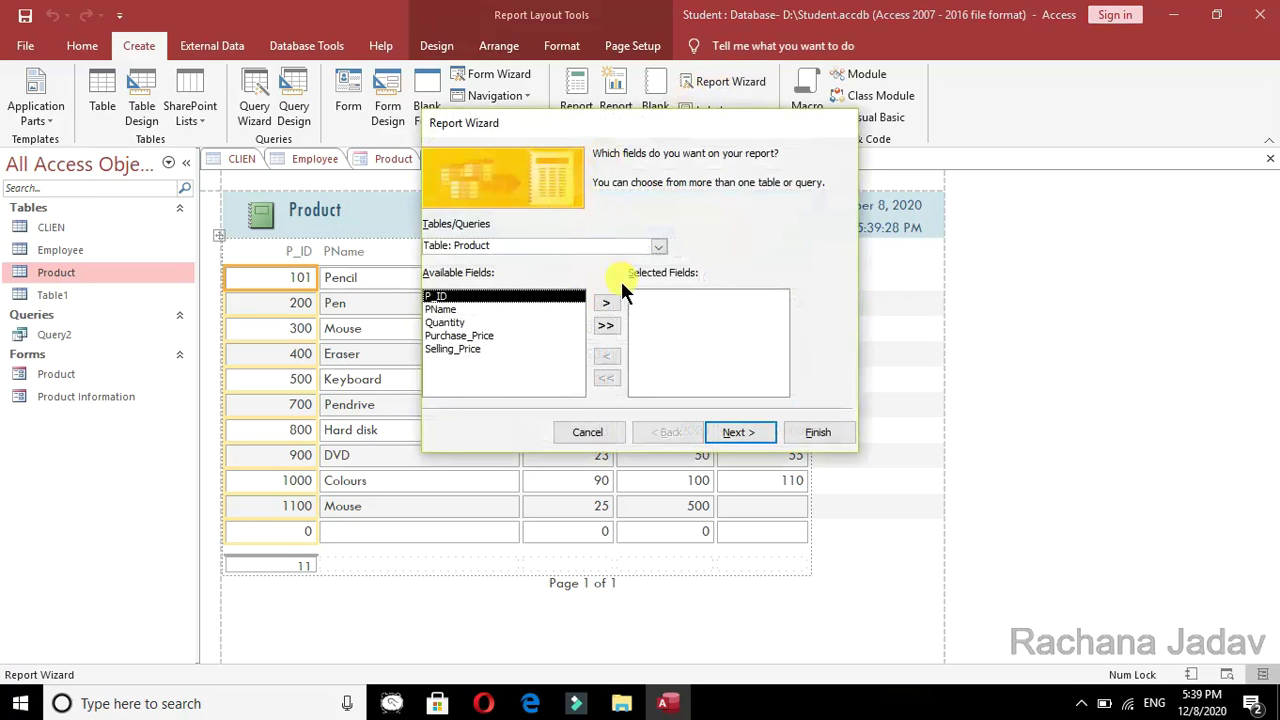
pyautogui.click(607, 325)
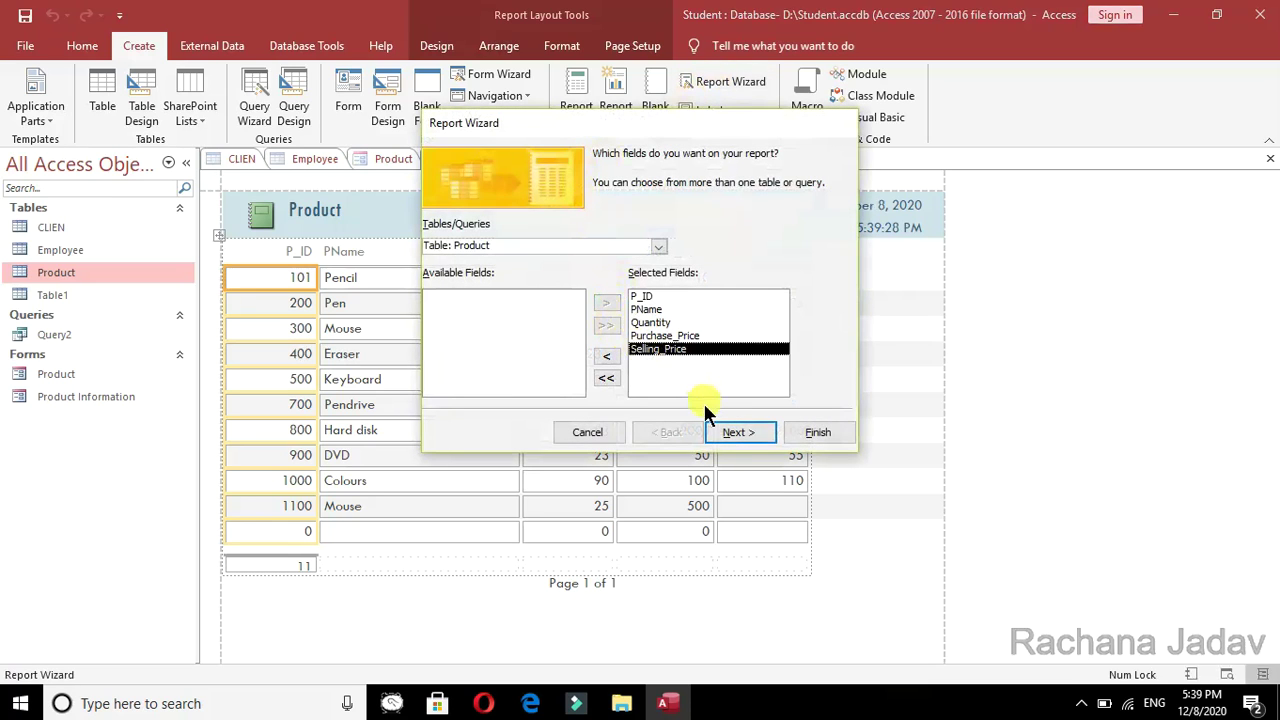
pyautogui.click(736, 432)
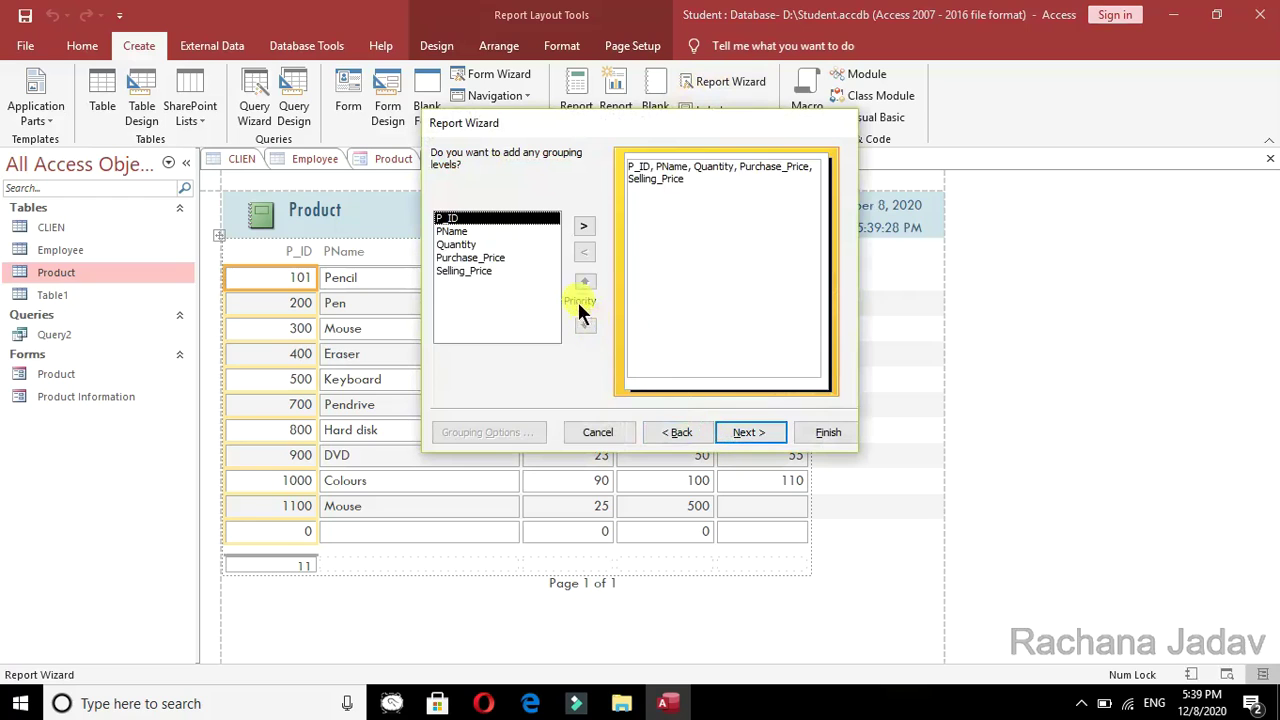
pyautogui.click(737, 432)
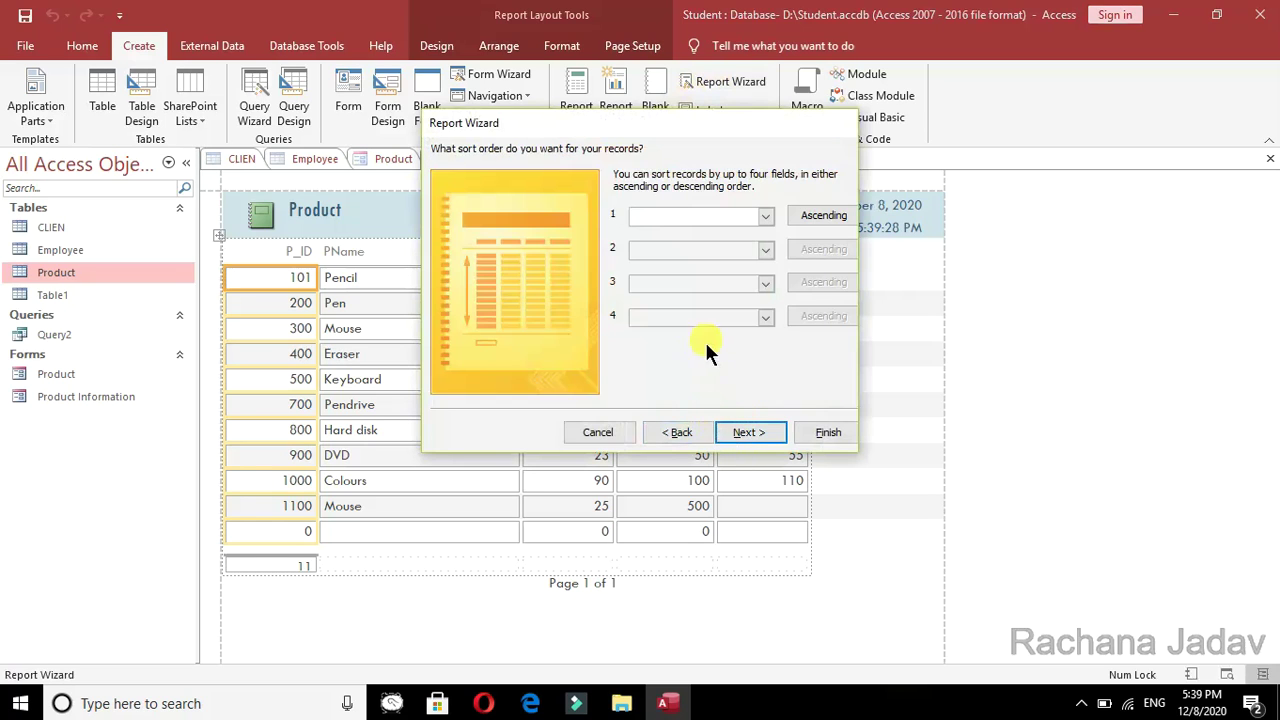
# Finish the wizard report without sorting, in Tabular layout and Portrait orientation, titled Product1, and preview it.
pyautogui.click(766, 216)
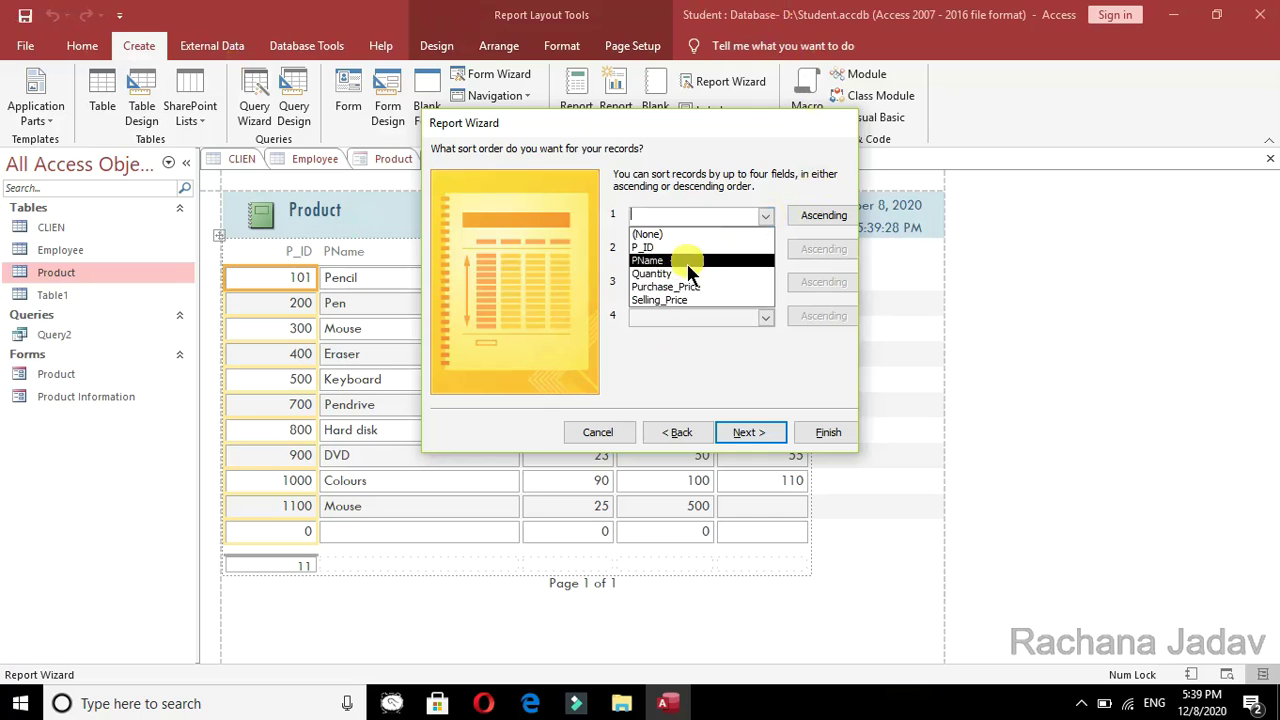
pyautogui.click(727, 392)
pyautogui.click(757, 436)
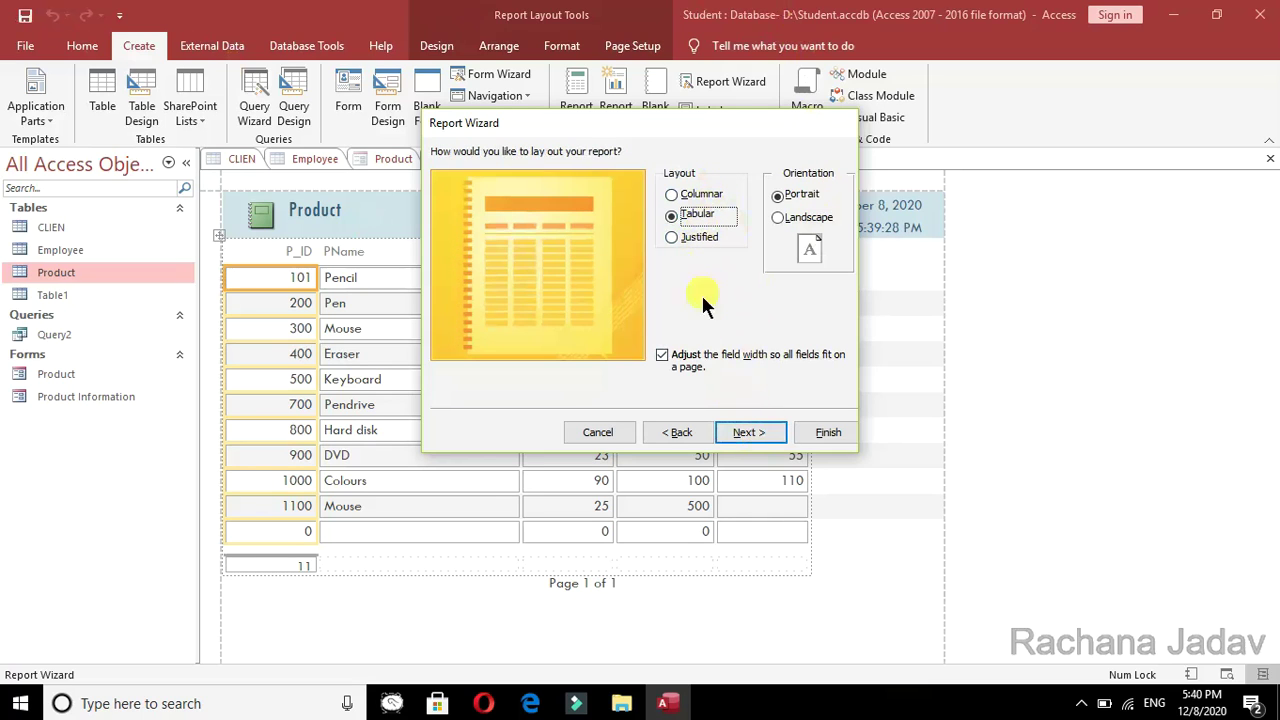
pyautogui.click(752, 438)
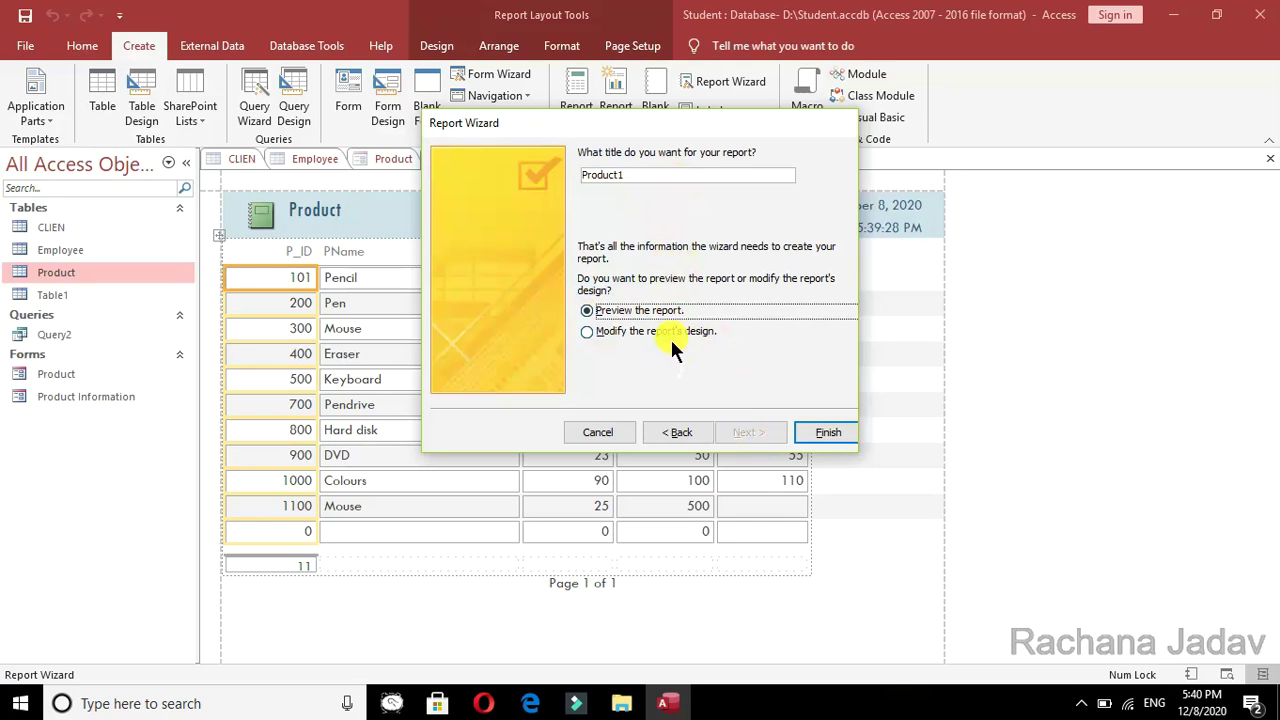
pyautogui.click(828, 432)
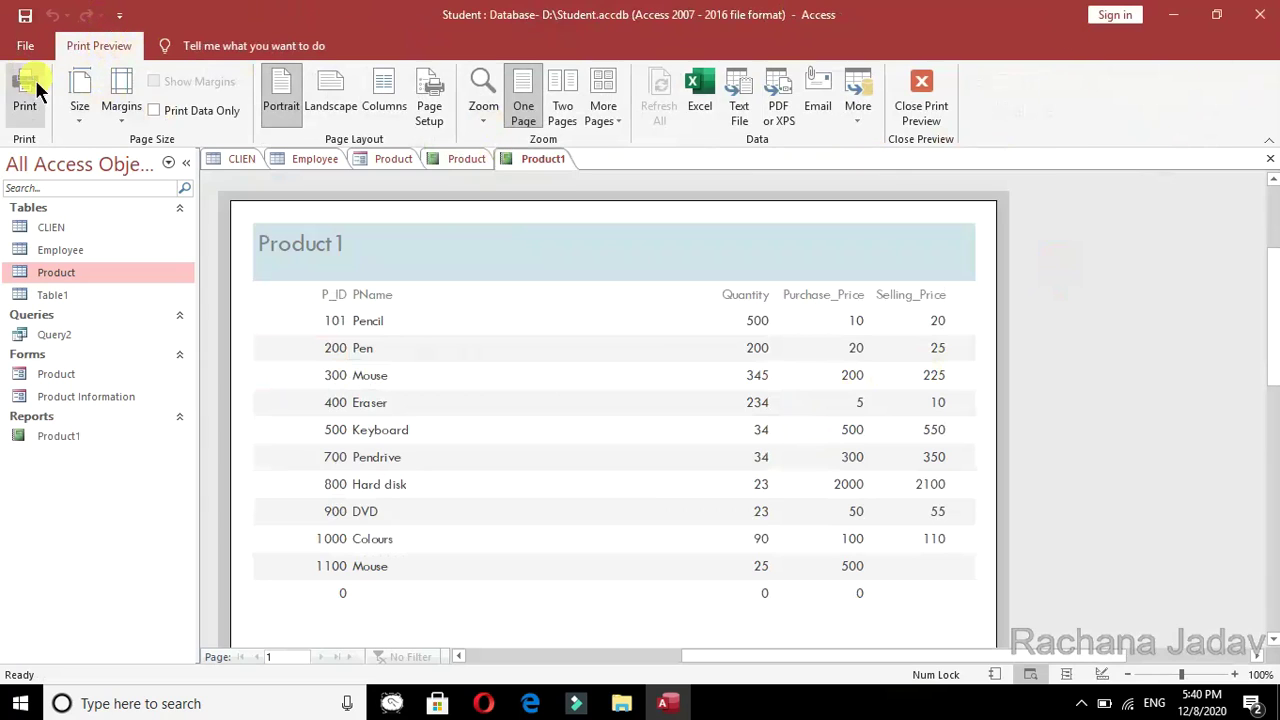
# Review the Product1 report in Report View and Print Preview, and close the preview.
pyautogui.click(920, 112)
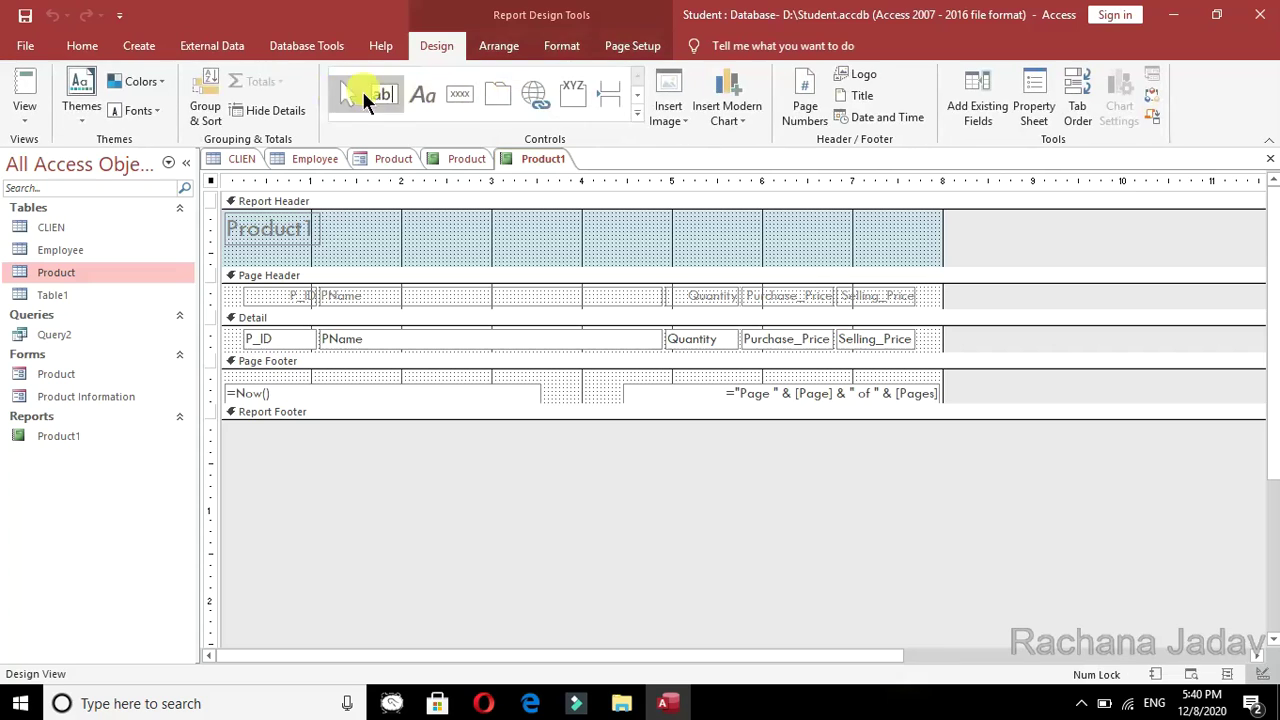
pyautogui.click(27, 112)
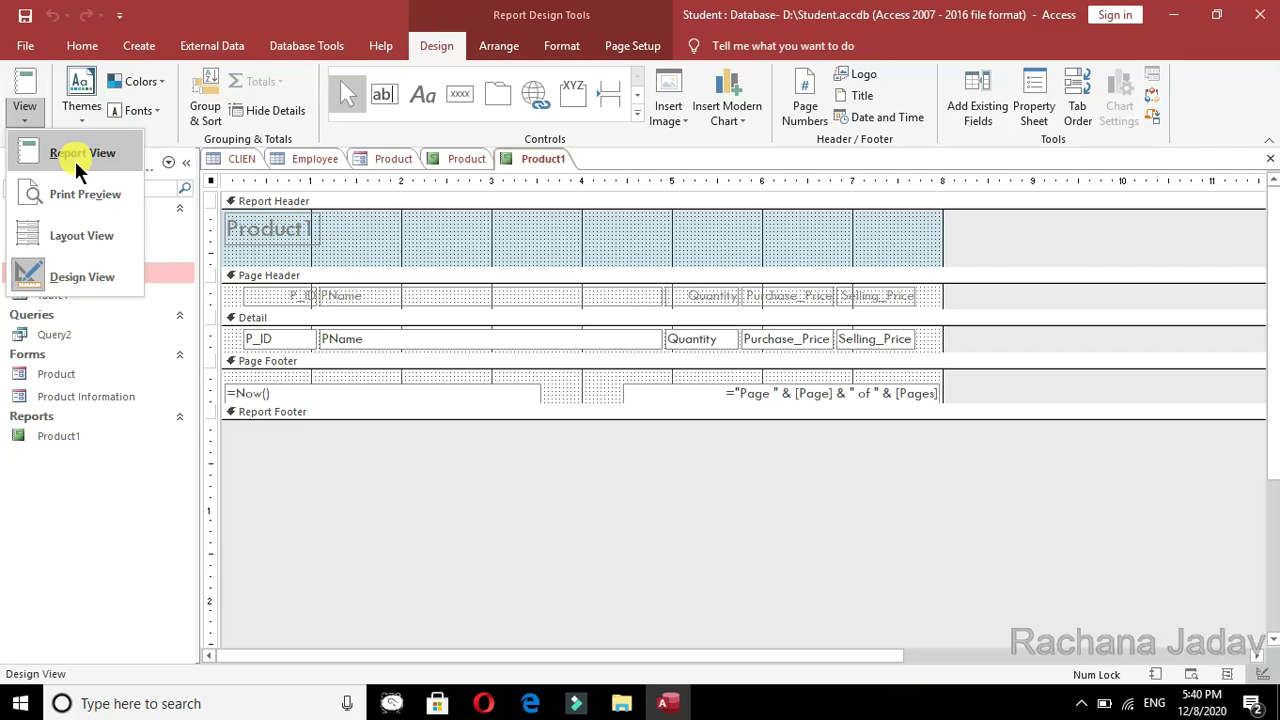
pyautogui.click(74, 158)
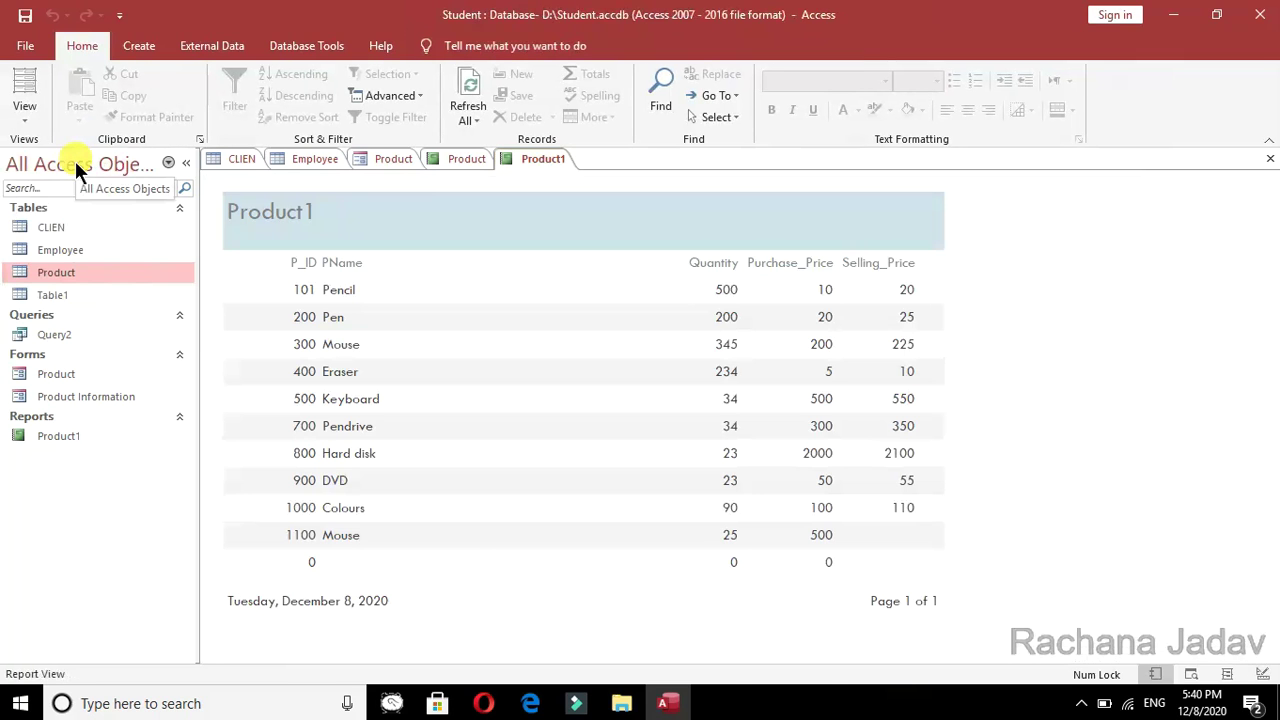
pyautogui.click(28, 118)
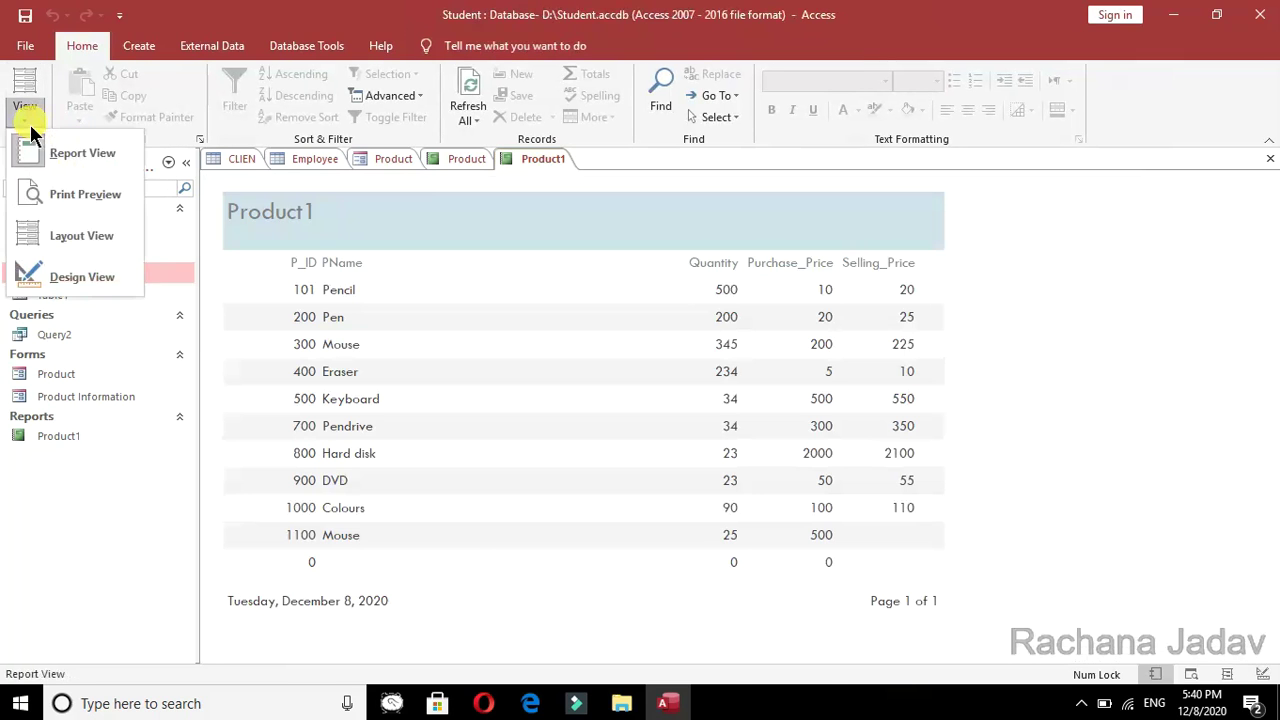
pyautogui.click(63, 197)
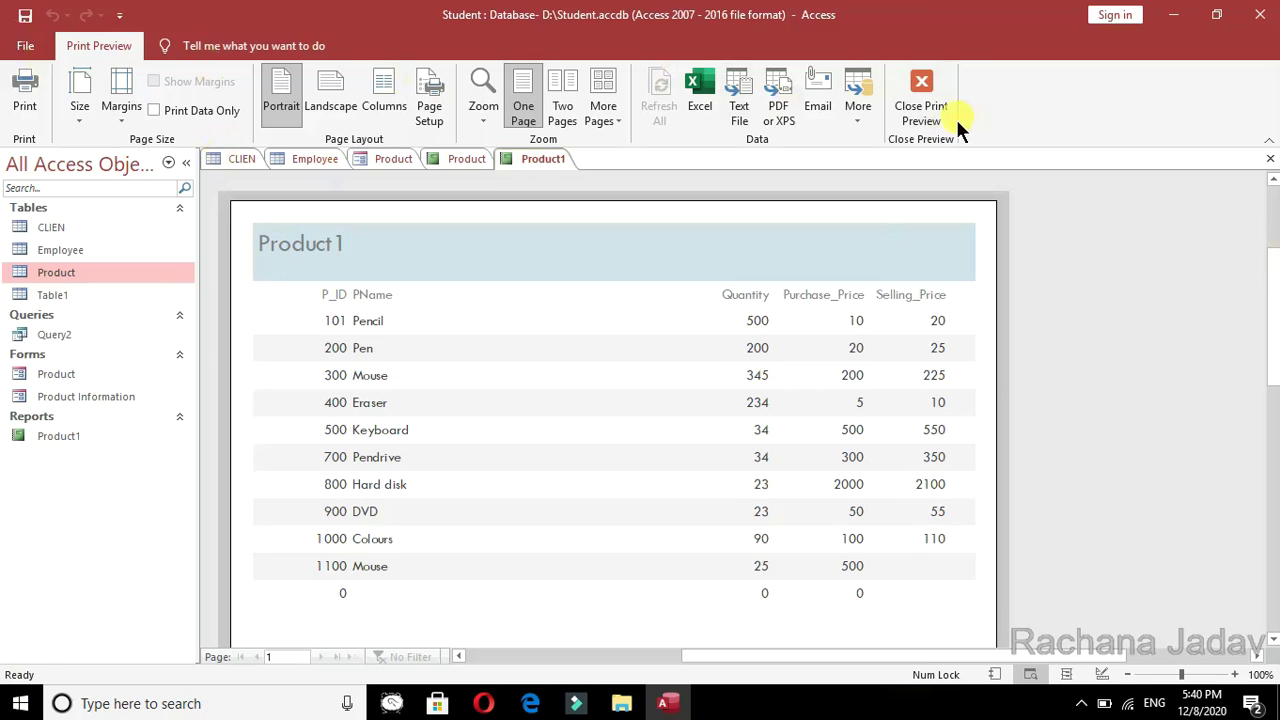
pyautogui.click(922, 112)
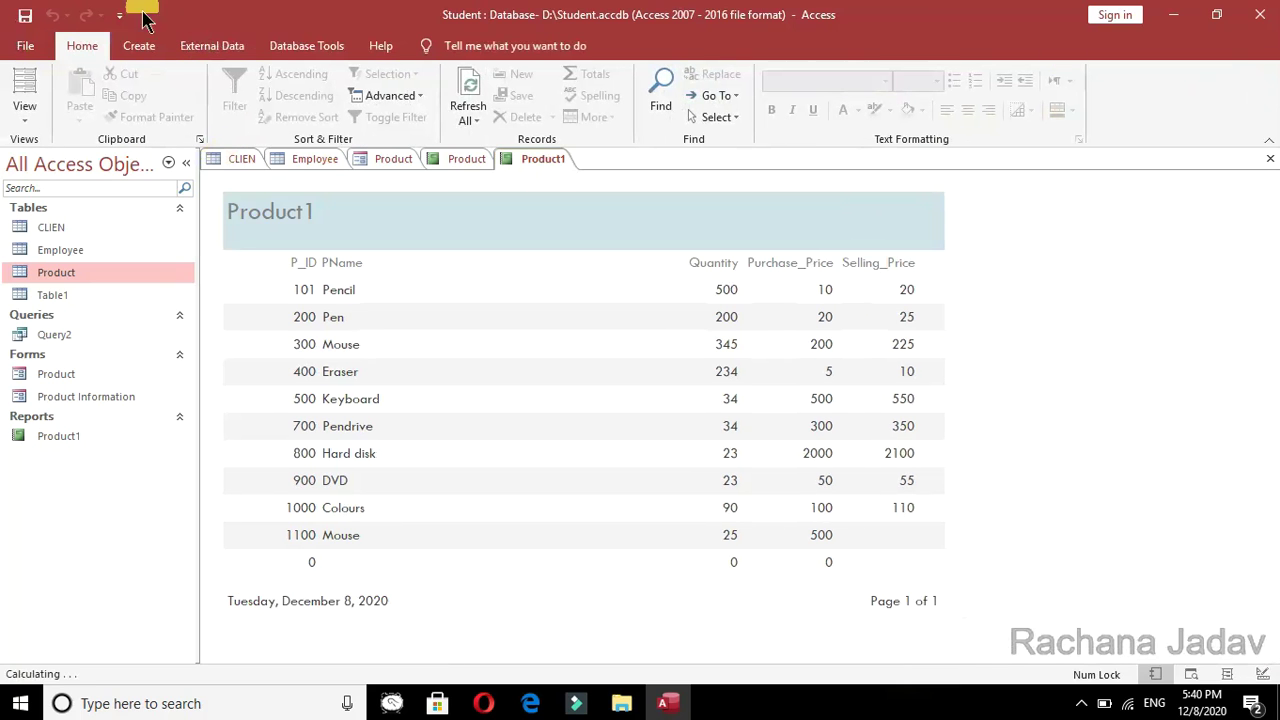
# Switch the Product1 report to Layout View, apply the Grayscale color scheme and select the PName column heading.
pyautogui.click(24, 110)
pyautogui.click(60, 238)
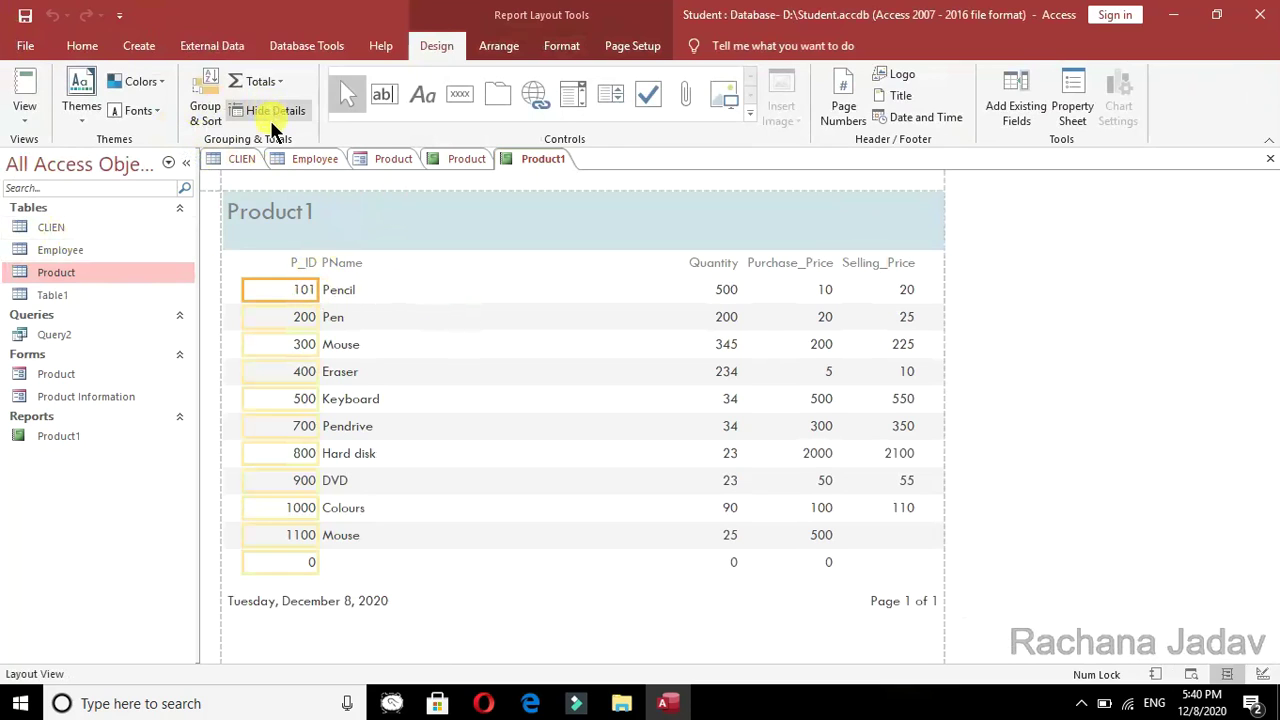
pyautogui.click(137, 91)
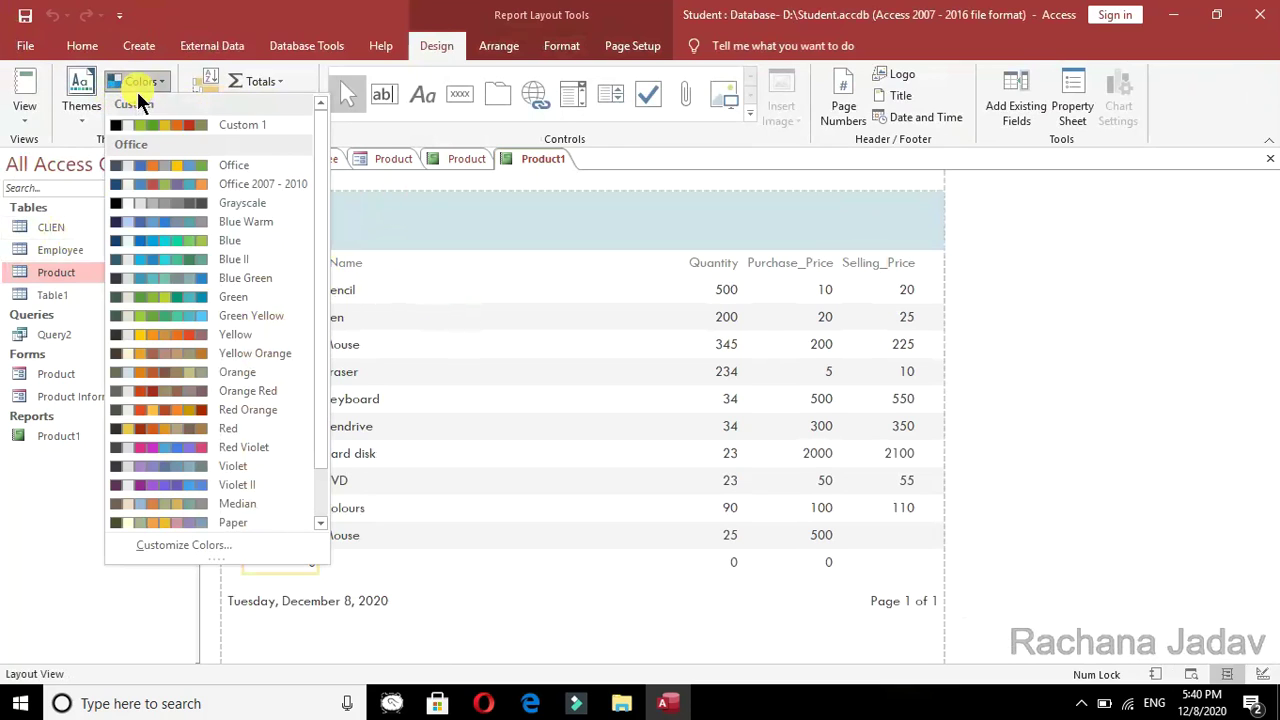
pyautogui.click(151, 202)
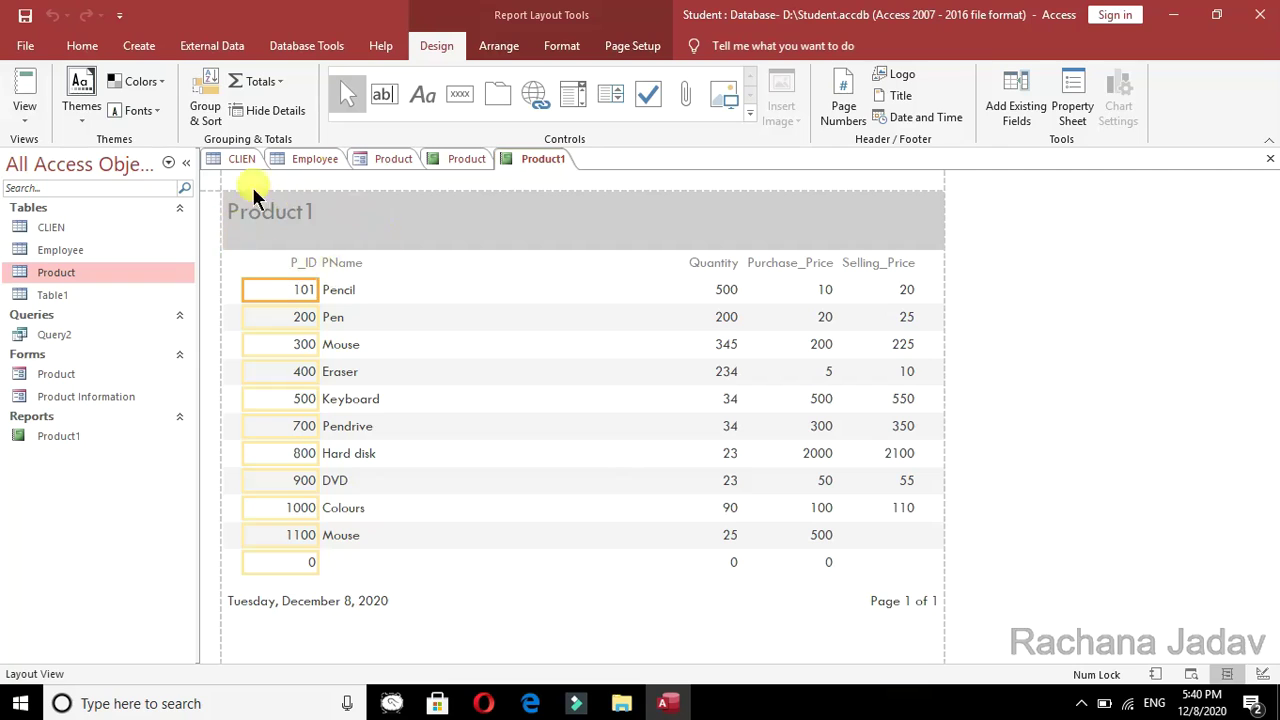
pyautogui.click(437, 267)
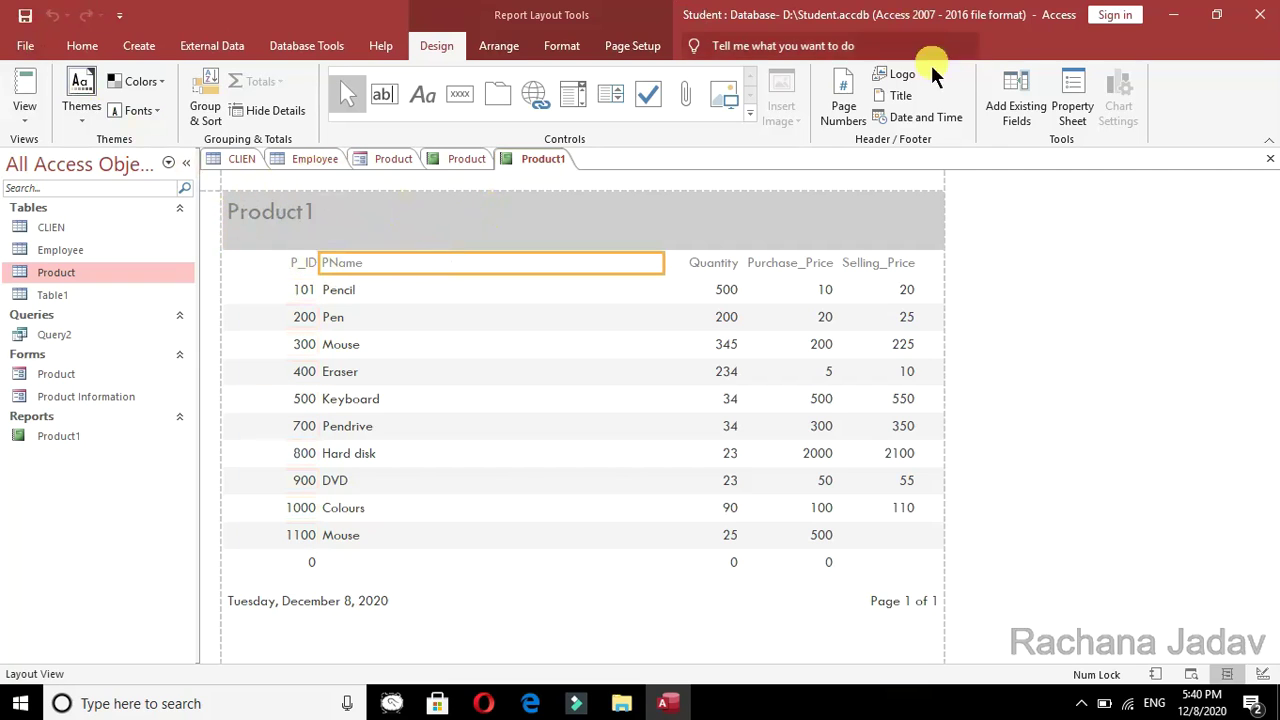
# Try Picture1 from the Pictures folder as the report's background image, and undo it.
pyautogui.click(555, 50)
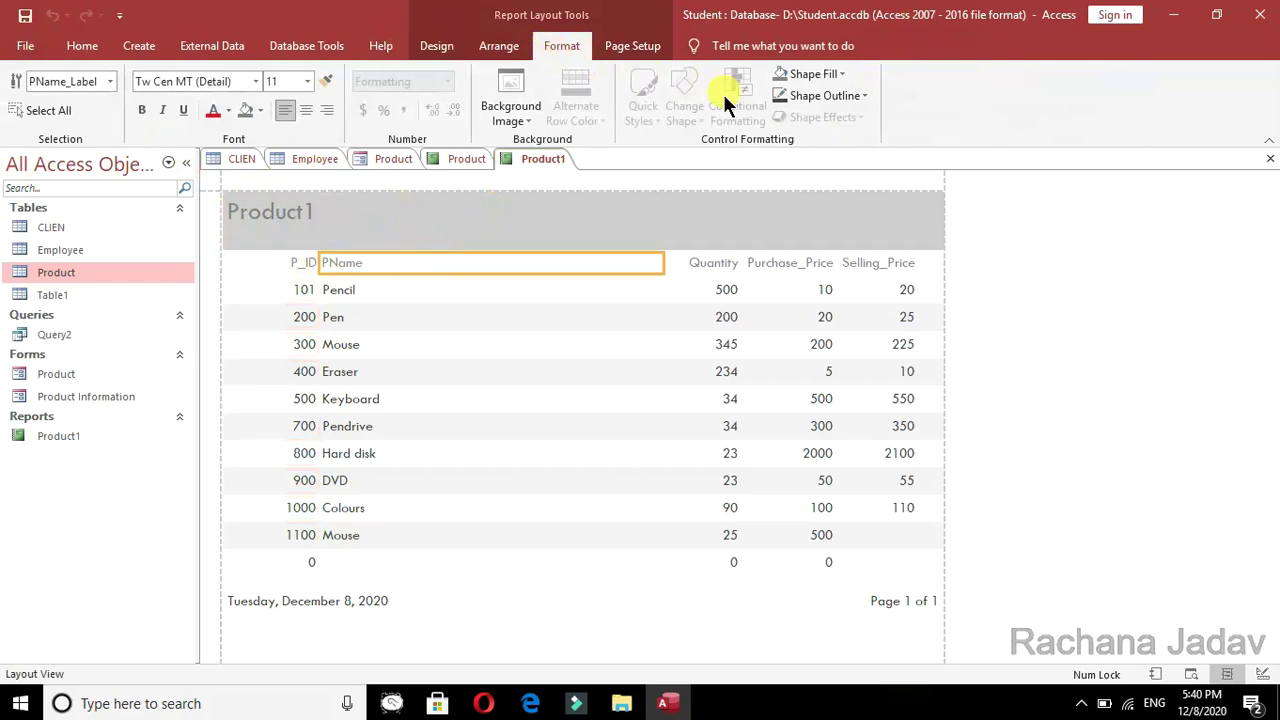
pyautogui.click(520, 111)
pyautogui.click(545, 142)
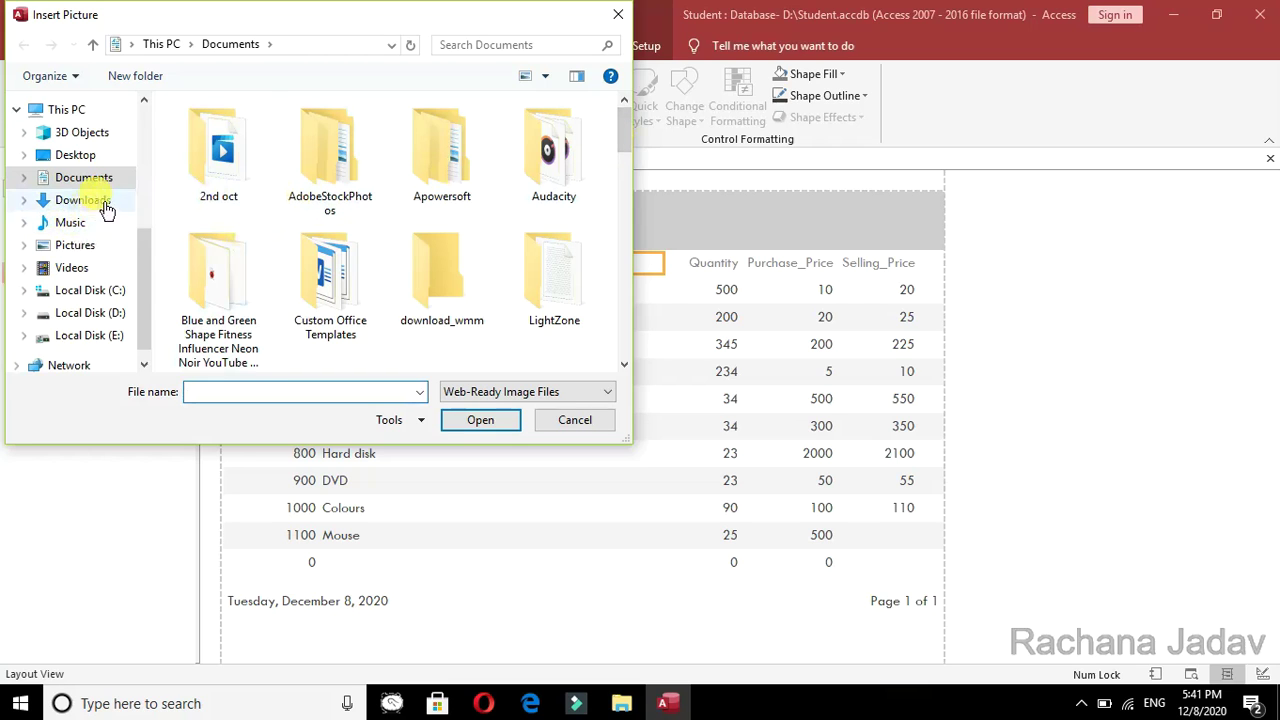
pyautogui.click(85, 246)
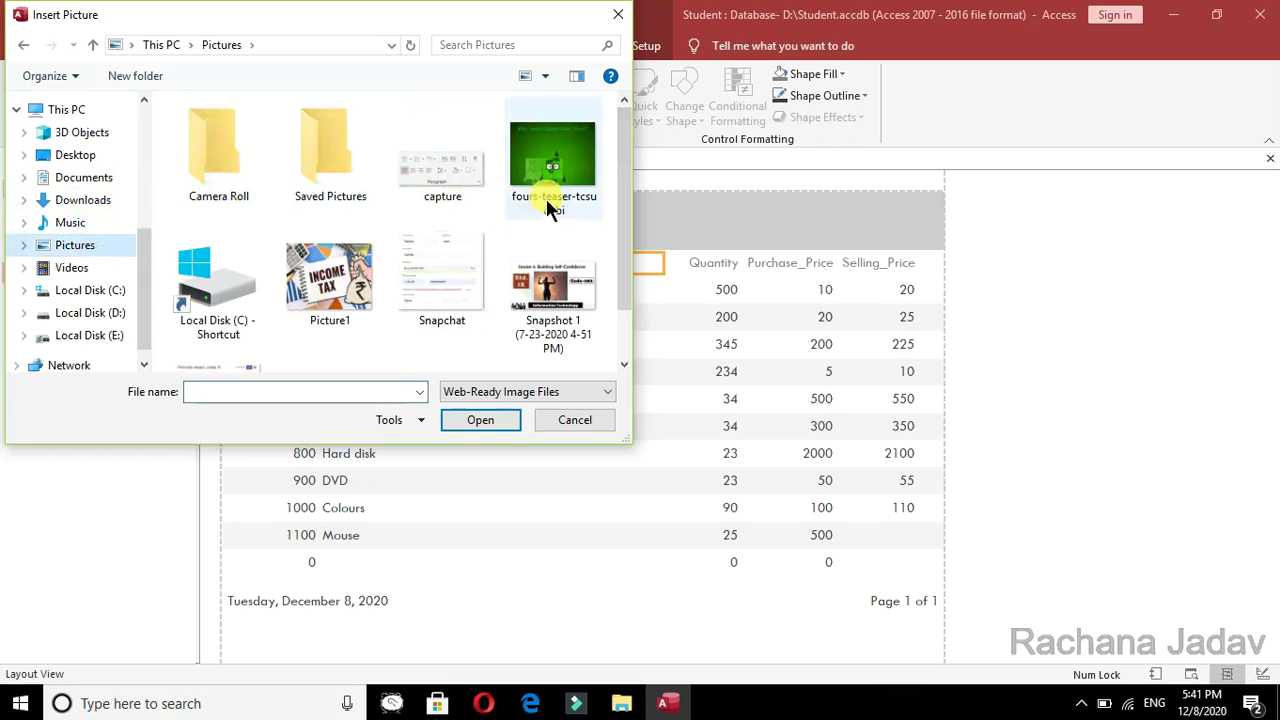
pyautogui.click(330, 282)
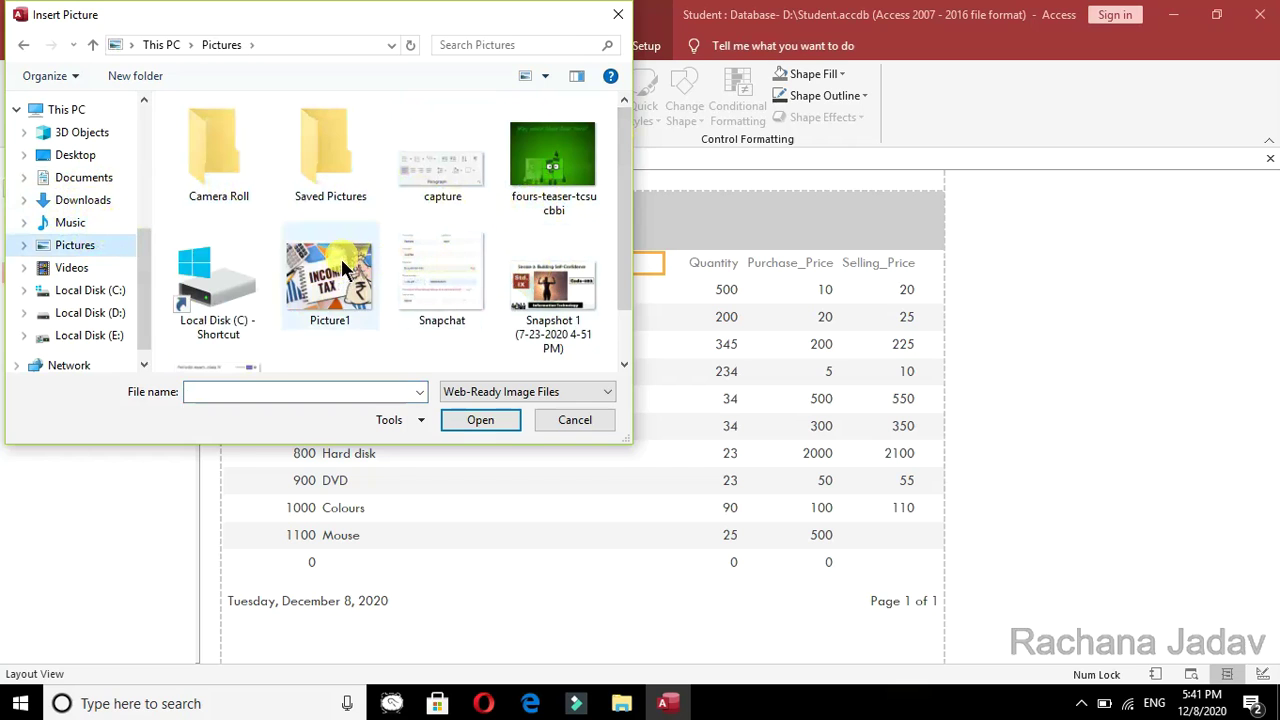
pyautogui.click(486, 417)
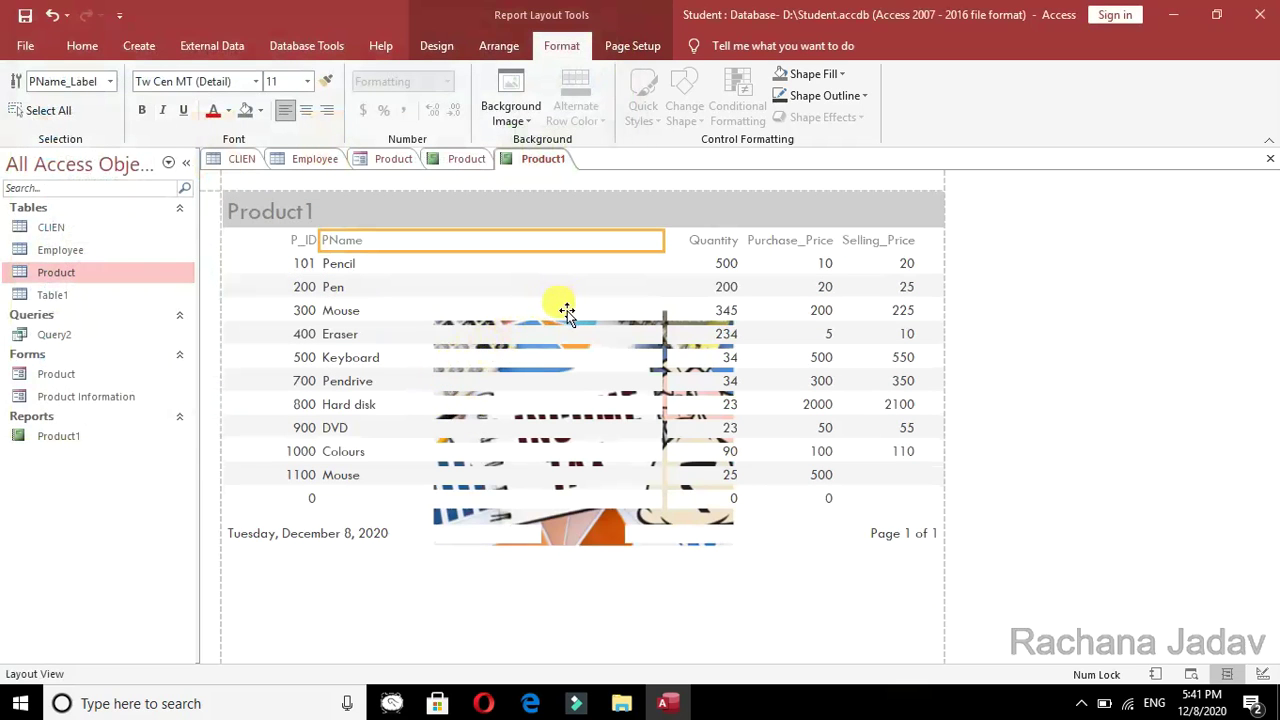
pyautogui.hotkey('ctrl', 'z')
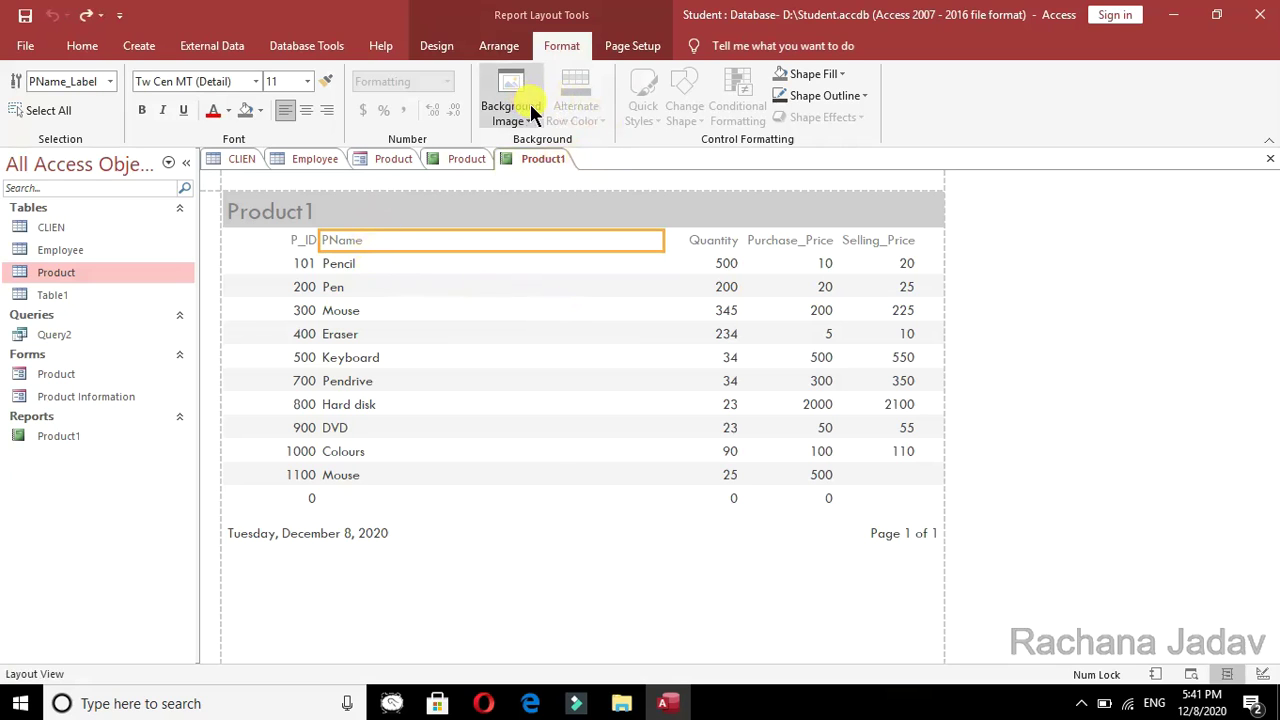
# Give the PName column heading a black shape outline.
pyautogui.click(811, 95)
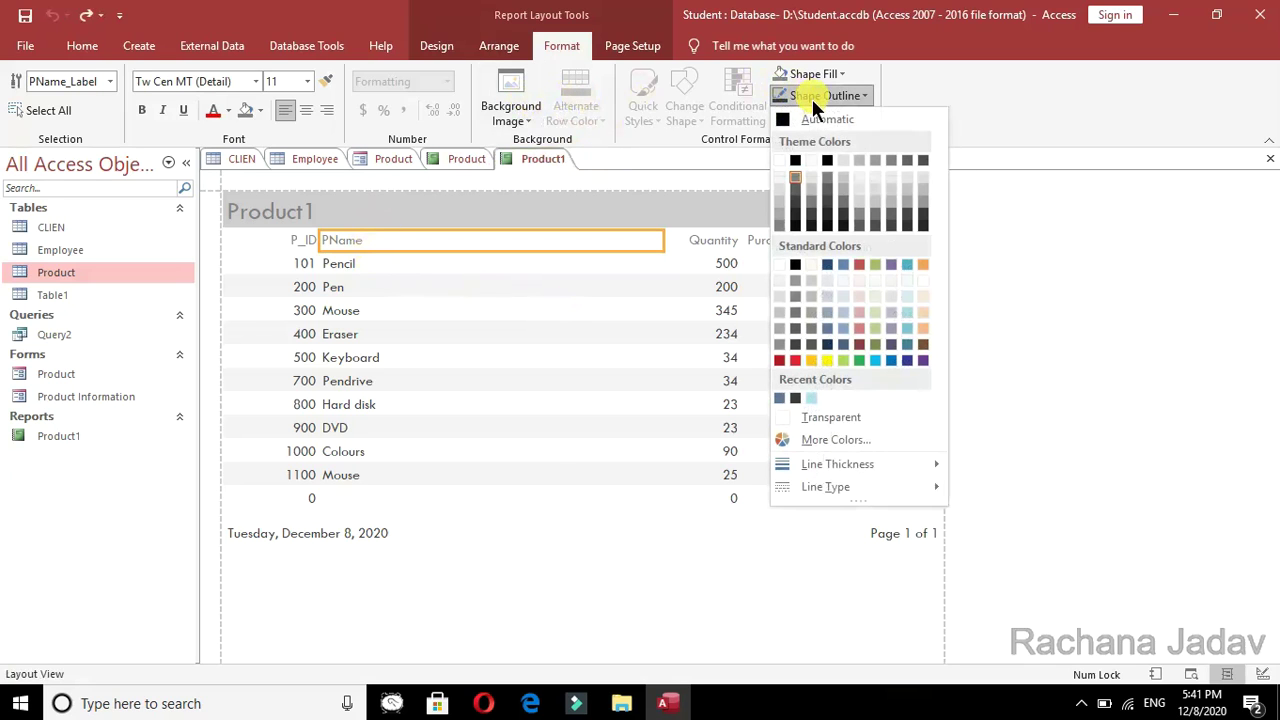
pyautogui.click(826, 160)
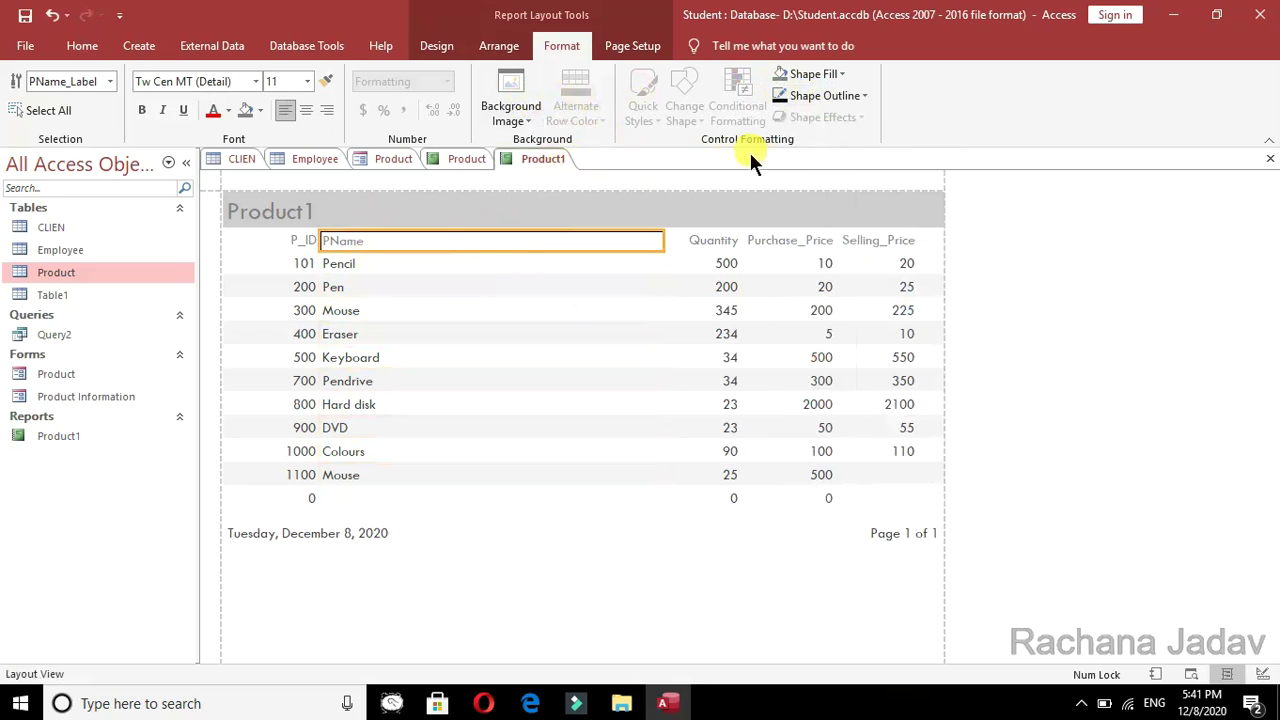
# Try a gold shape fill on the PName column heading, and undo it.
pyautogui.click(819, 77)
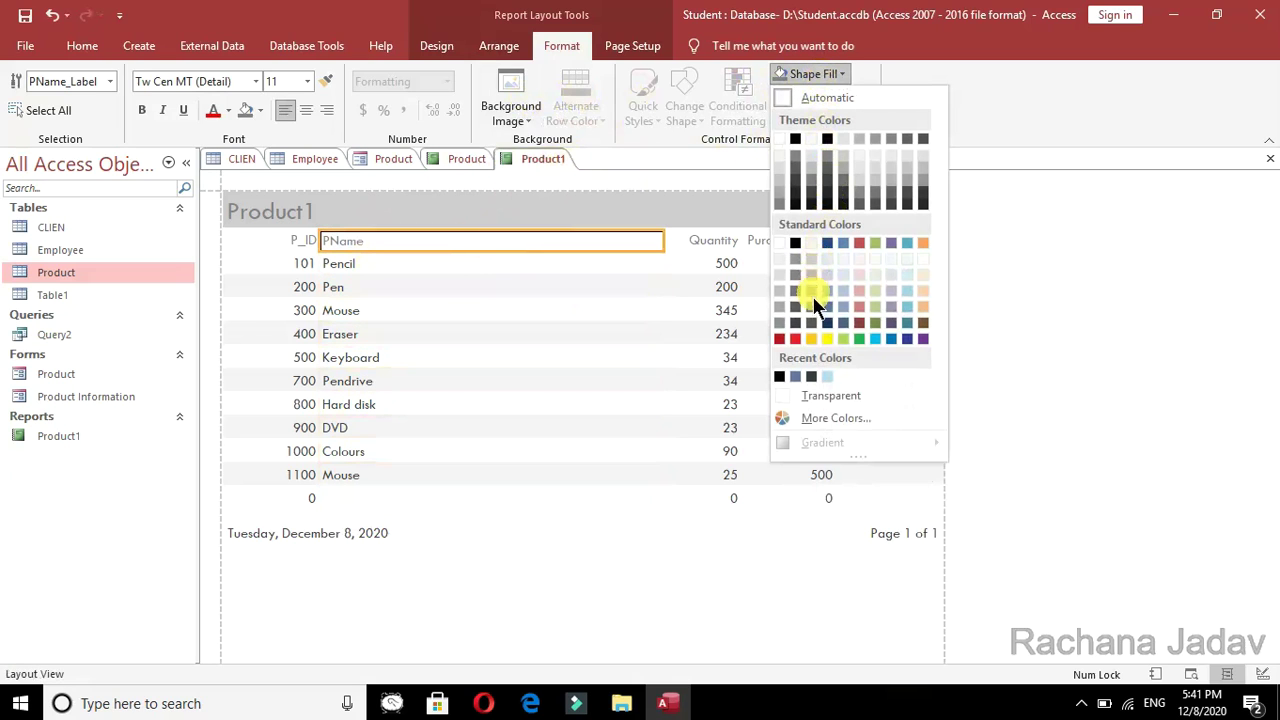
pyautogui.click(810, 340)
pyautogui.click(411, 313)
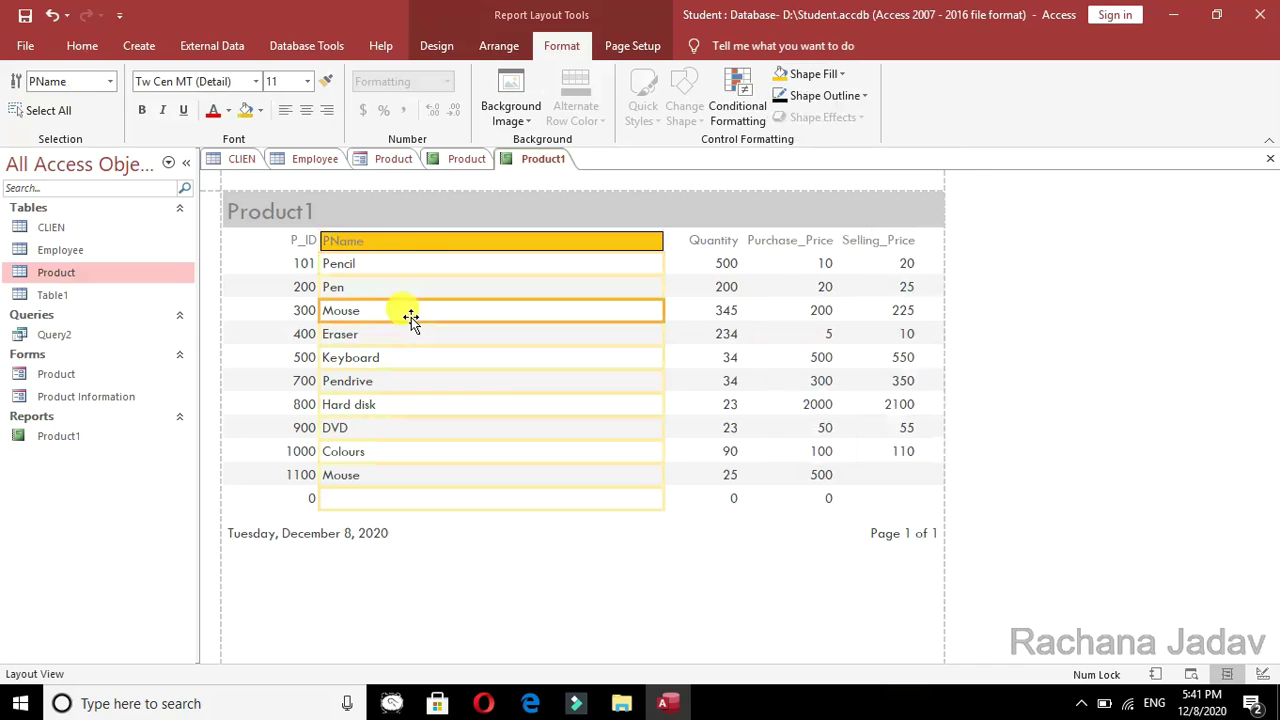
pyautogui.hotkey('ctrl', 'z')
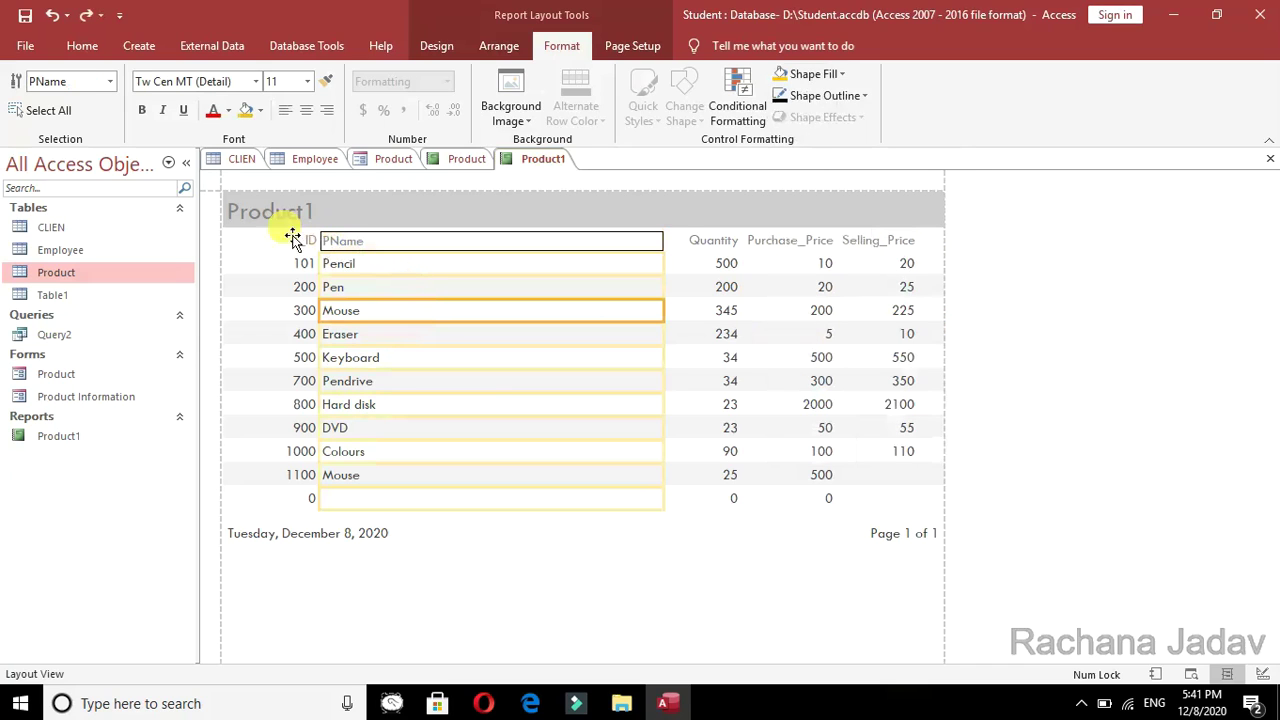
# Move the P_ID column heading slightly down, leaving its text as it is.
pyautogui.moveTo(257, 248); pyautogui.dragTo(259, 253)
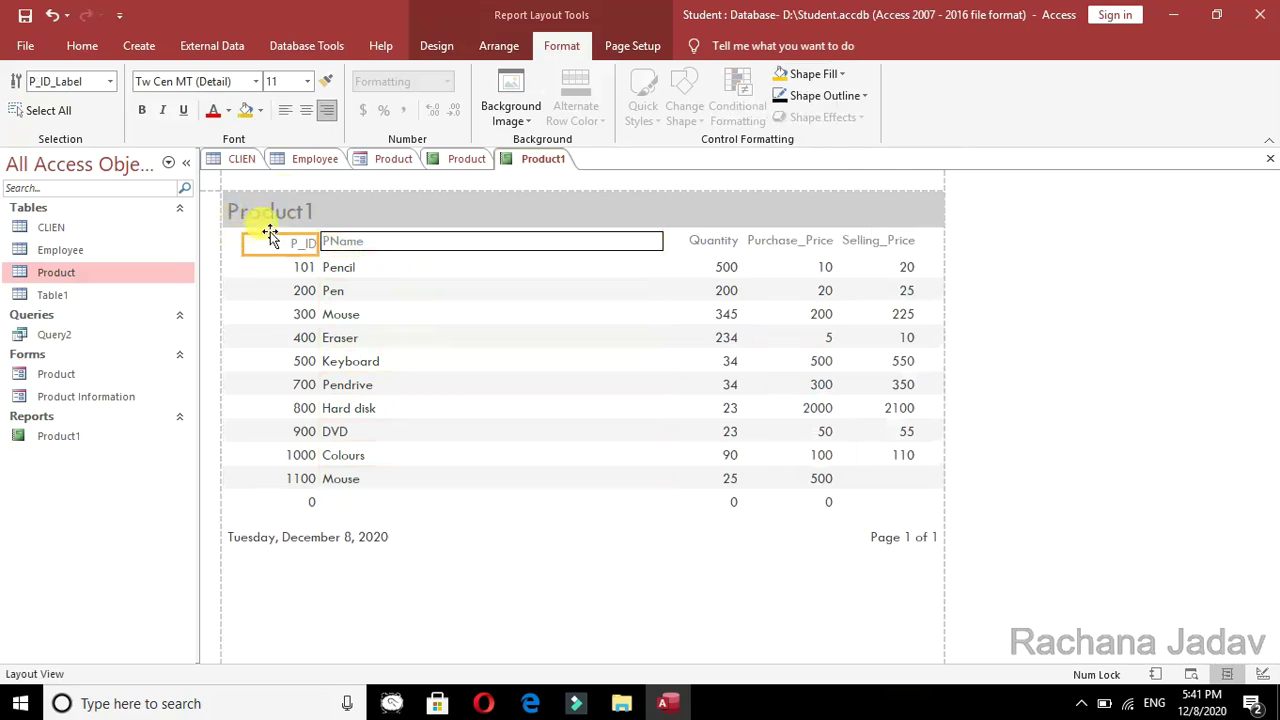
pyautogui.click(260, 250)
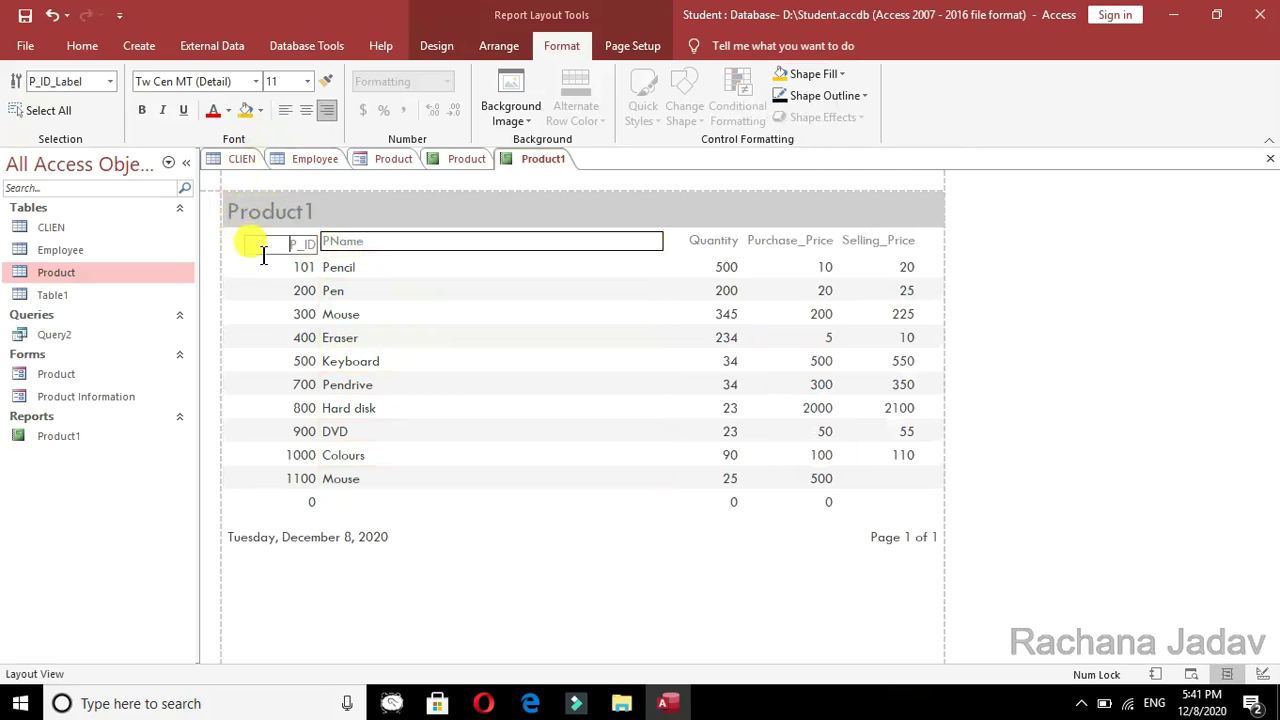
pyautogui.click(325, 267)
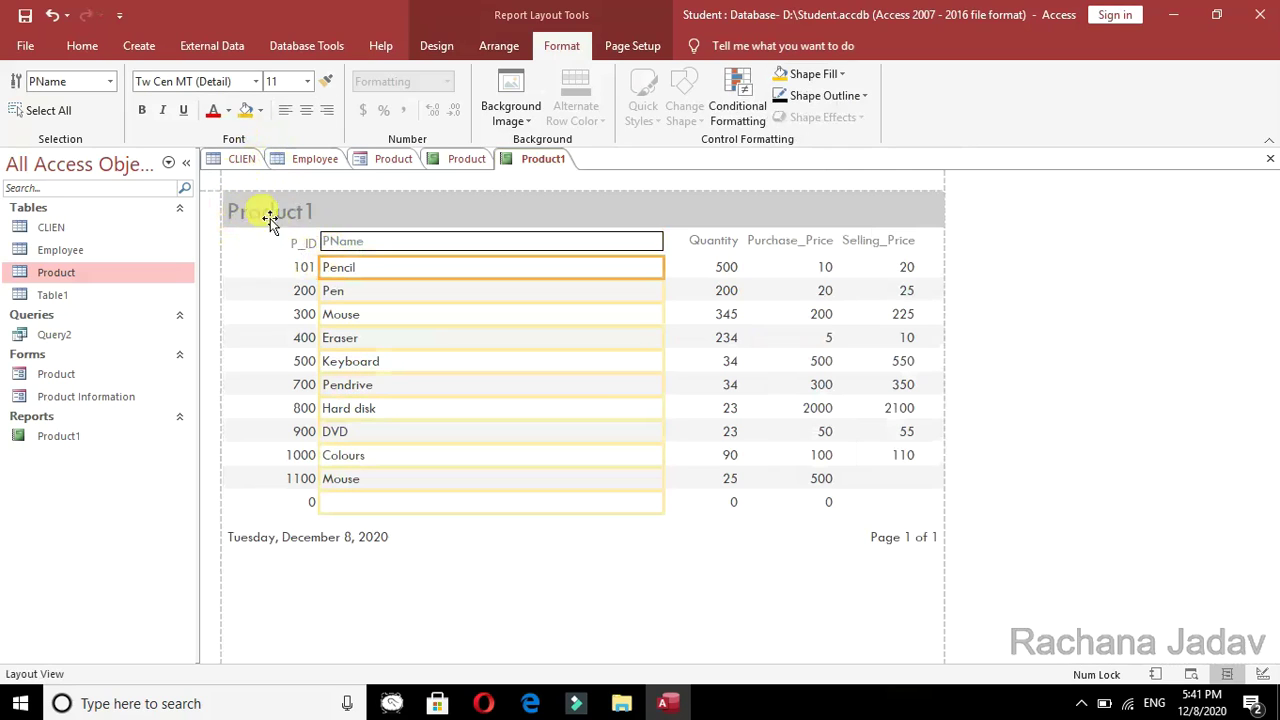
pyautogui.click(83, 47)
pyautogui.click(28, 110)
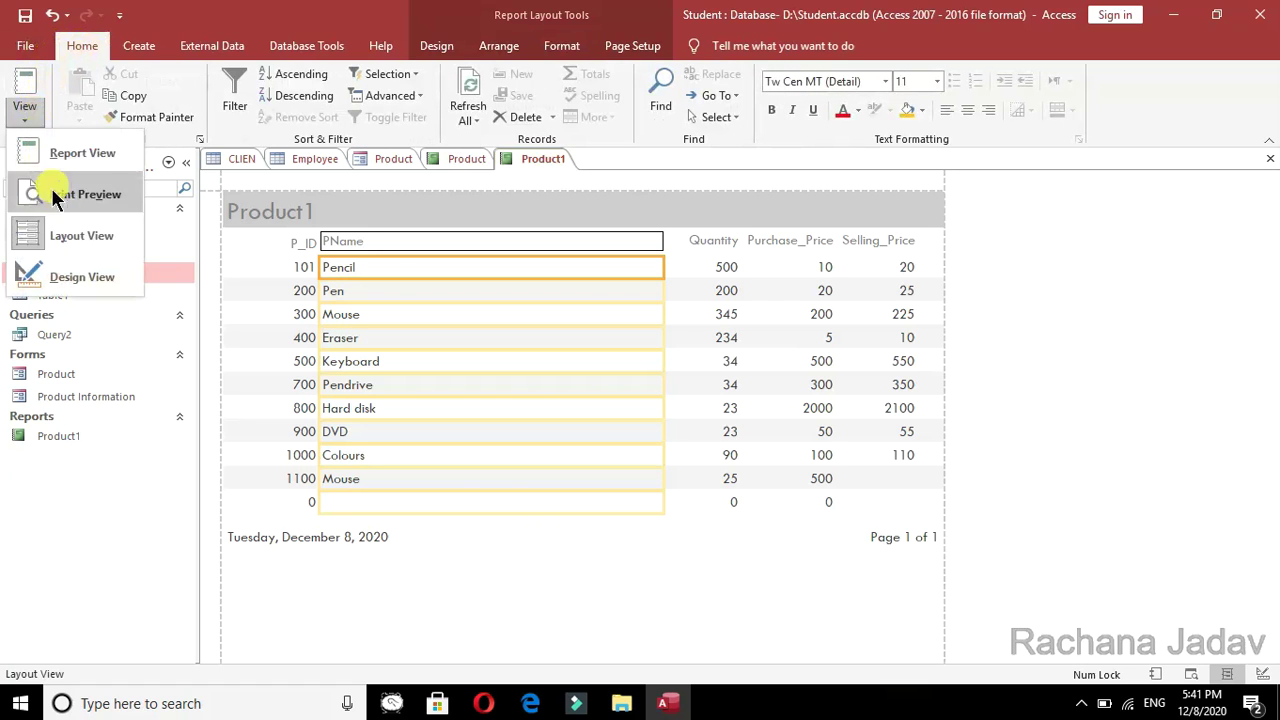
pyautogui.click(60, 232)
pyautogui.click(250, 214)
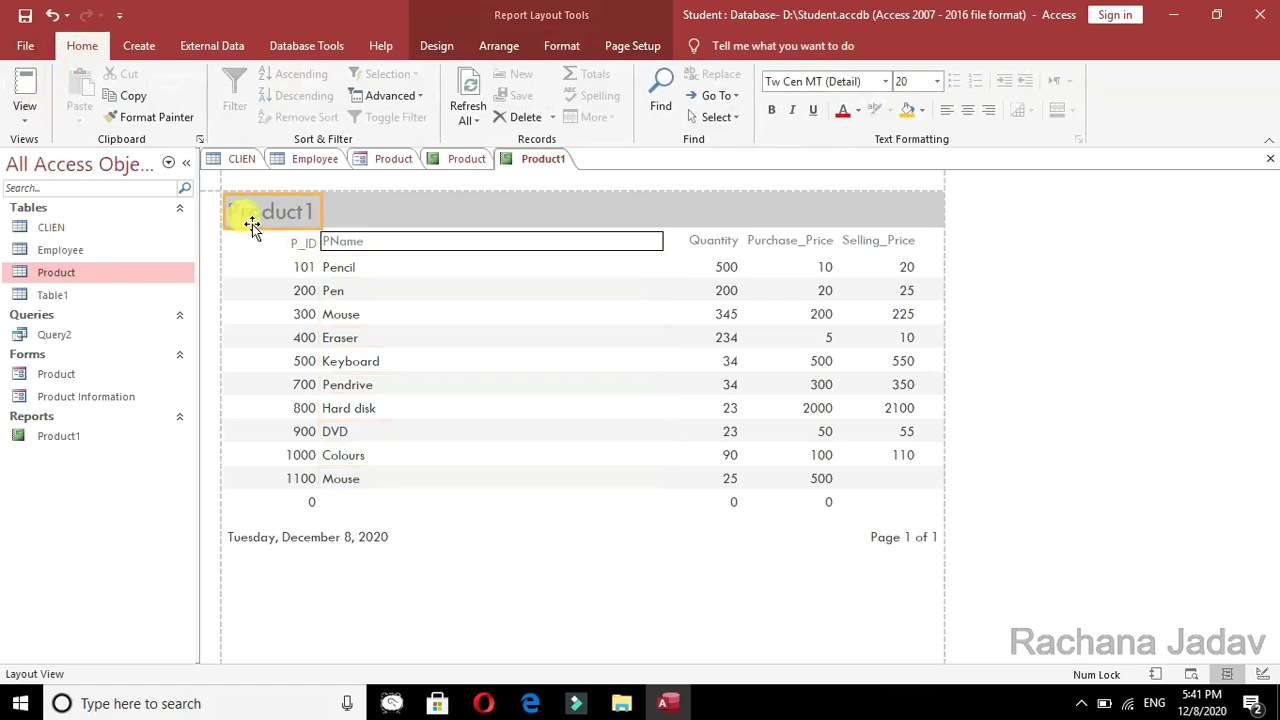
# Format the headings and data of the P_ID and PName columns together with red text, a gold background and the Arial Black font.
pyautogui.click(281, 252)
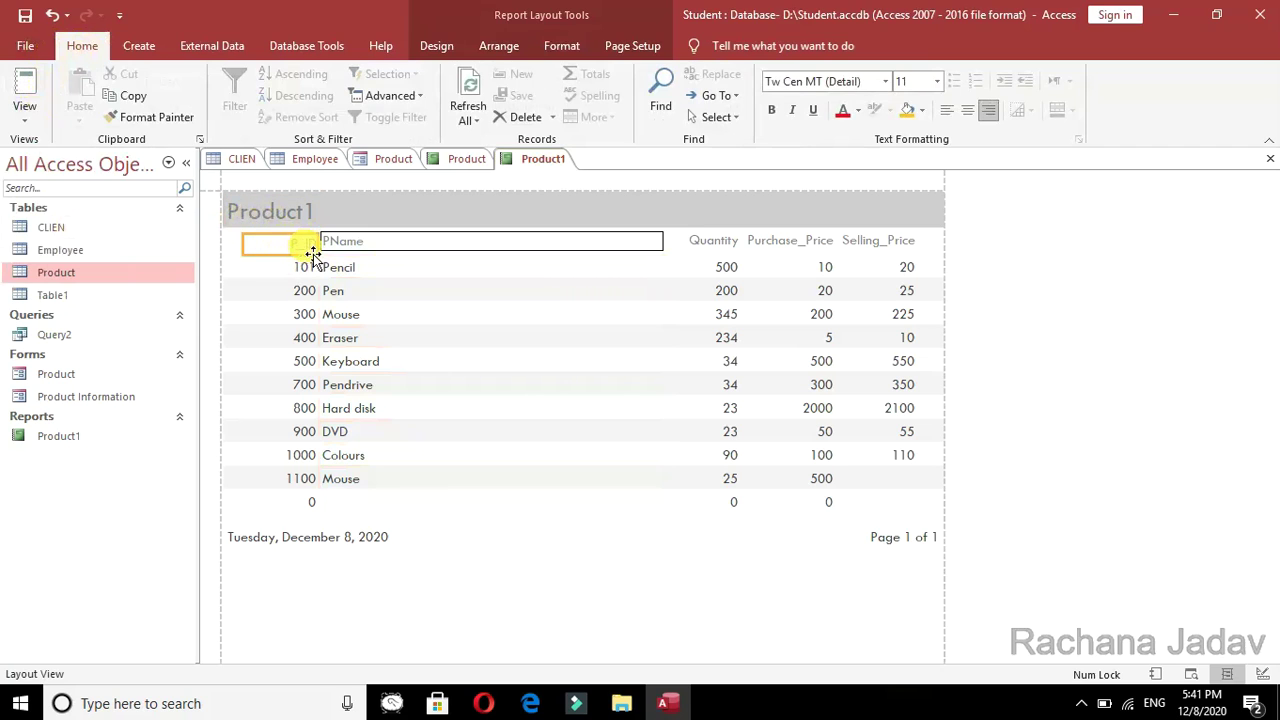
pyautogui.keyDown('ctrl'); pyautogui.click(300, 268); pyautogui.keyUp('ctrl')
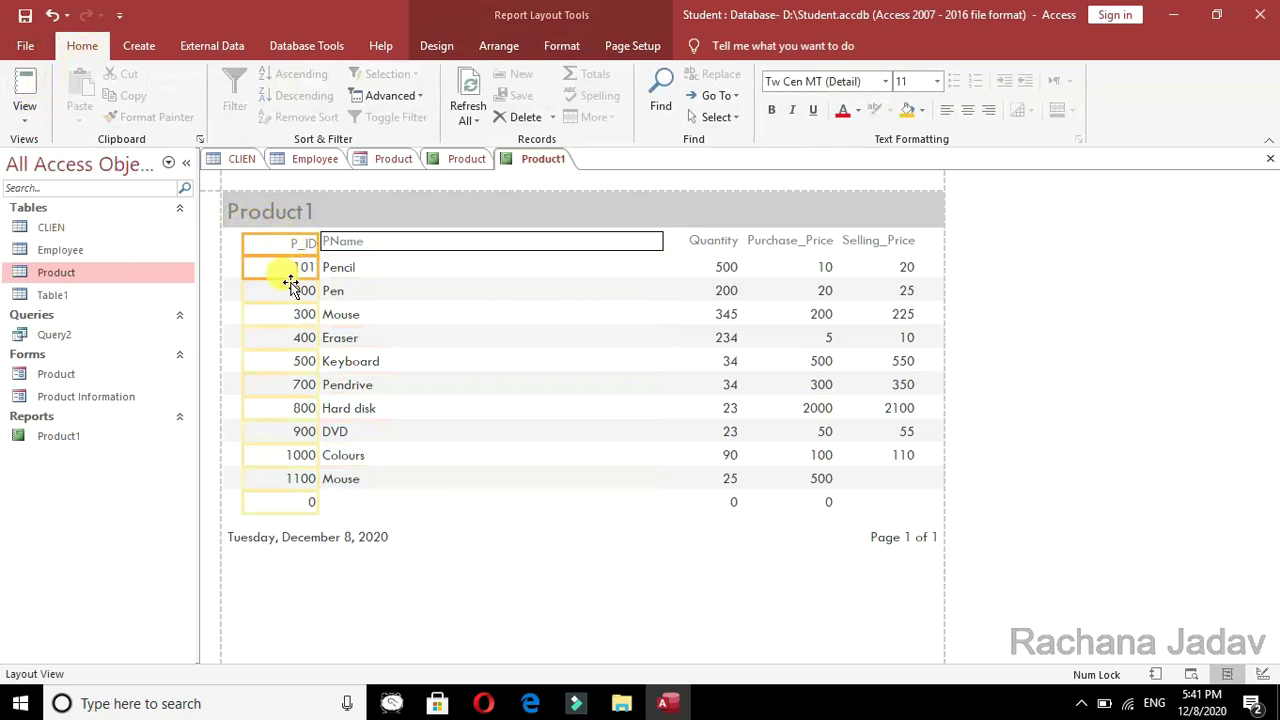
pyautogui.keyDown('ctrl'); pyautogui.click(376, 248); pyautogui.keyUp('ctrl')
pyautogui.keyDown('ctrl'); pyautogui.click(386, 292); pyautogui.keyUp('ctrl')
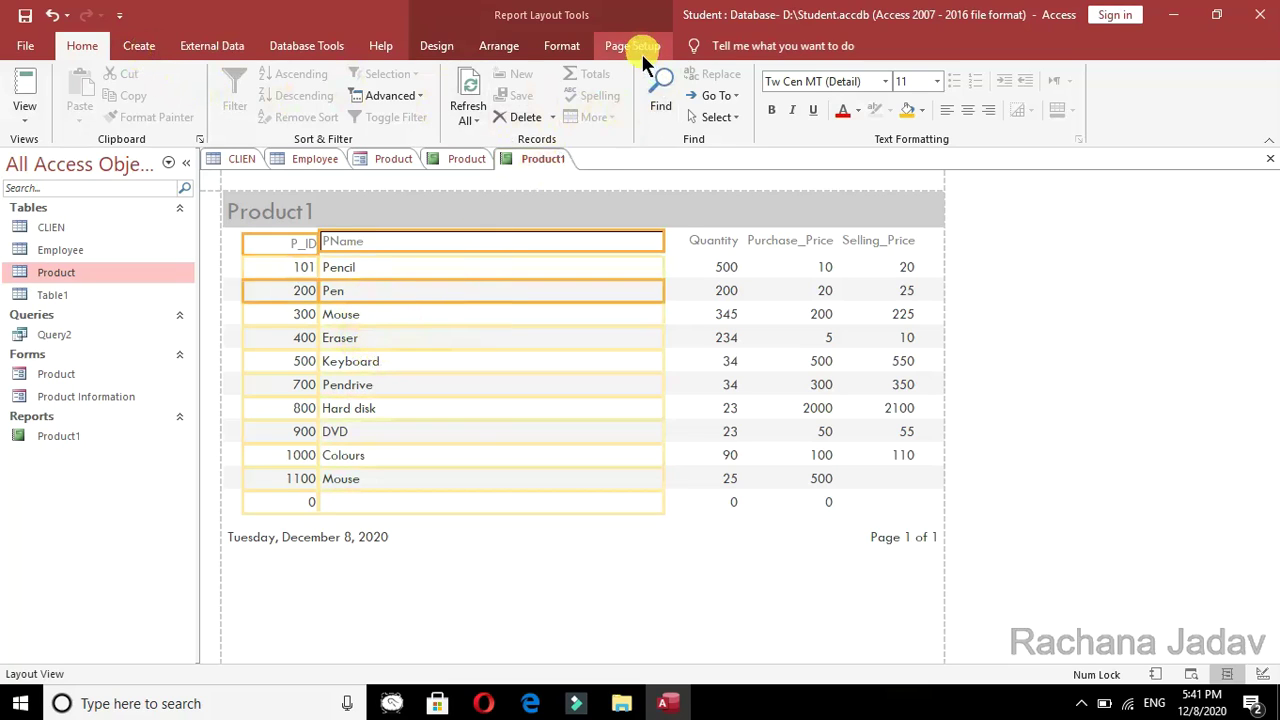
pyautogui.click(559, 47)
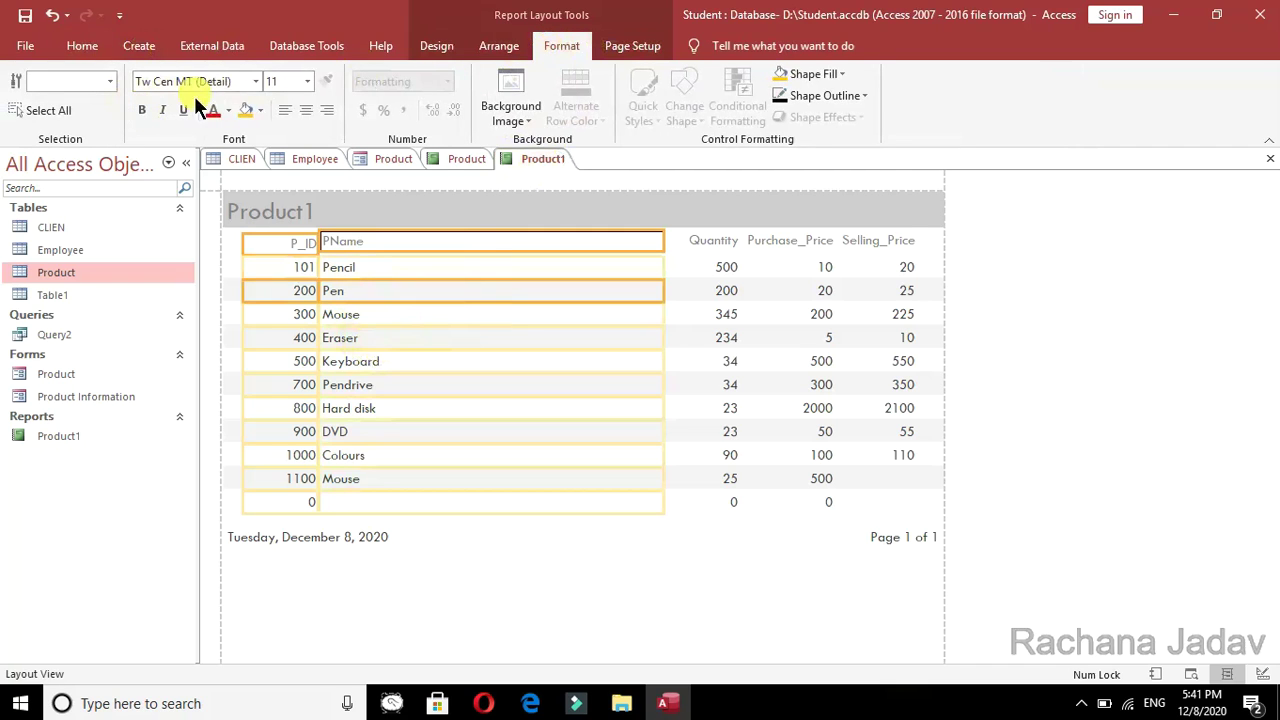
pyautogui.click(211, 115)
pyautogui.click(245, 117)
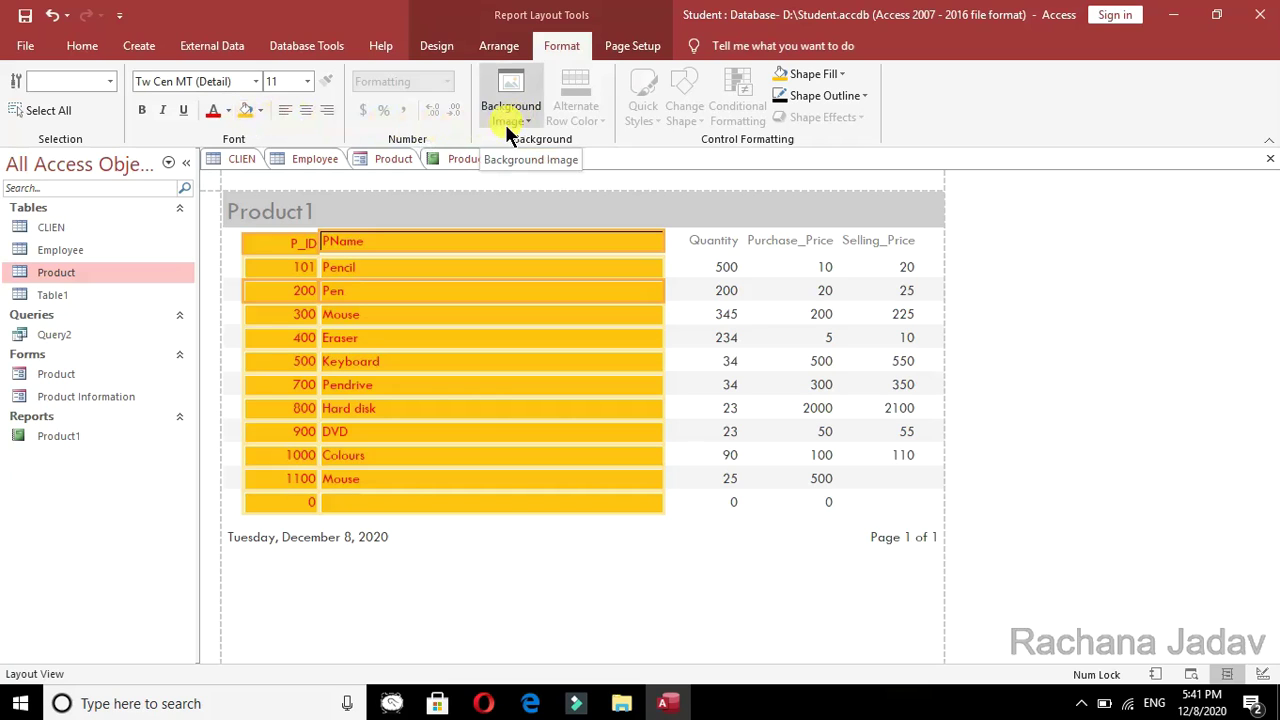
pyautogui.click(256, 82)
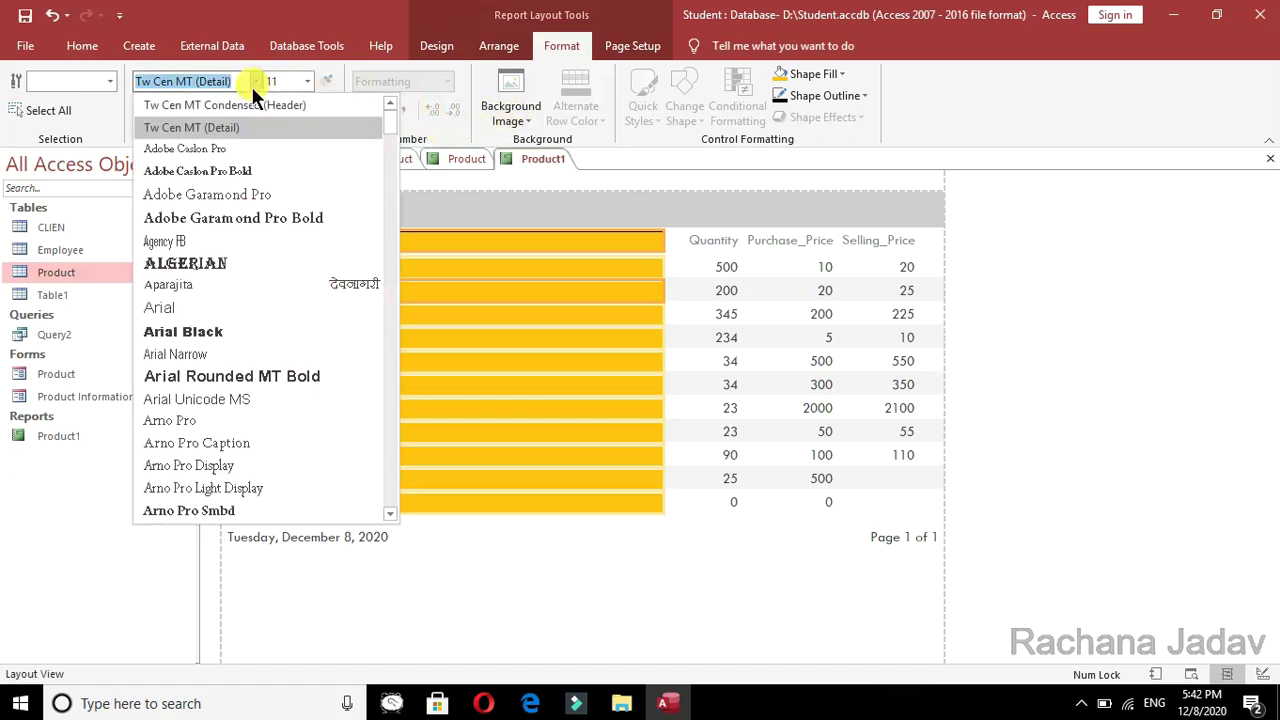
pyautogui.click(236, 326)
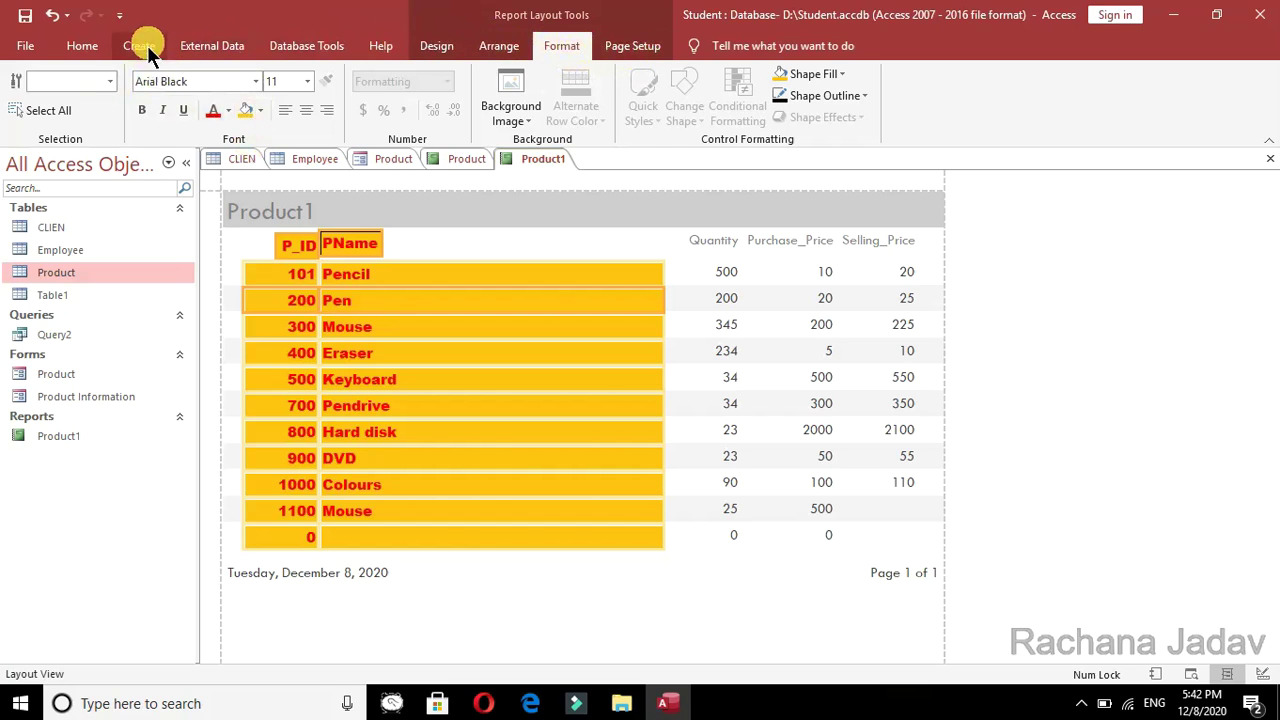
# Check the formatted report in Report View and open it in Design View.
pyautogui.click(79, 50)
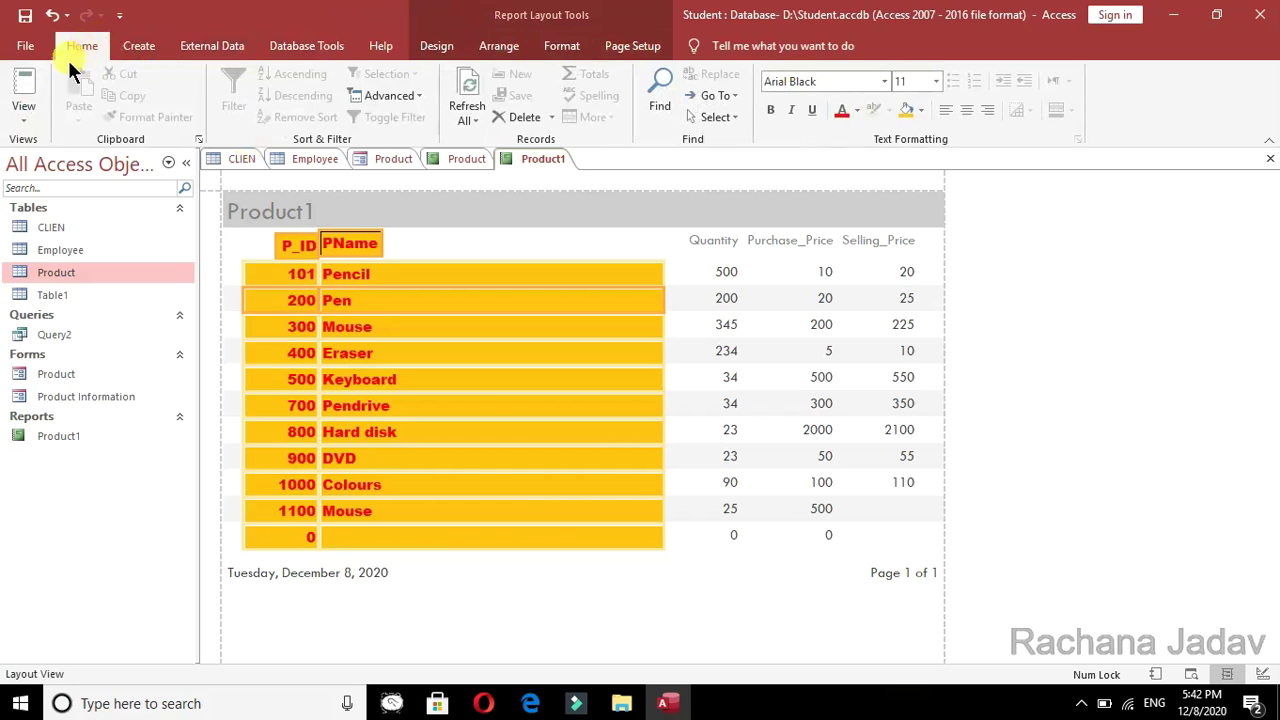
pyautogui.click(27, 100)
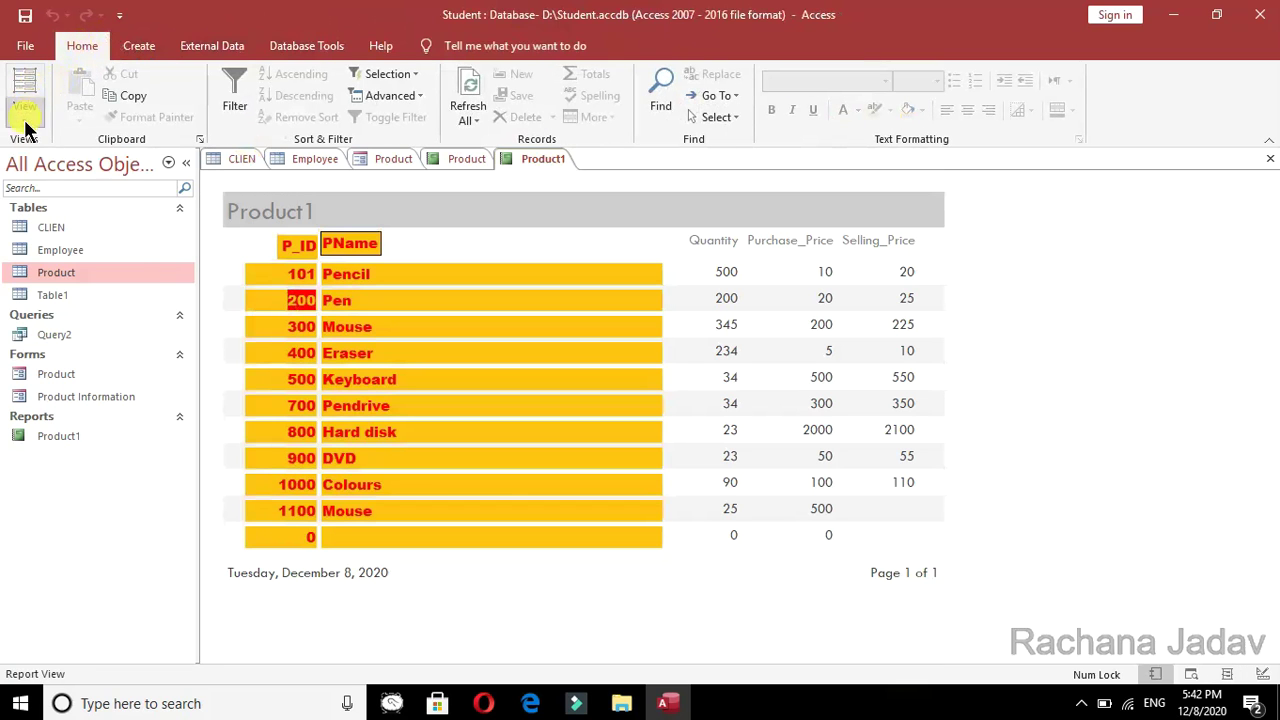
pyautogui.click(24, 115)
pyautogui.click(30, 272)
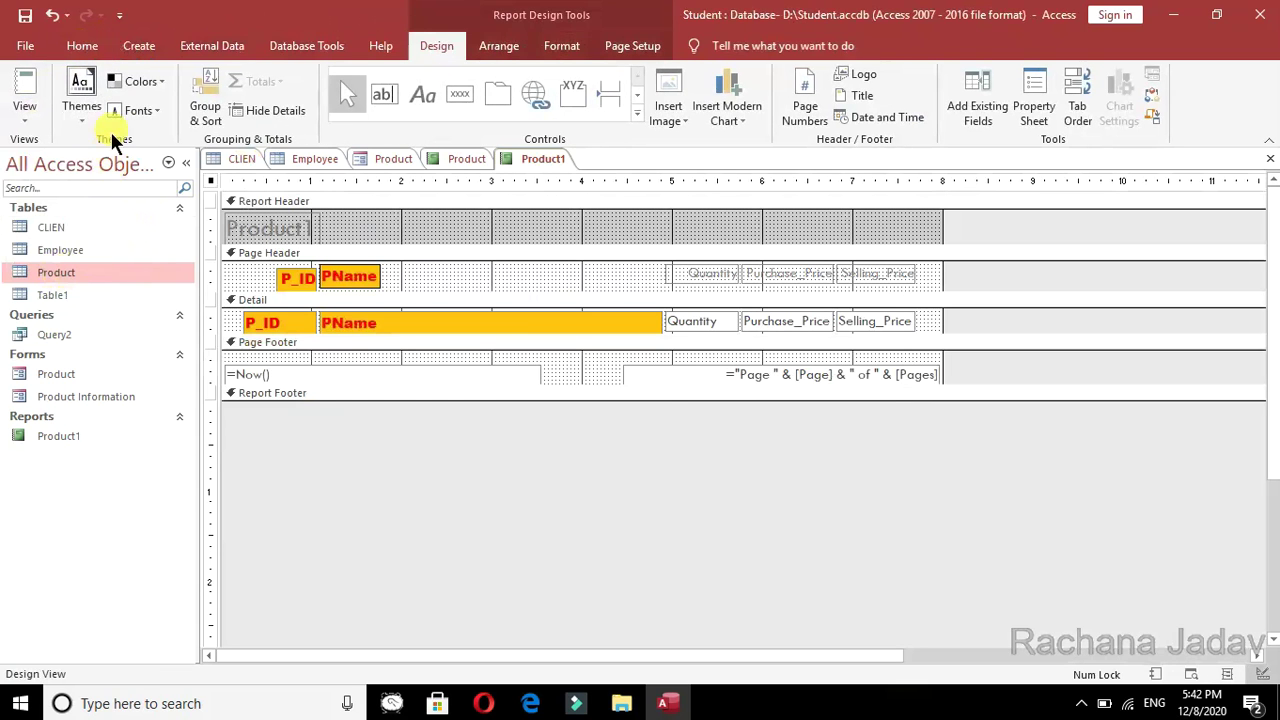
# Widen the Product1 title label in the Report Header to about 2 inches.
pyautogui.click(300, 202)
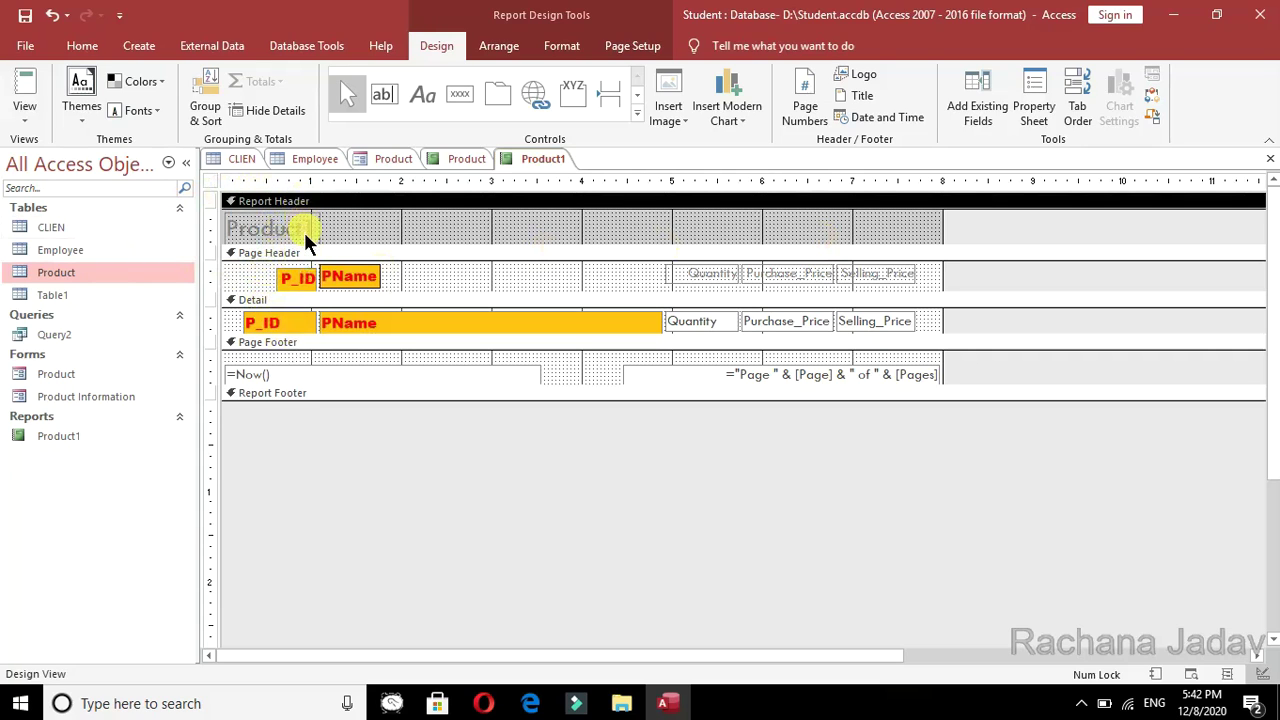
pyautogui.click(304, 230)
pyautogui.moveTo(332, 241); pyautogui.dragTo(406, 238)
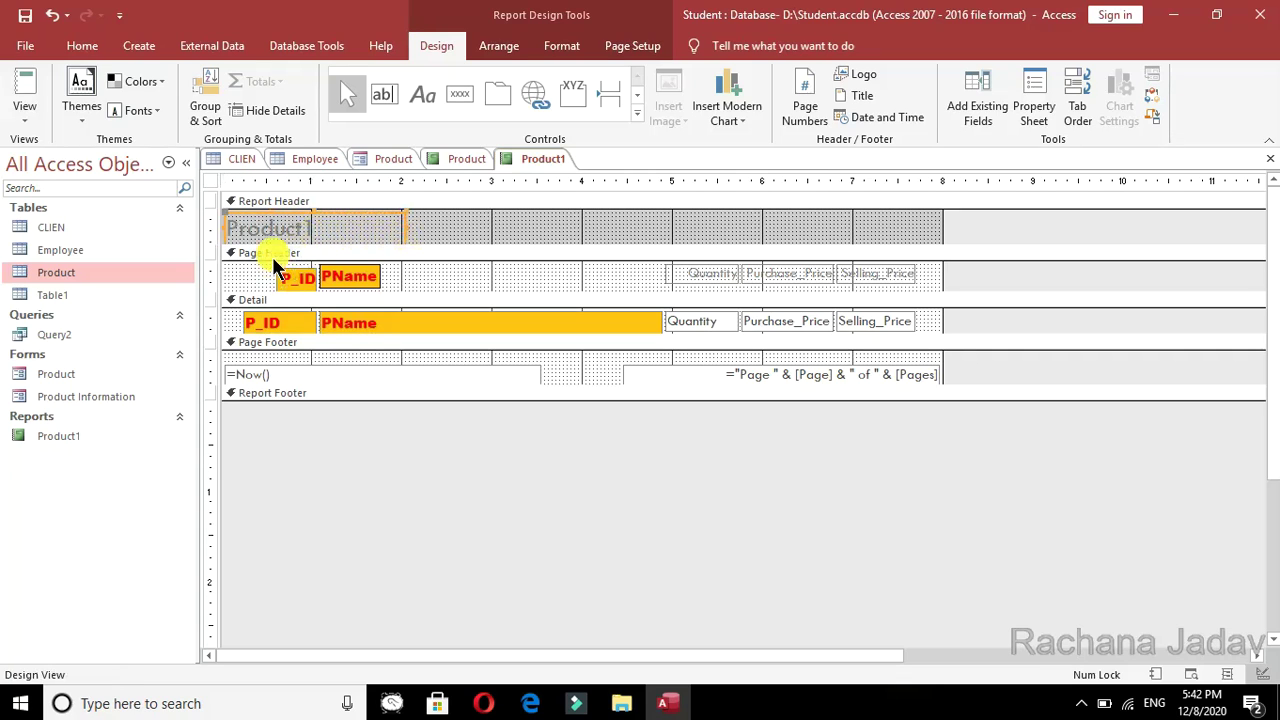
# Add a centered page number in Page N format to the page footer and show the report in Report View.
pyautogui.click(272, 255)
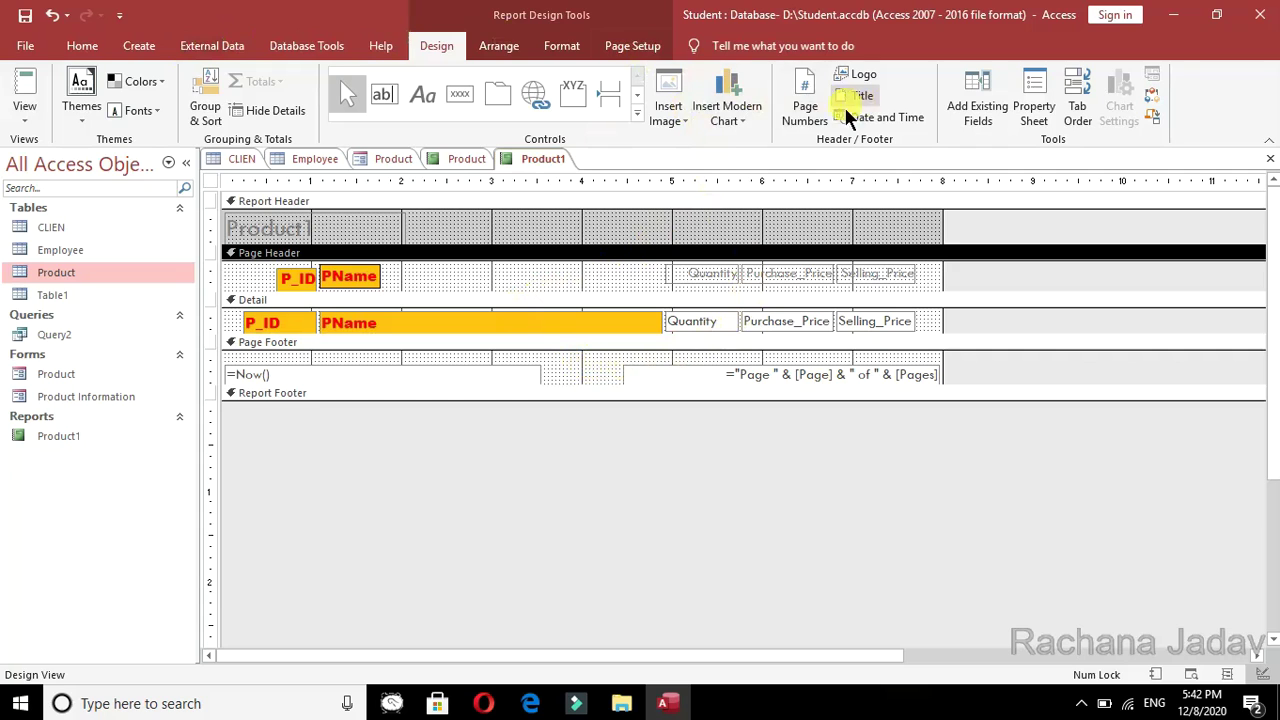
pyautogui.click(805, 103)
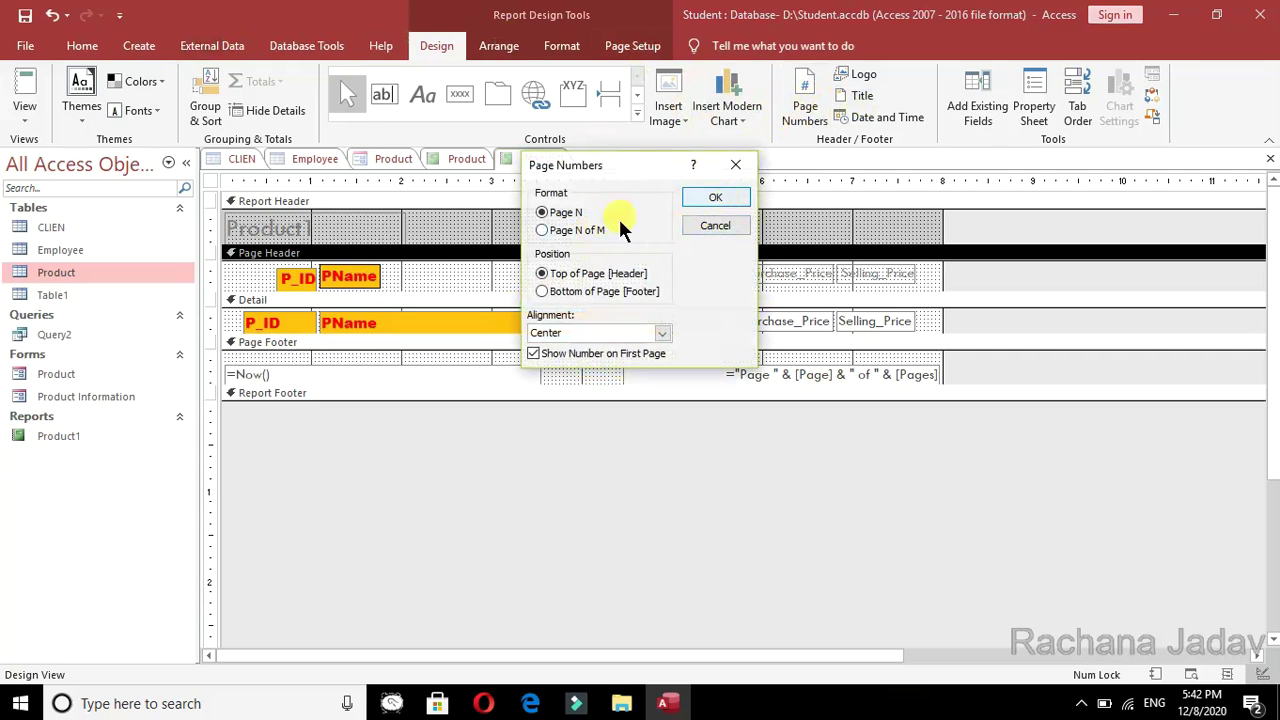
pyautogui.click(602, 292)
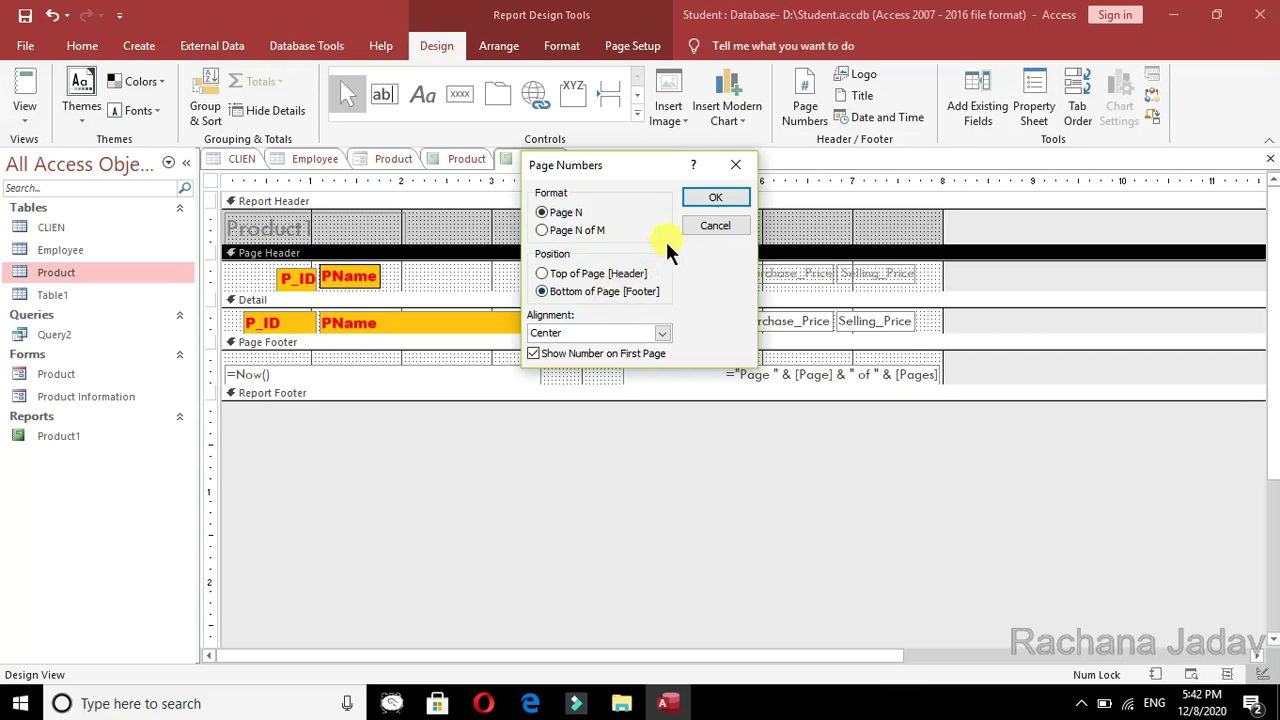
pyautogui.click(716, 198)
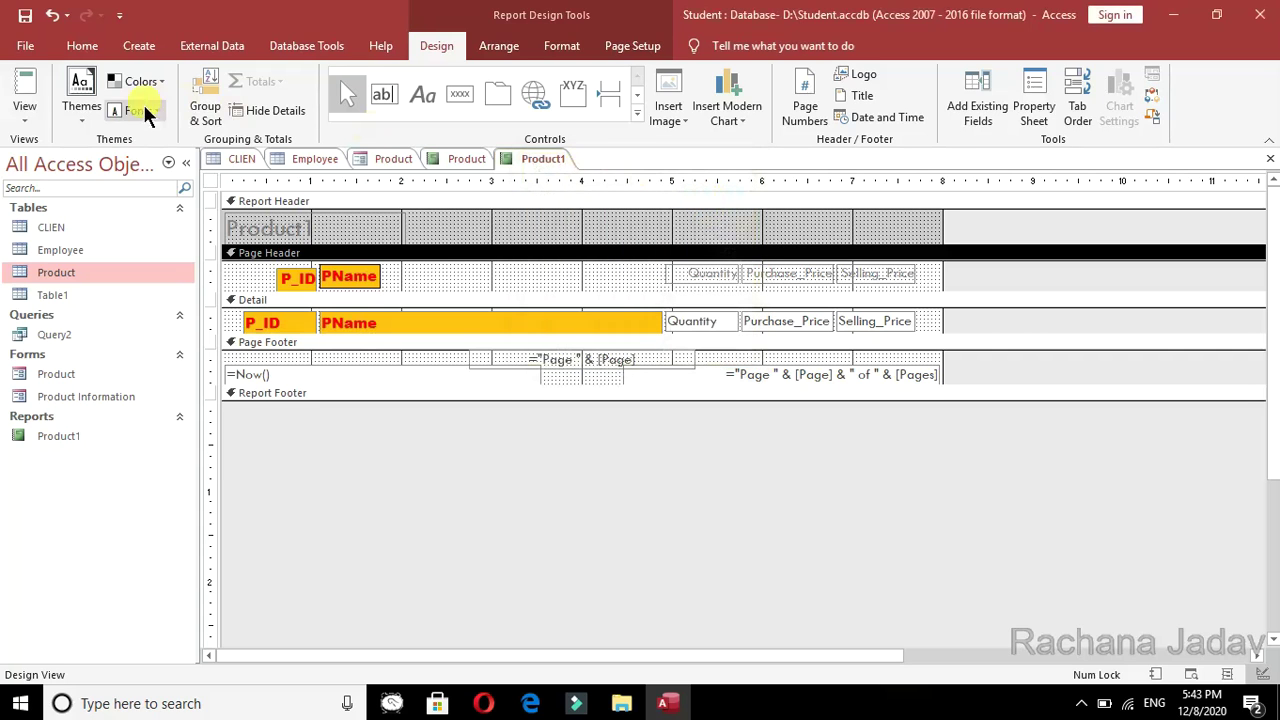
pyautogui.click(43, 90)
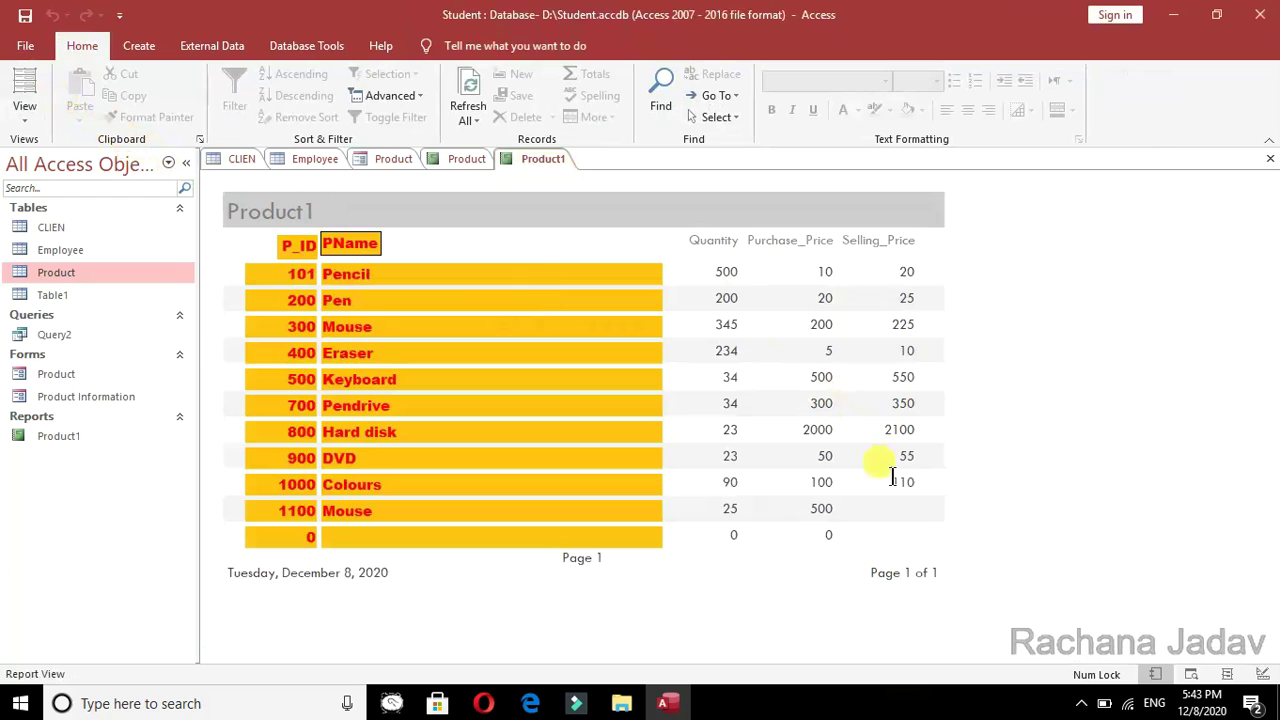